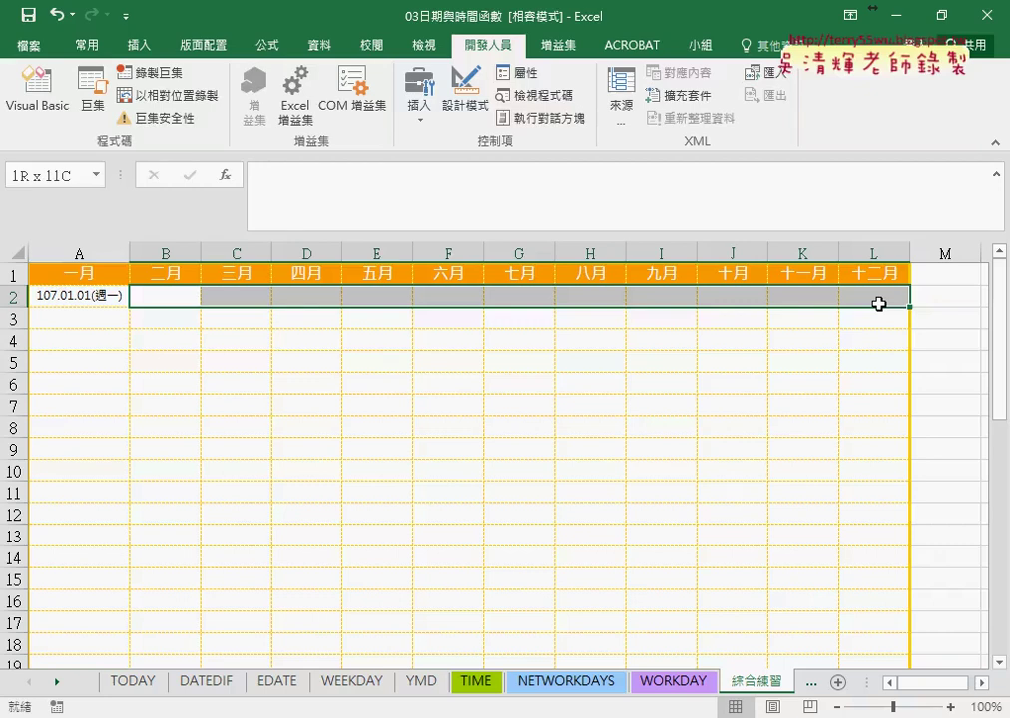
- Review the month-start dates in A2 and B2 and collapse the formula bar to one line
left_click(91, 320)
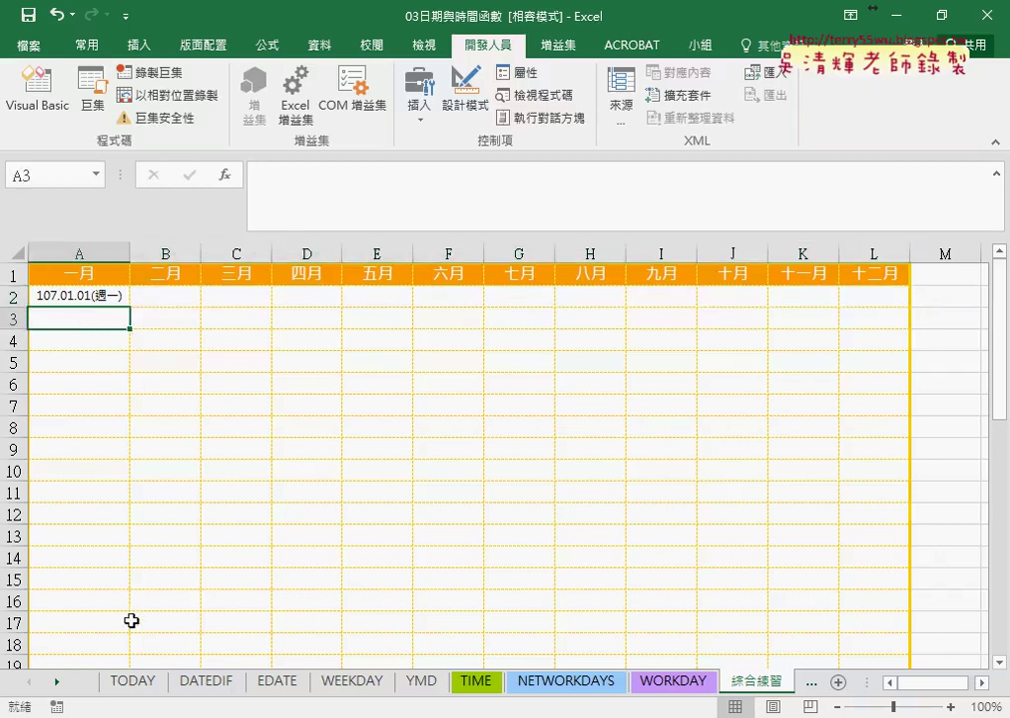
left_click(183, 296)
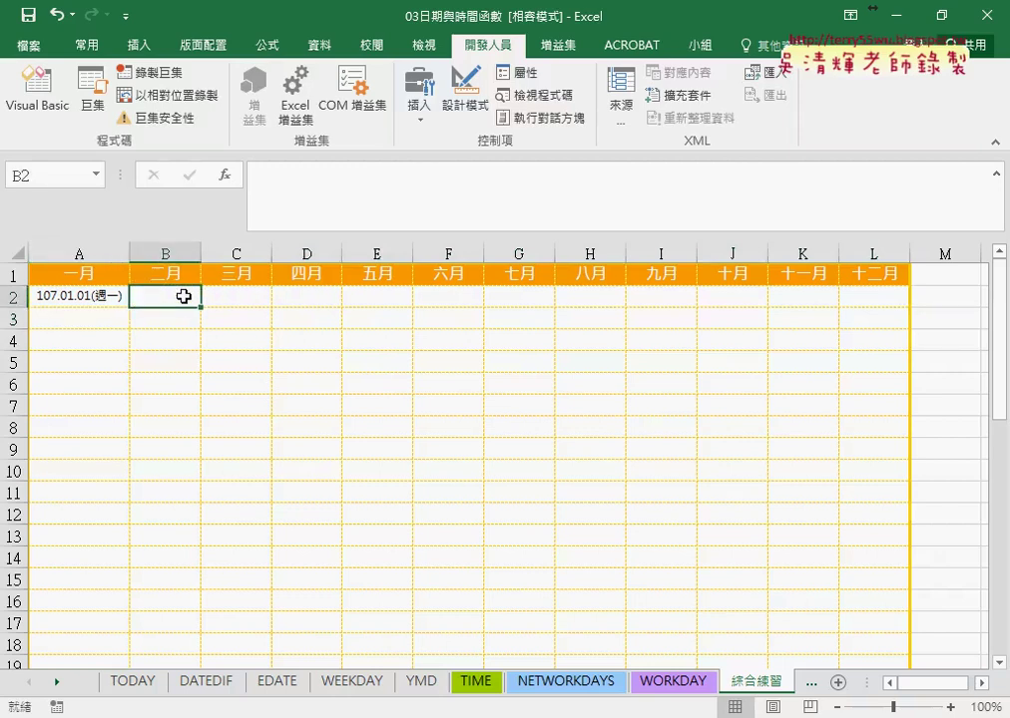
left_click(995, 173)
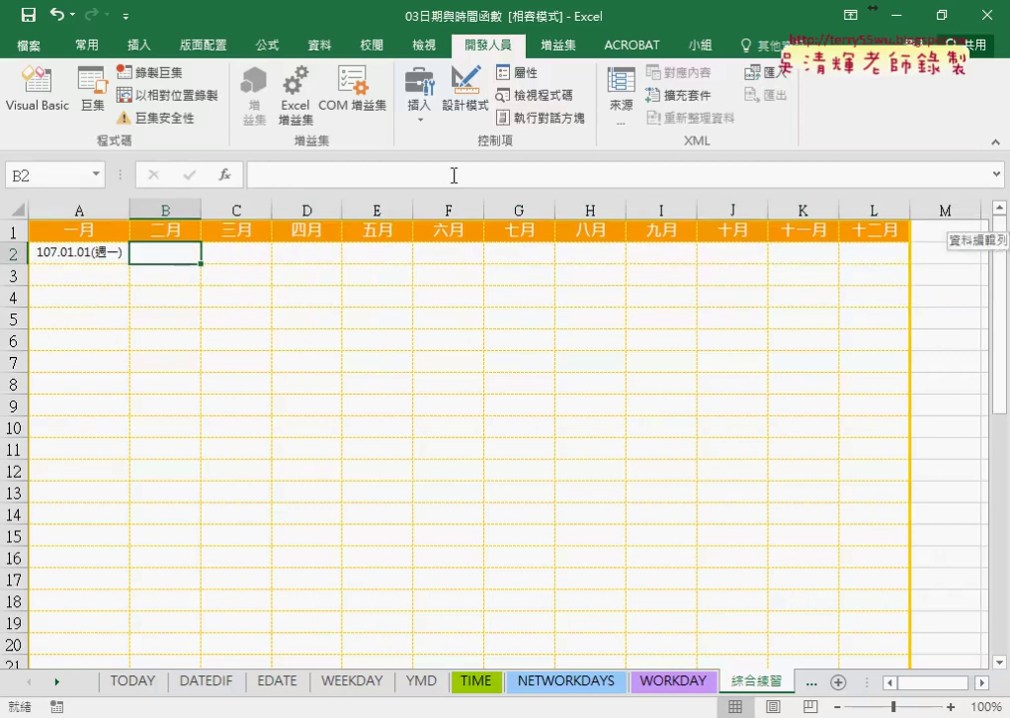
left_click(78, 253)
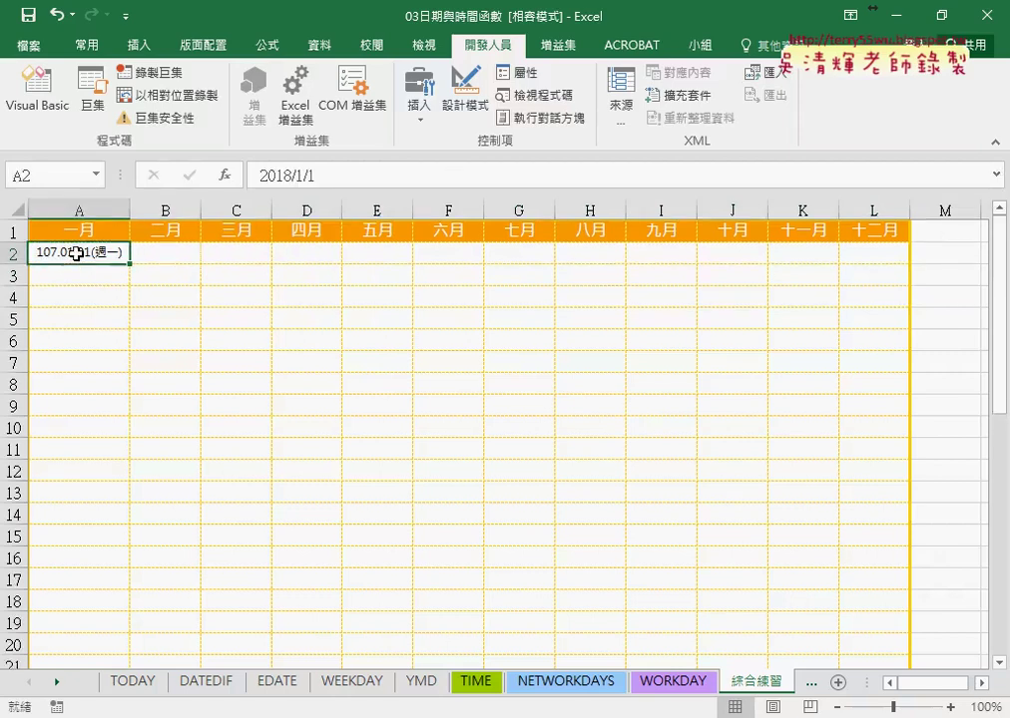
left_click(178, 253)
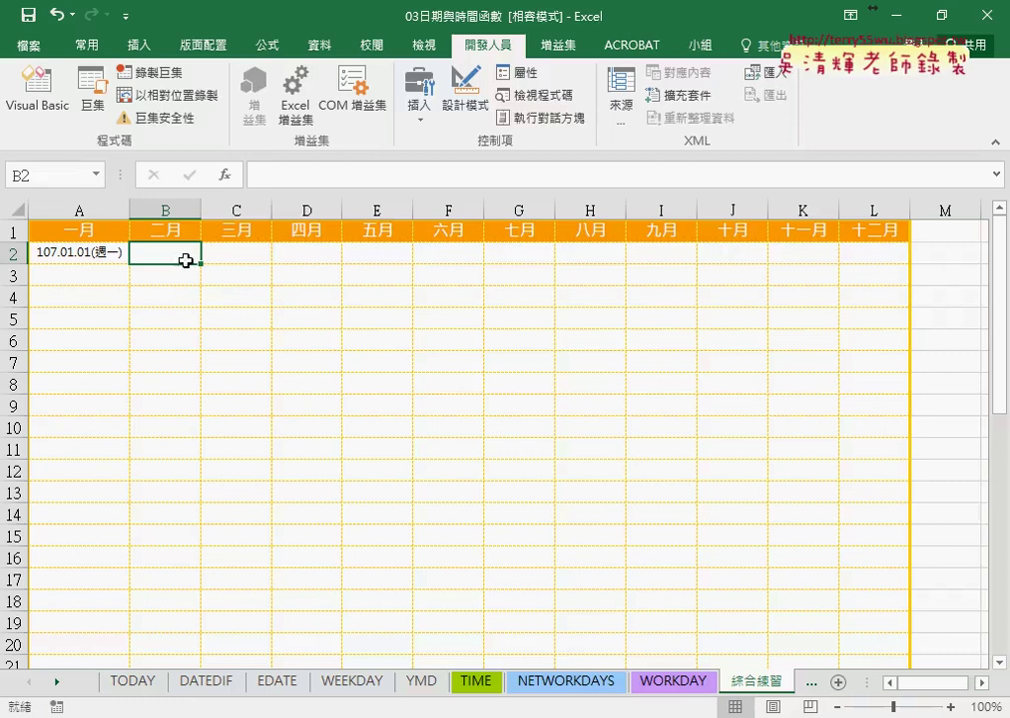
- On the EDATE sheet, enter =D1 in C3 to show the Olympic date
left_click(285, 687)
scroll(419, 523, "up", 1)
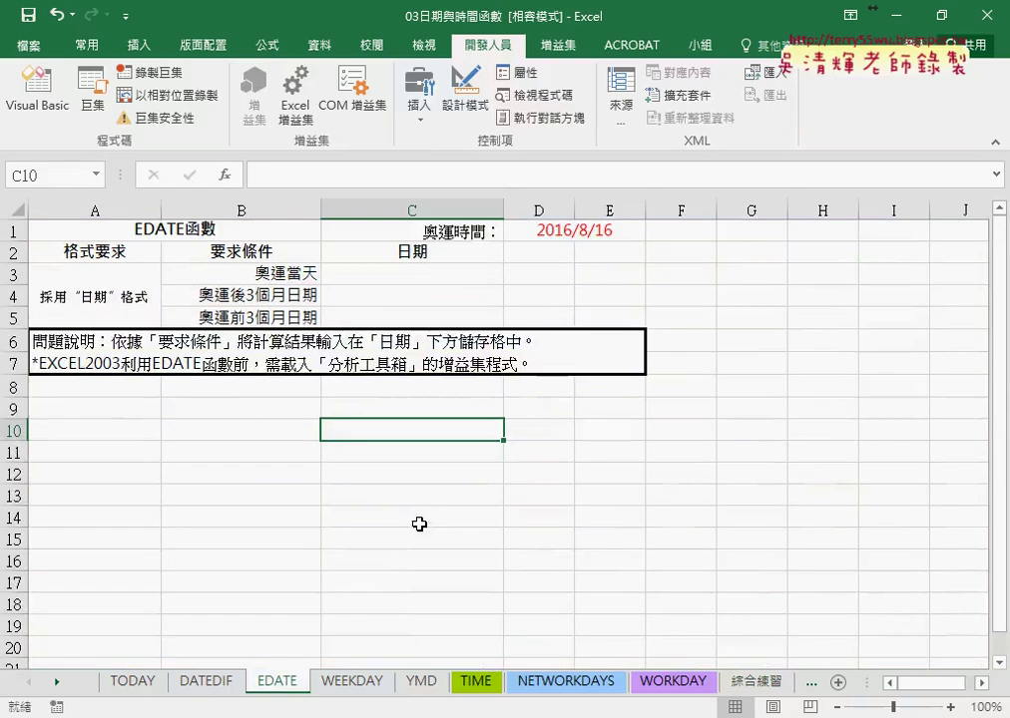
left_click(416, 274)
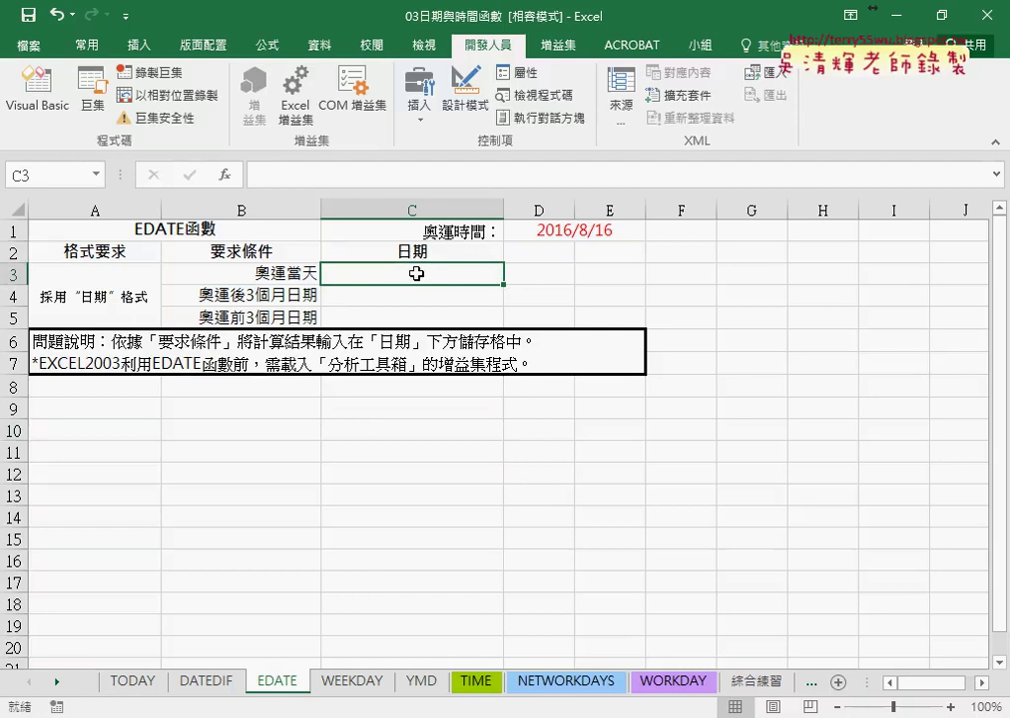
left_click(263, 175)
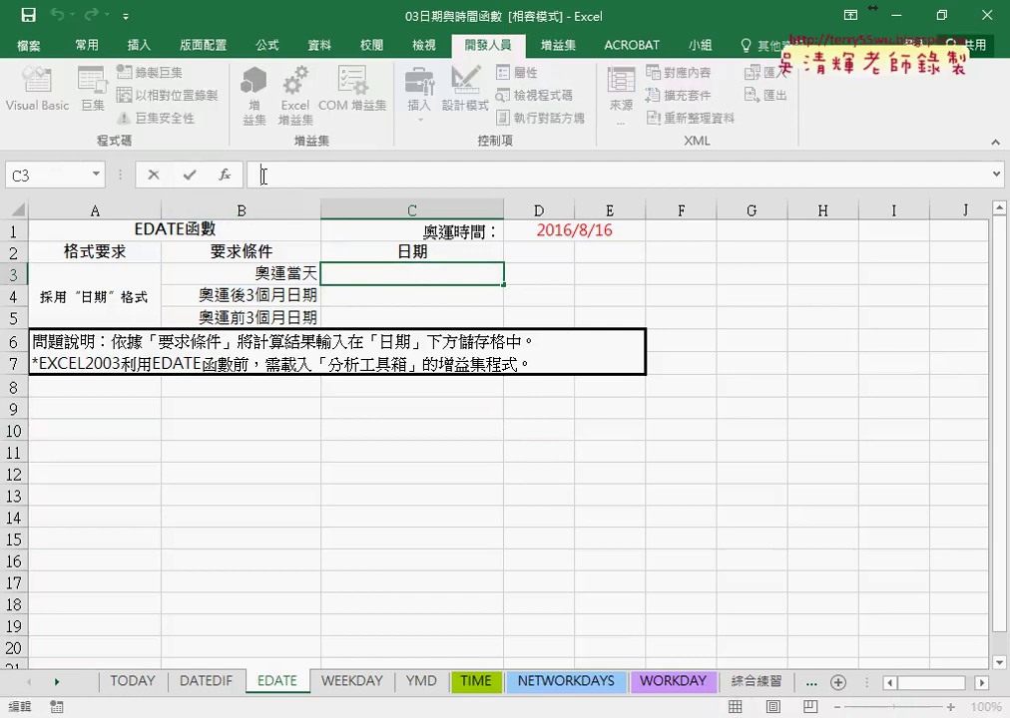
type("=")
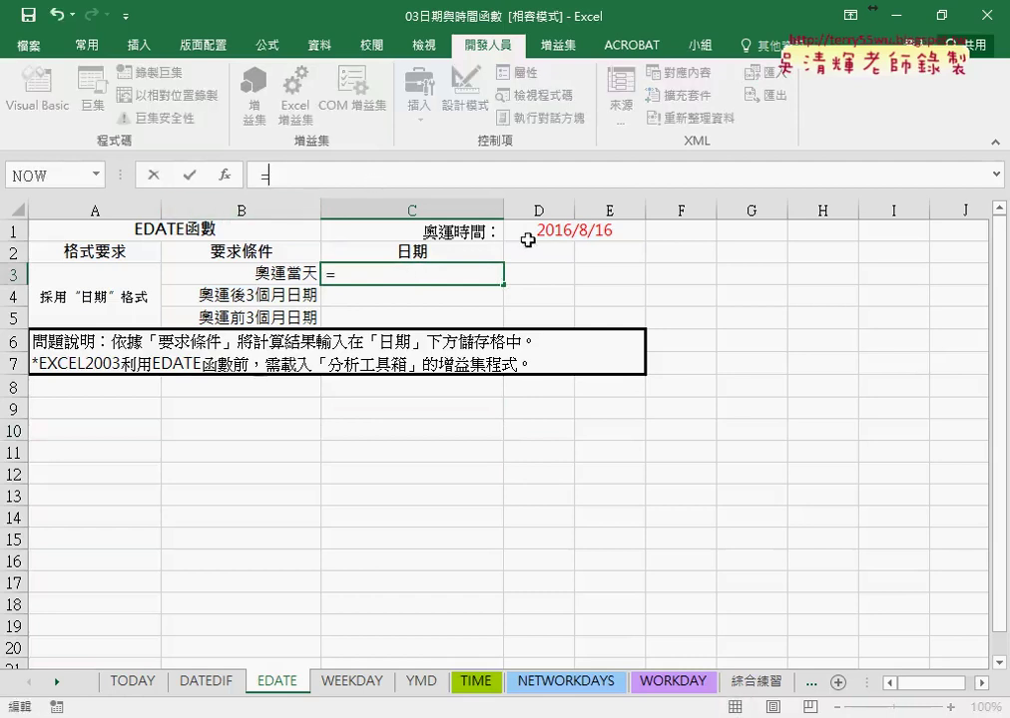
left_click(565, 233)
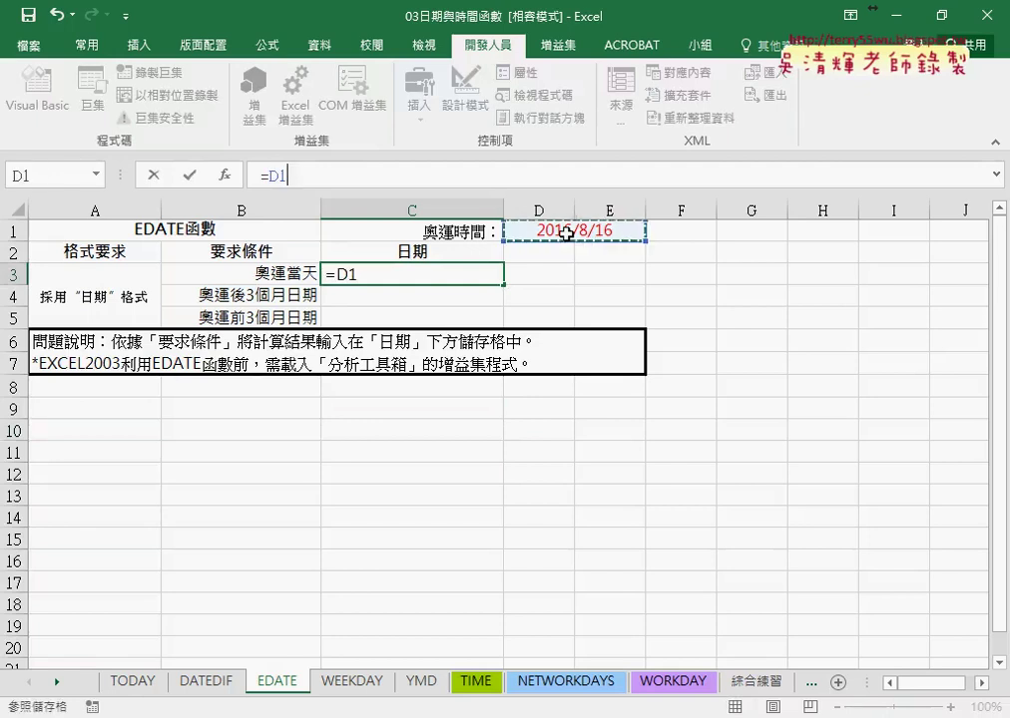
left_click(189, 175)
- Edit the Olympic date in D1 to 2020/7/24
left_click(538, 232)
double_click(558, 230)
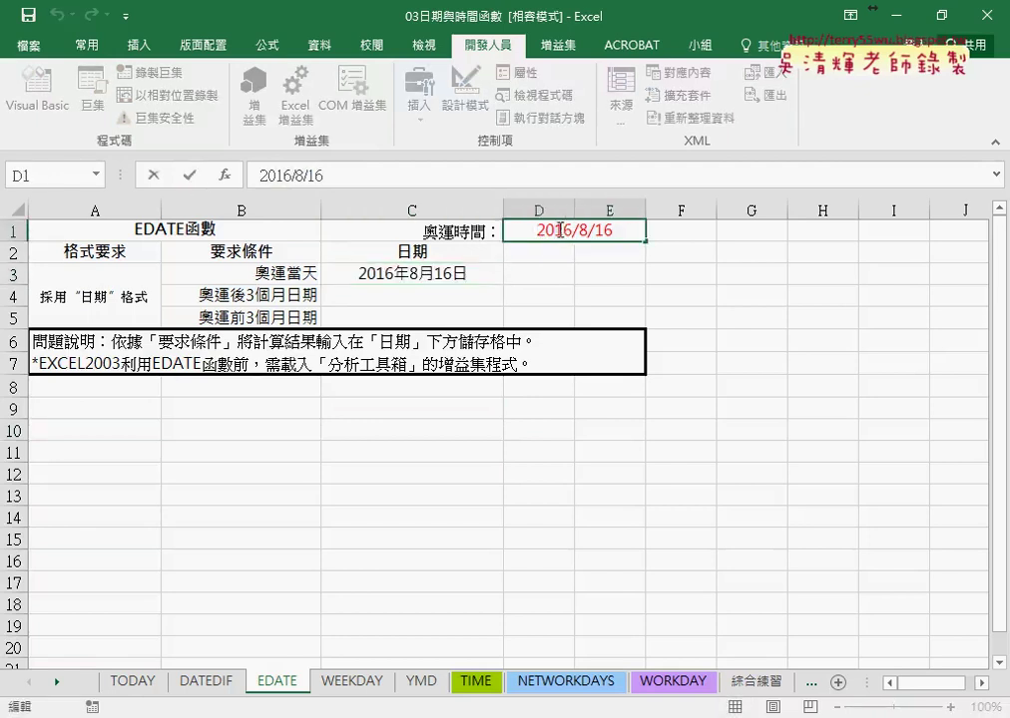
type("20")
left_click(571, 235)
key("Delete")
type("7")
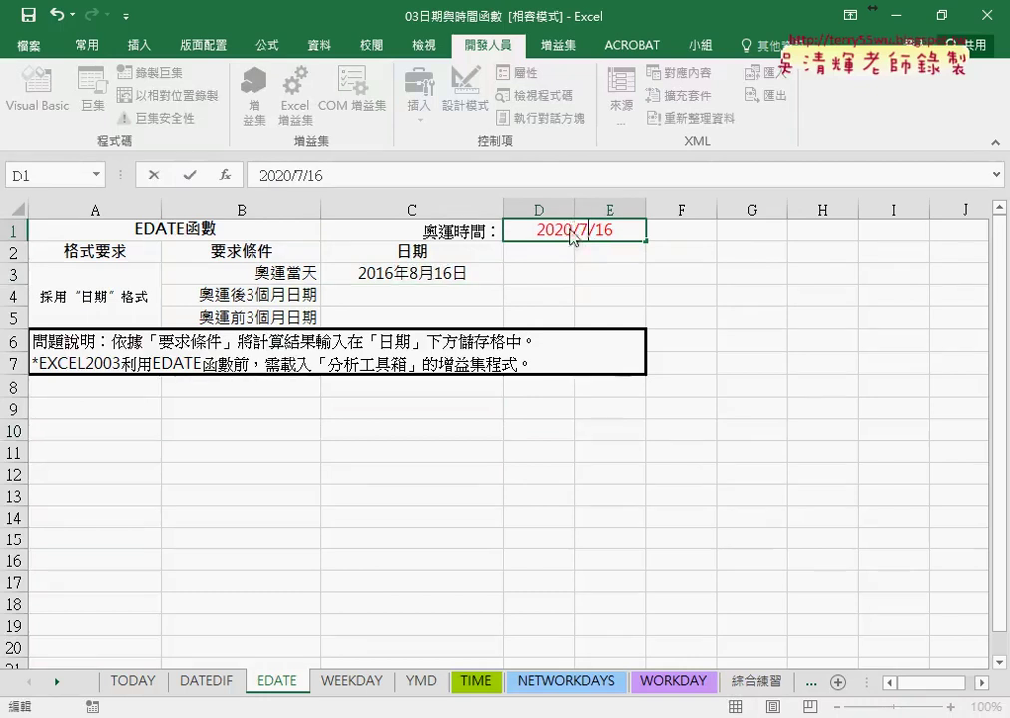
key("Delete")
key("Delete")
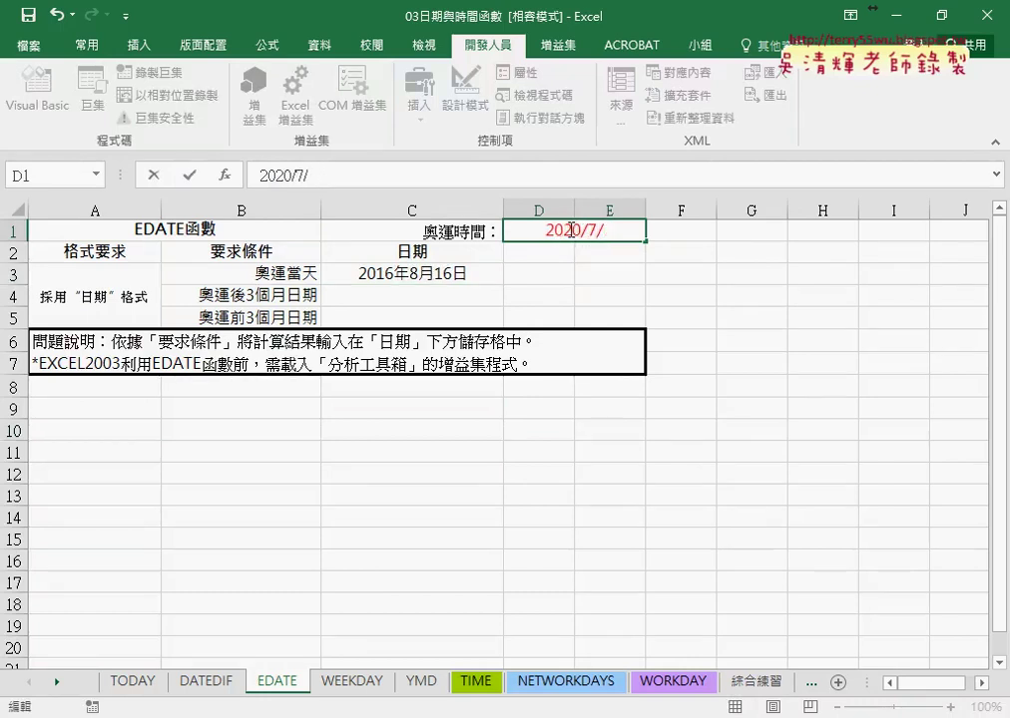
type("24")
left_click(453, 295)
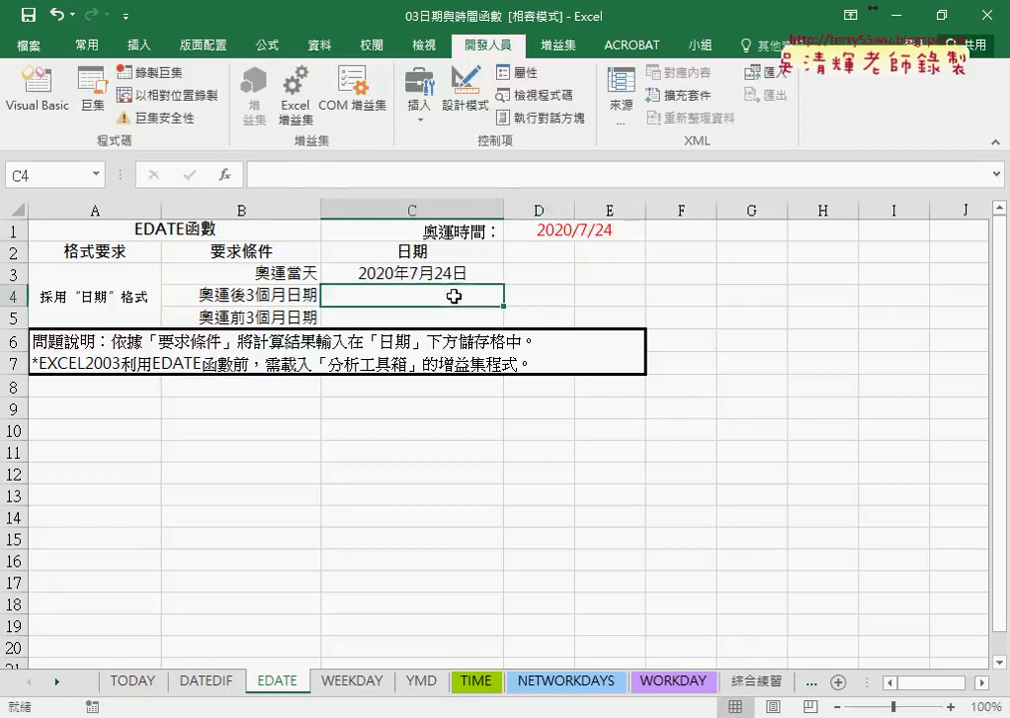
left_click(444, 280)
left_click(452, 298)
left_click_drag(436, 283, 450, 284)
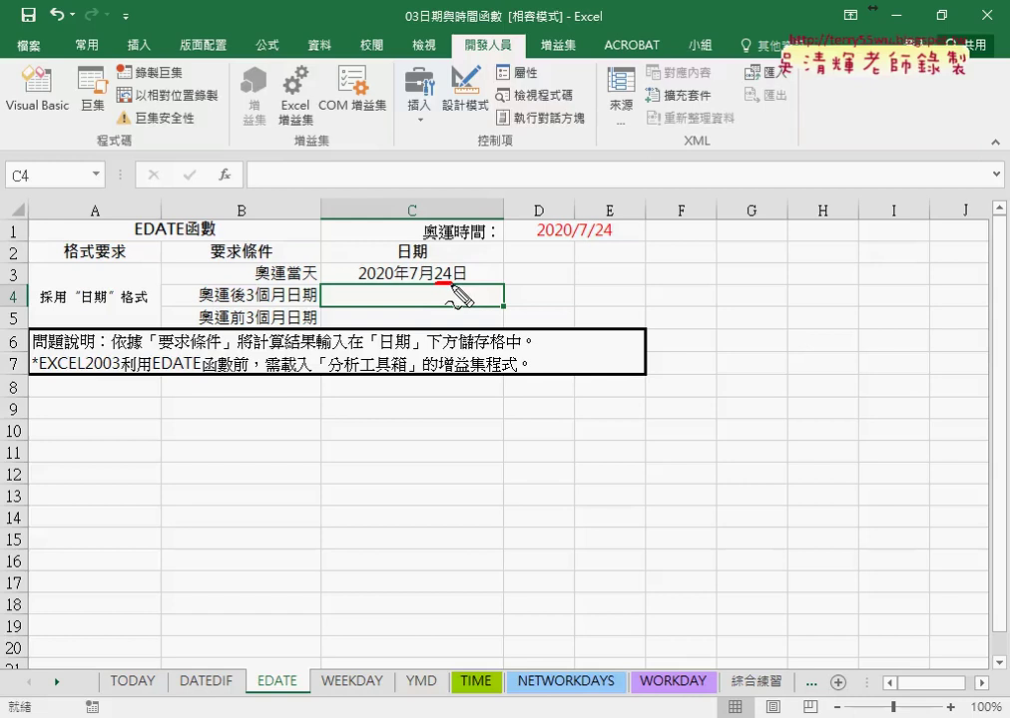
mouse_move(406, 283)
left_mouse_down()
mouse_move(418, 283)
mouse_move(390, 283)
left_mouse_up()
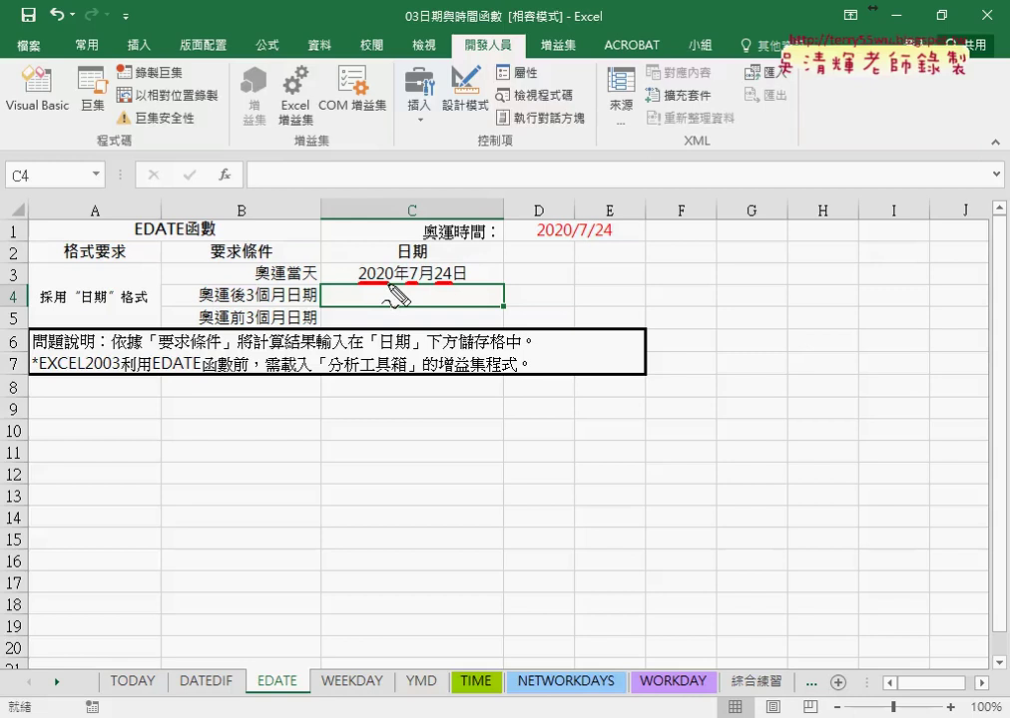
mouse_move(407, 283)
left_mouse_down()
mouse_move(420, 283)
mouse_move(440, 240)
mouse_move(444, 257)
left_mouse_up()
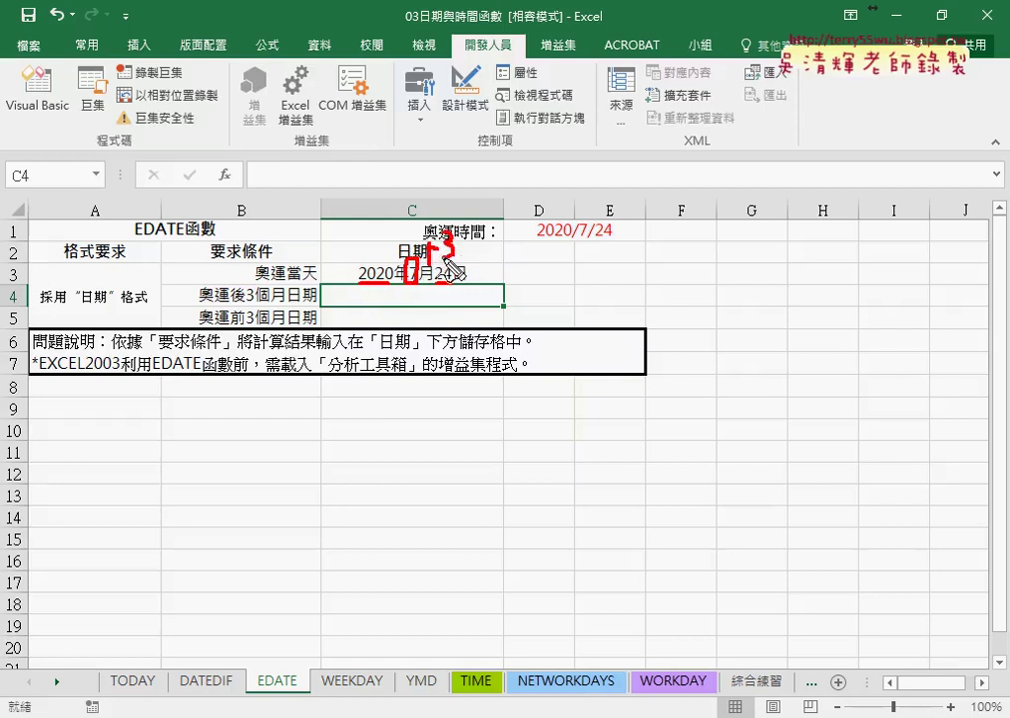
key("Escape")
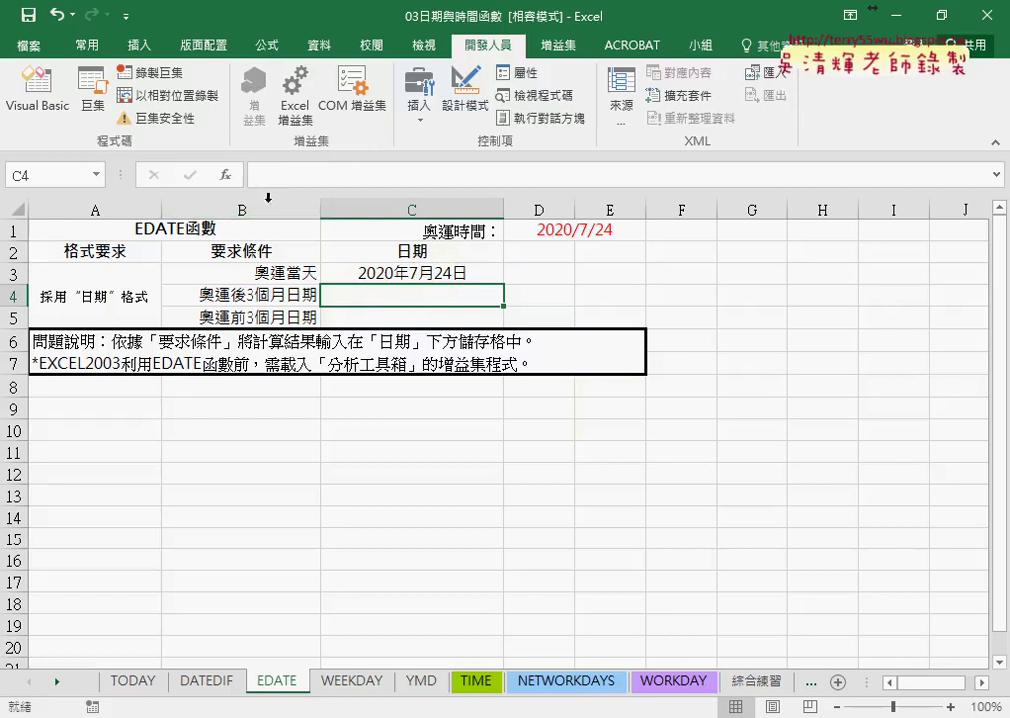
- Insert the DATE function in C4 with its Year argument set to YEAR(C3)
left_click(225, 174)
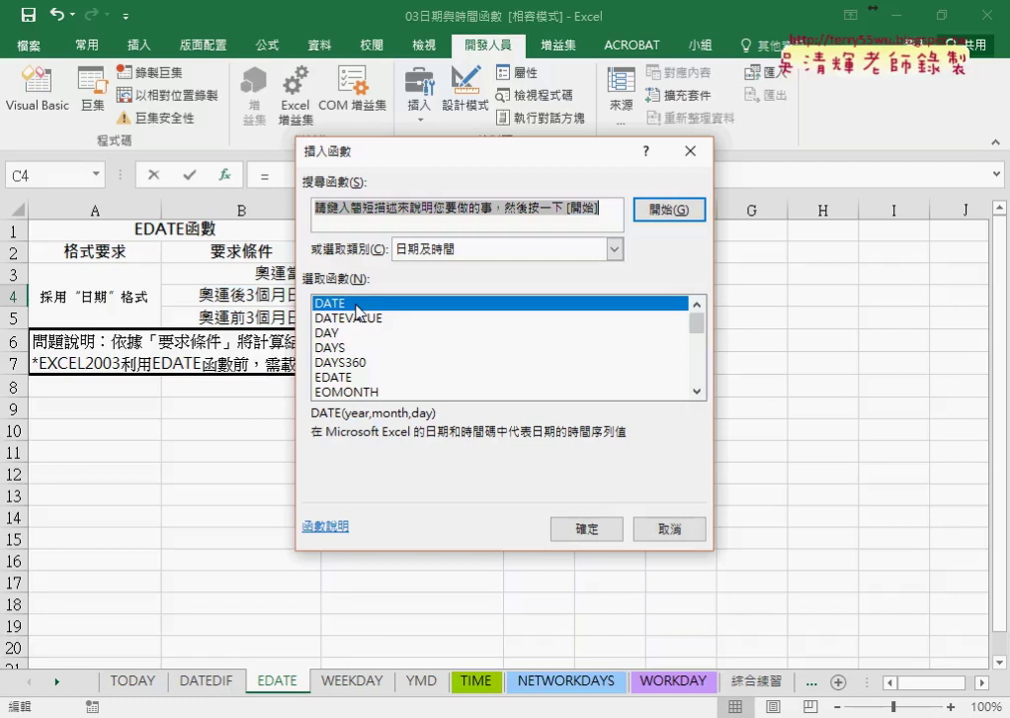
left_click(587, 532)
mouse_move(567, 208)
left_mouse_down()
mouse_move(506, 316)
mouse_move(507, 354)
left_mouse_up()
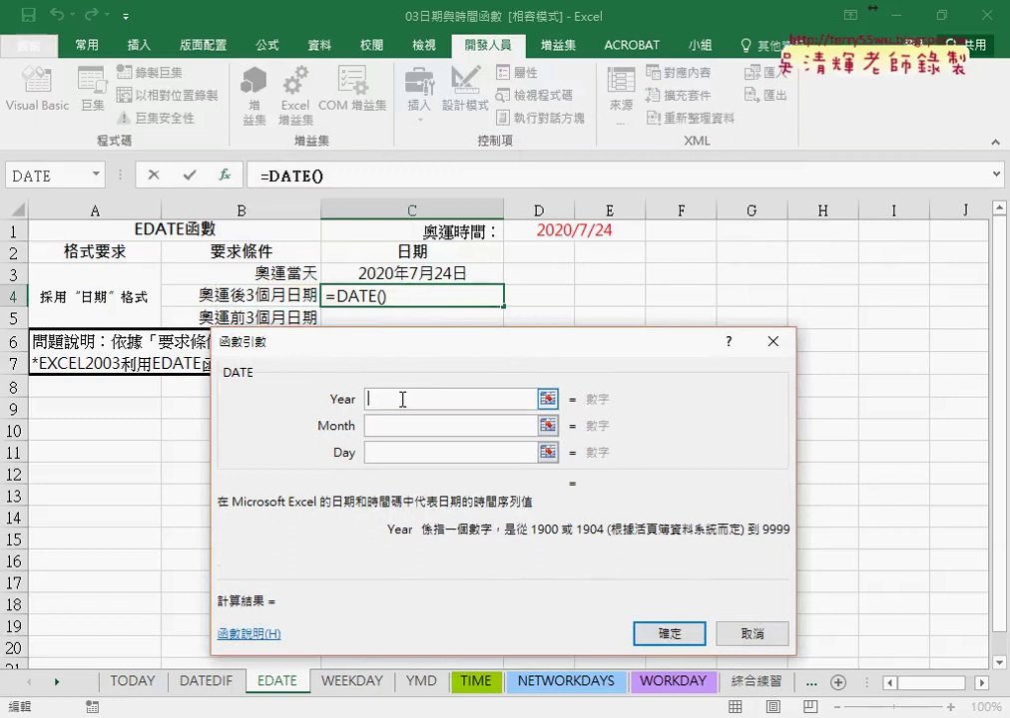
type("y")
type("ear(")
left_click(436, 274)
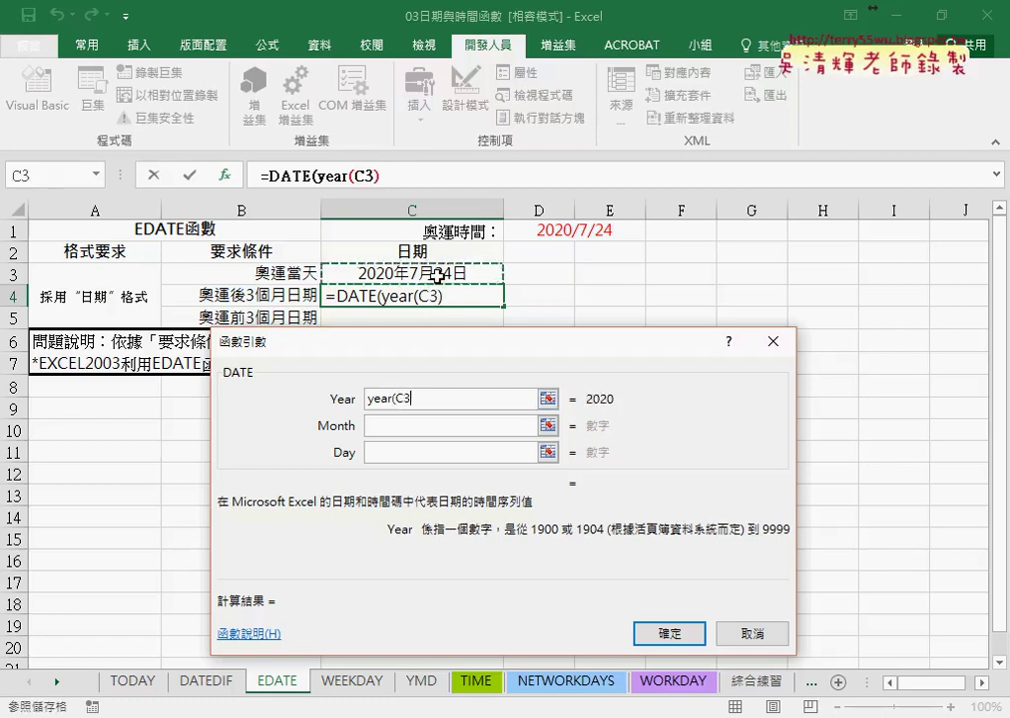
type(")")
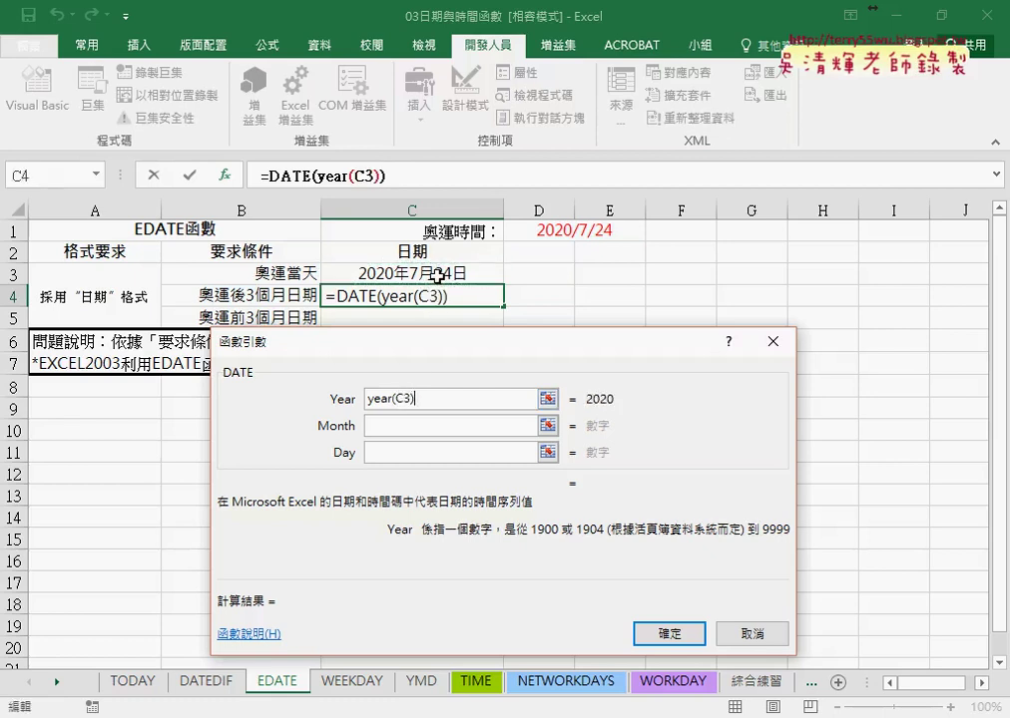
- Set Month to MONTH(C3)+3 and Day to DAY(C3), committing the formula for 2020年10月24日
left_click(391, 427)
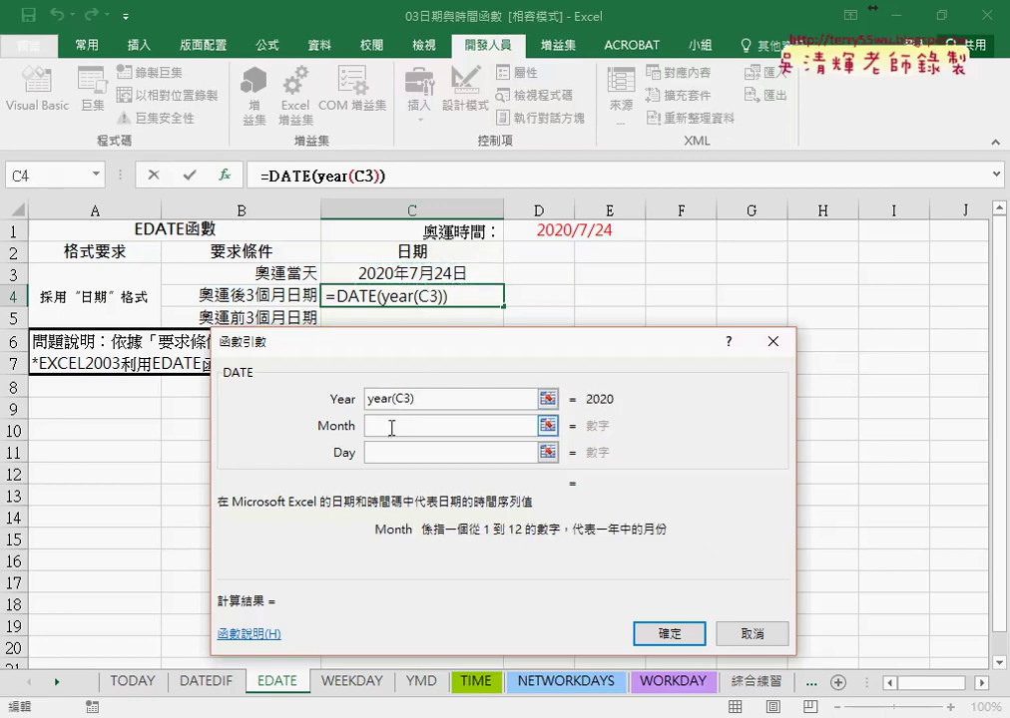
type("month(")
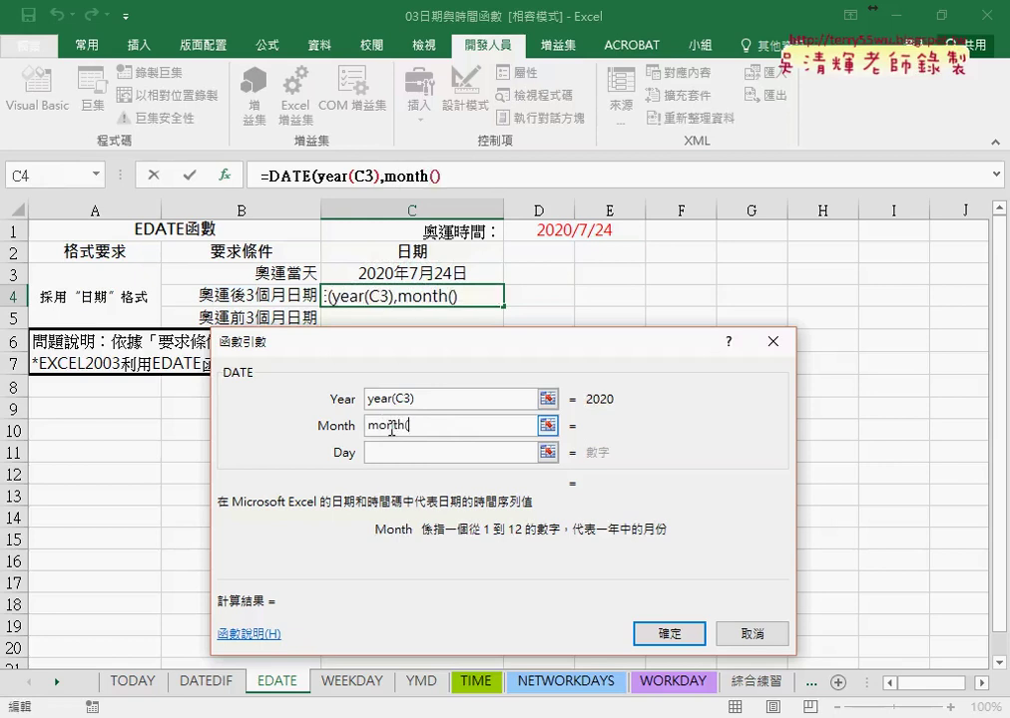
left_click(392, 273)
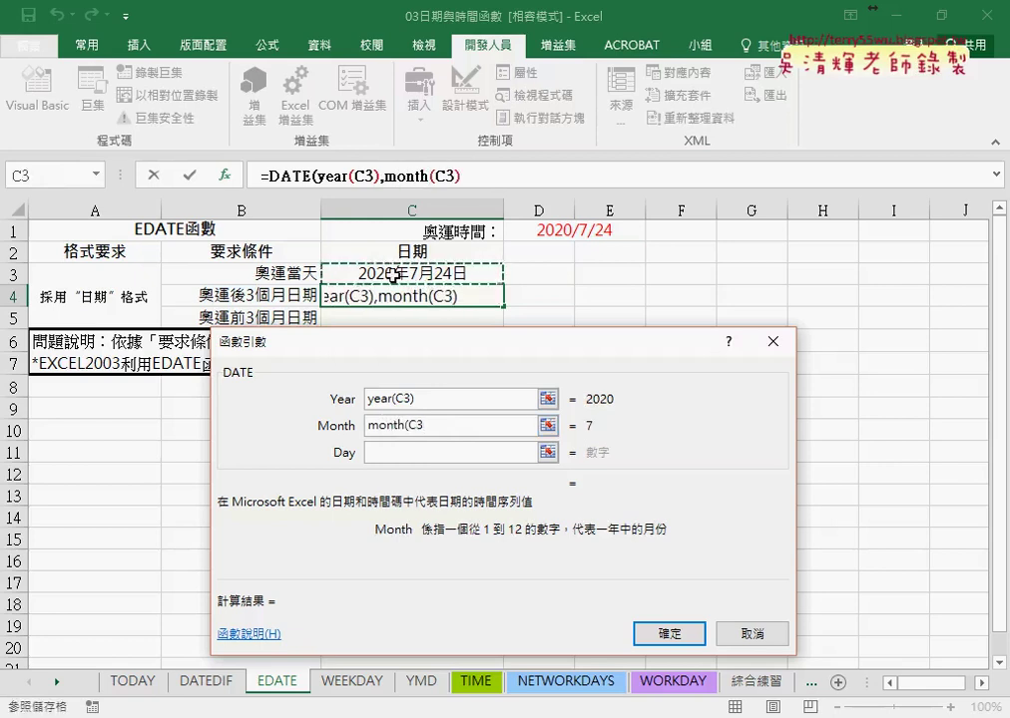
type(")")
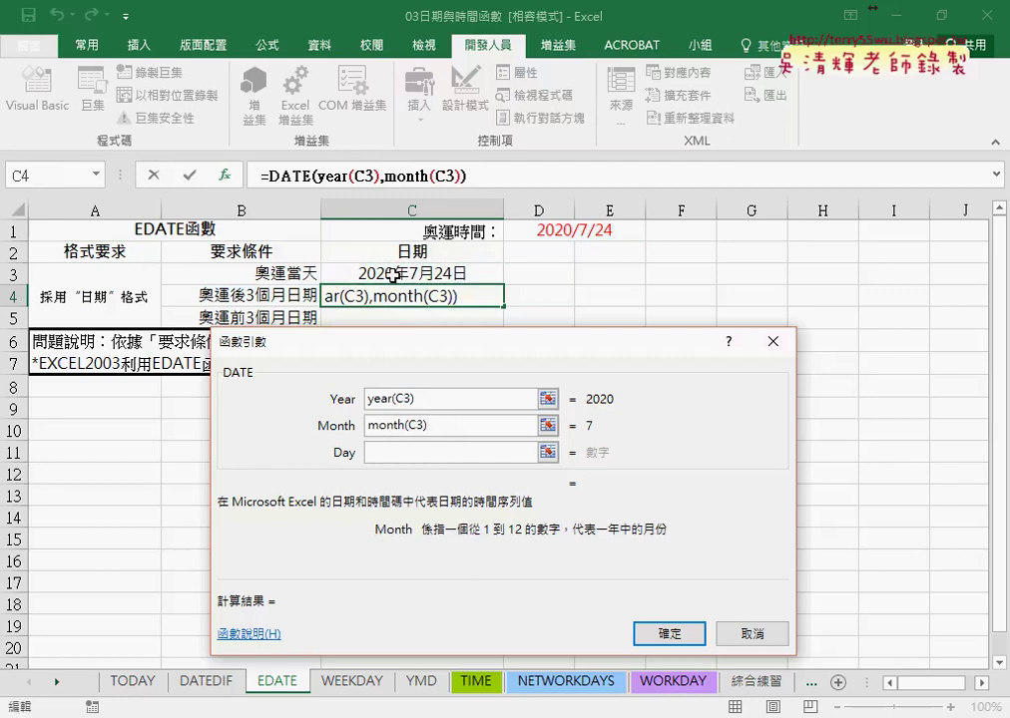
type("+3")
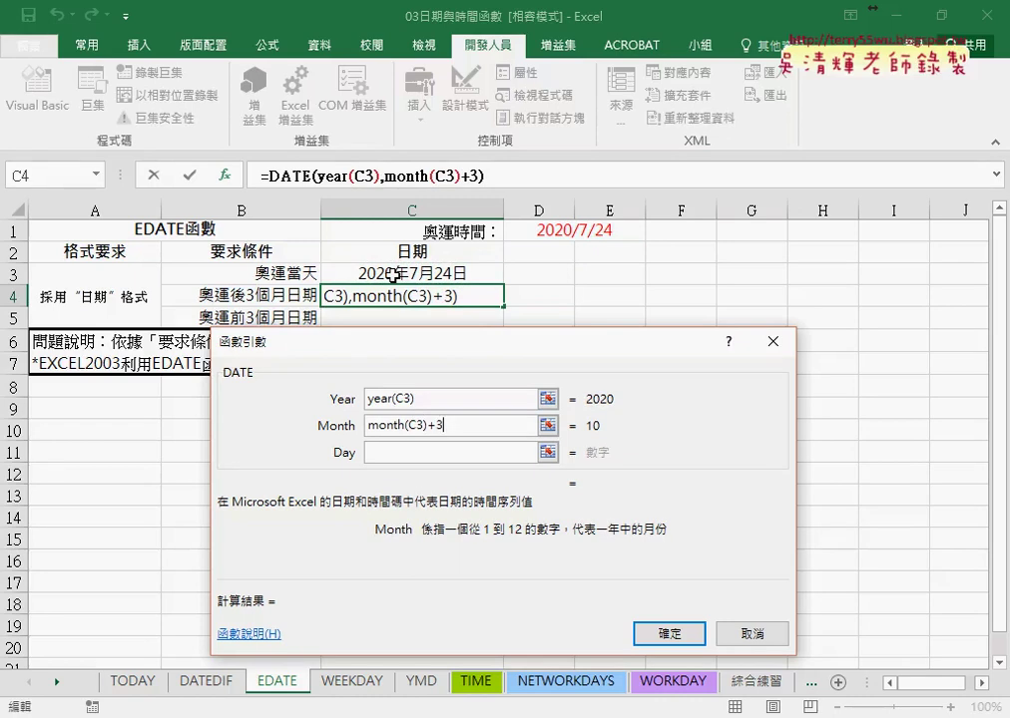
left_click(398, 449)
type("day(")
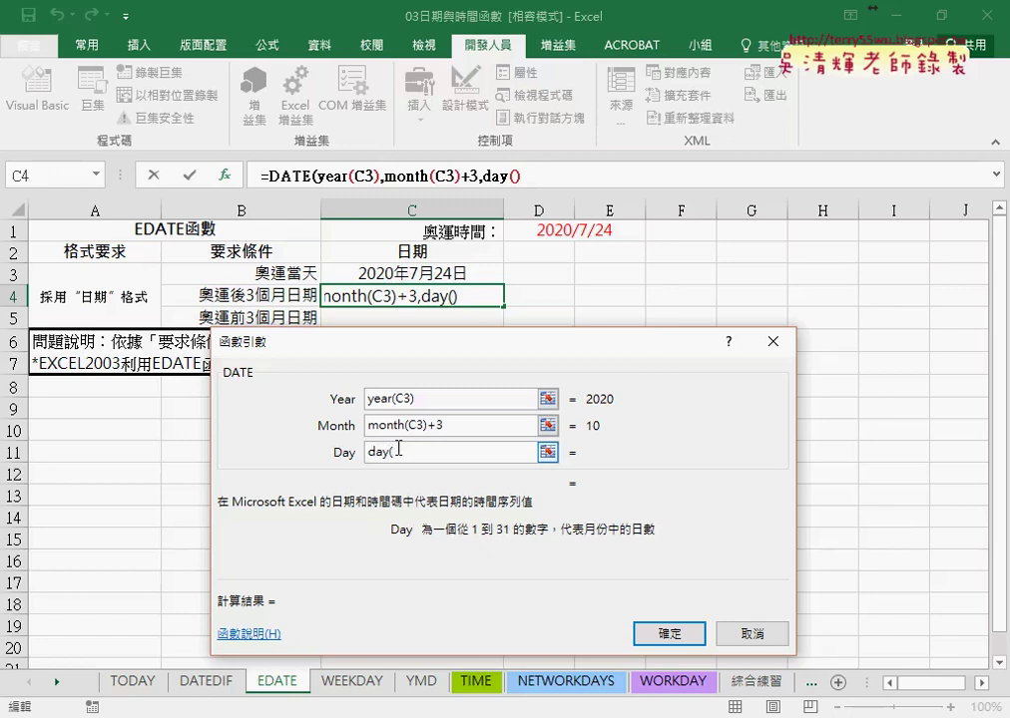
left_click(395, 273)
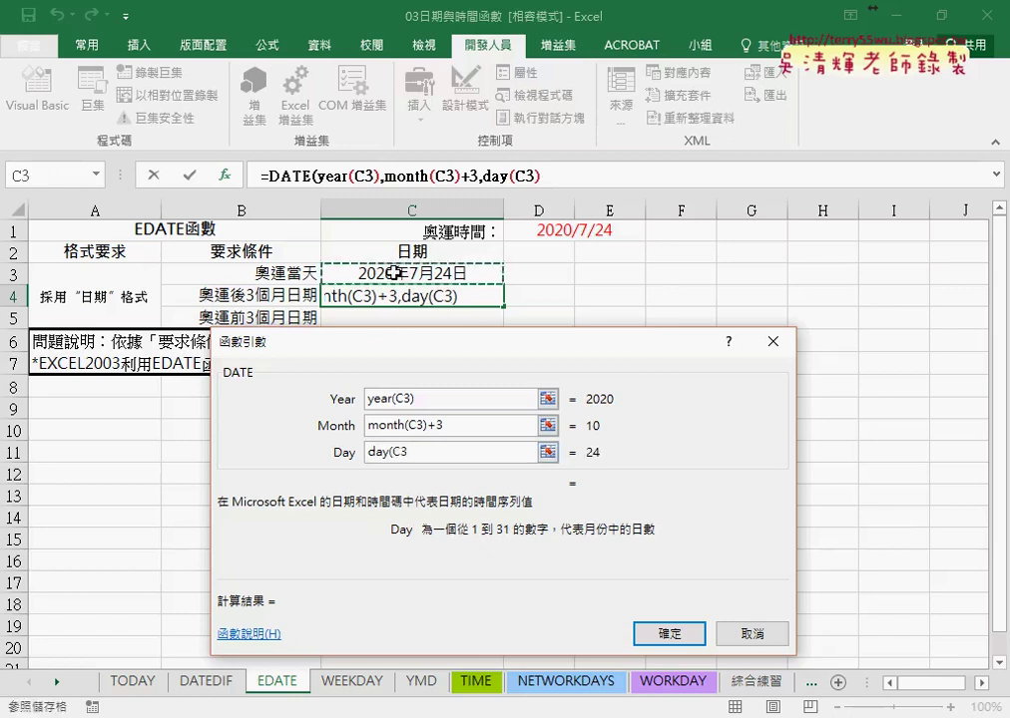
type(")")
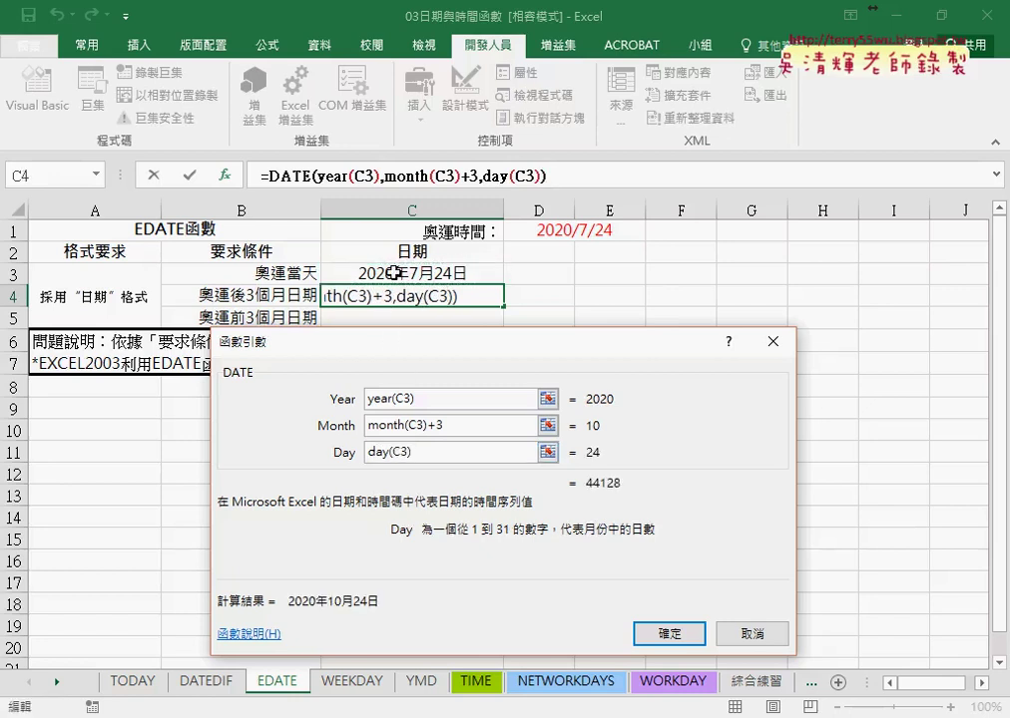
left_click(670, 644)
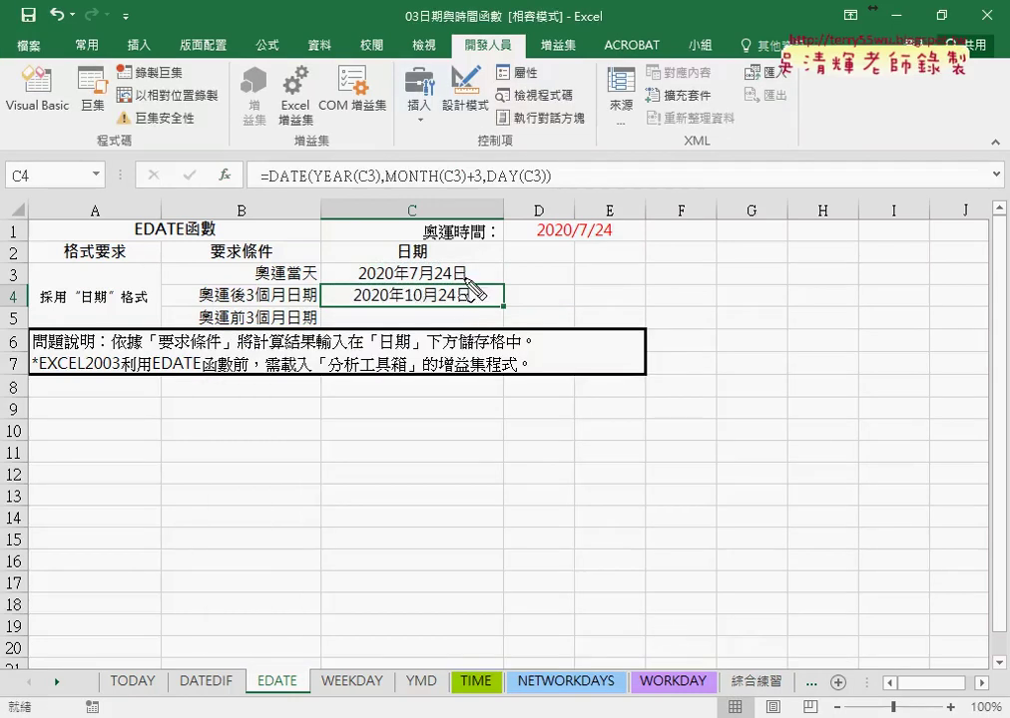
- Mark up the DATE formula's DAY and +3 parts, then erase C4's formula
left_click_drag(266, 185, 551, 186)
left_click_drag(486, 165, 485, 170)
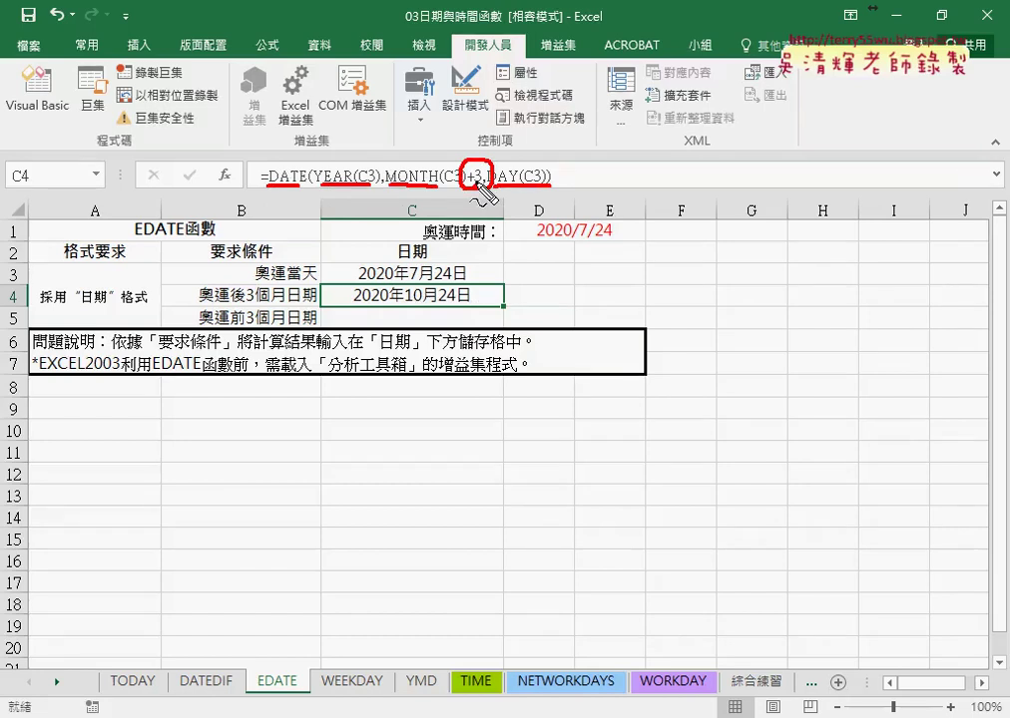
key("Escape")
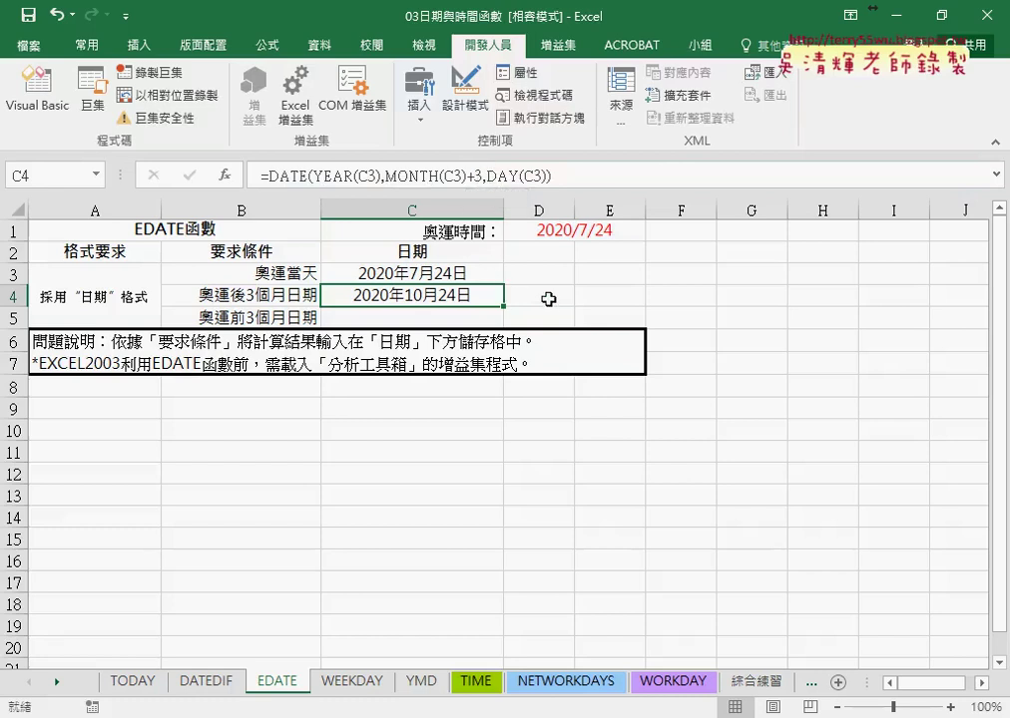
key("Delete")
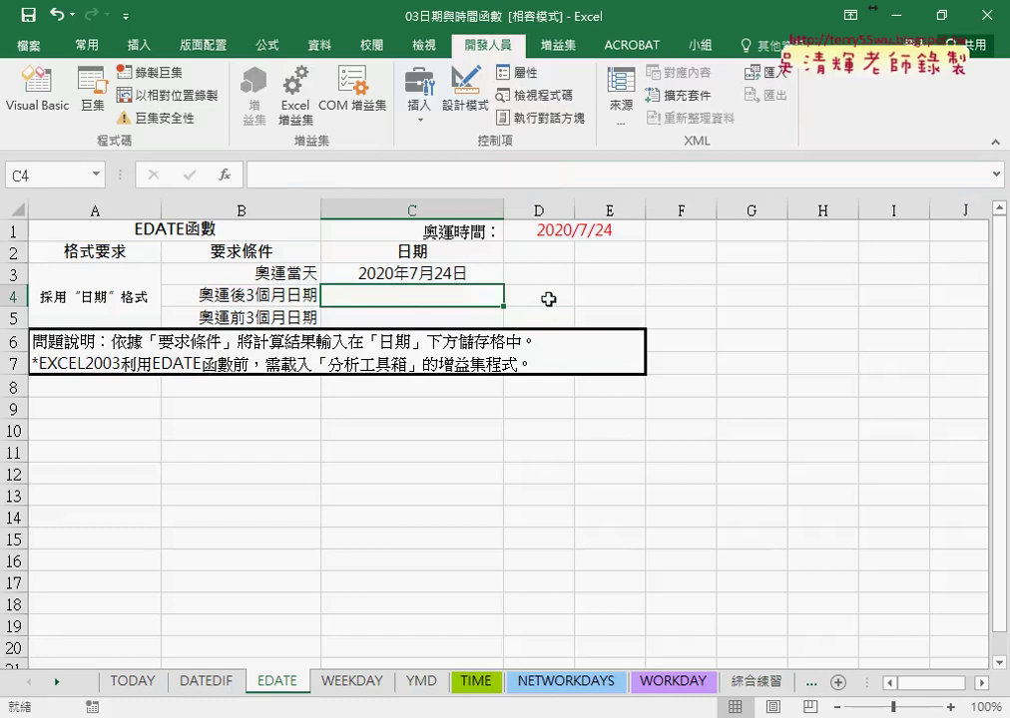
- Enter =EDATE(C3,3) in C4 with Start_date C3 and Months 3, giving 2020年10月24日
left_click(228, 175)
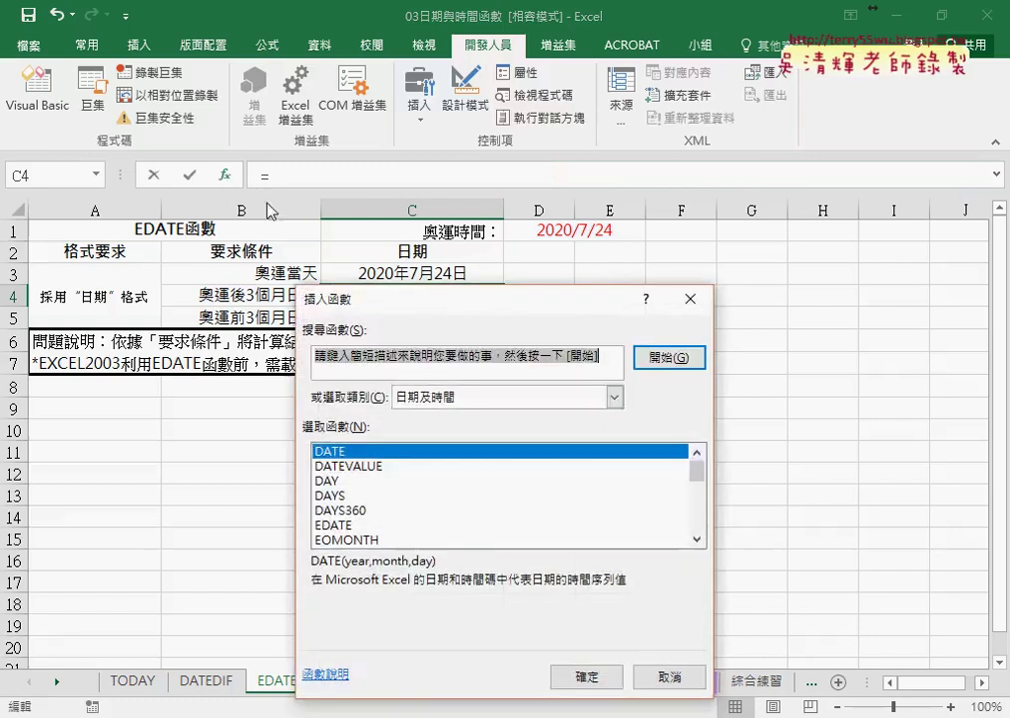
left_click_drag(419, 301, 593, 162)
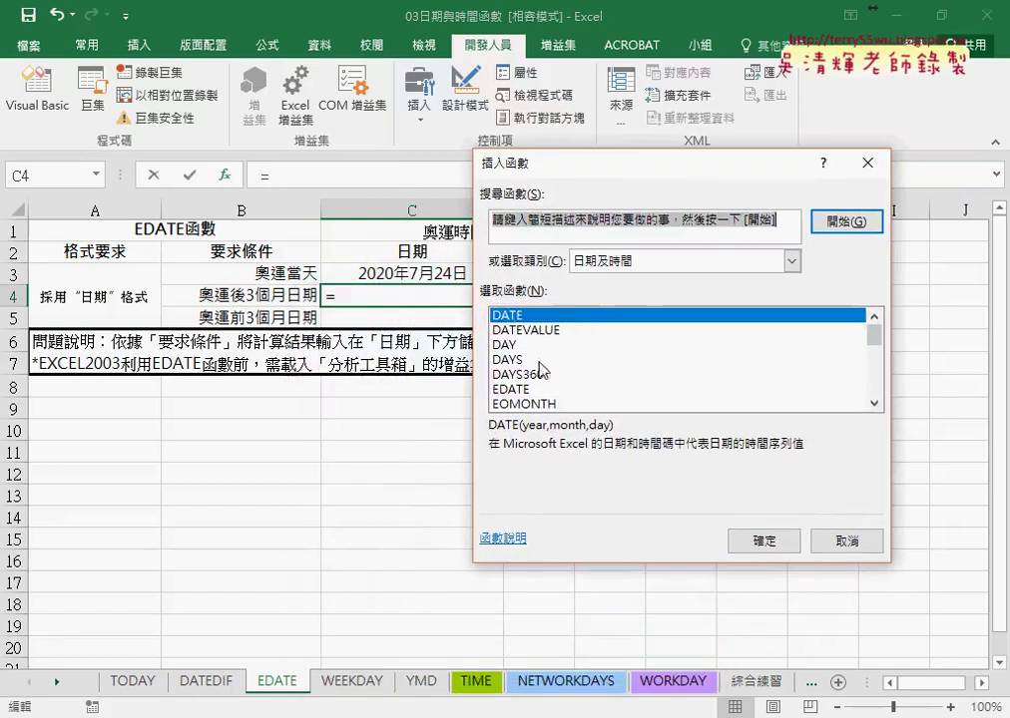
left_click(516, 389)
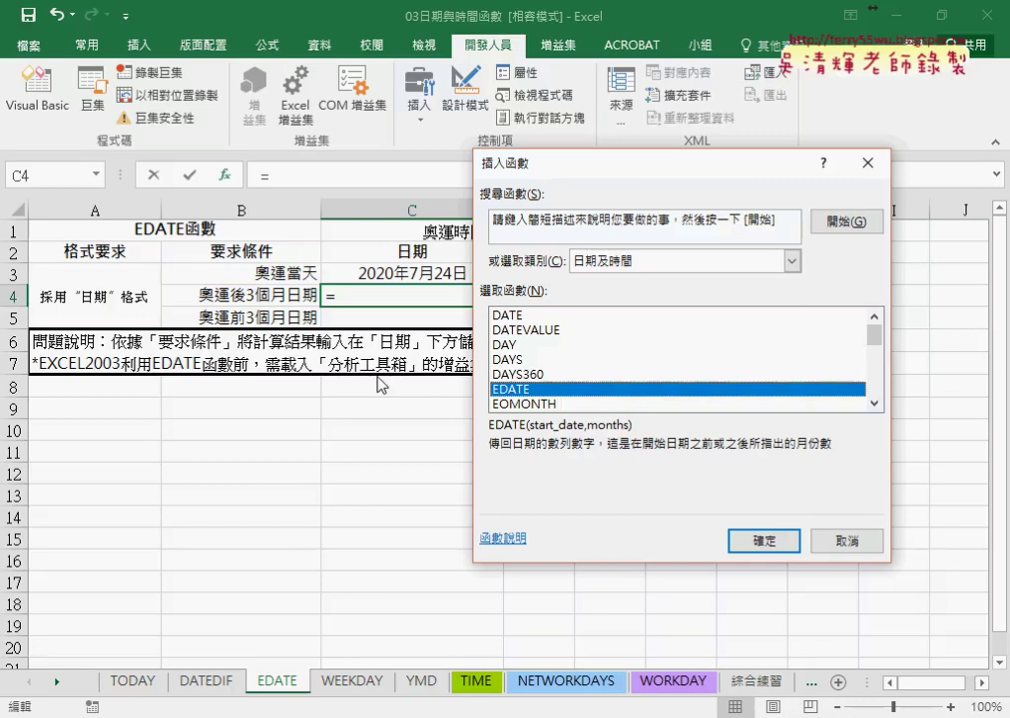
left_click(765, 546)
left_click_drag(574, 244, 478, 384)
left_click(457, 271)
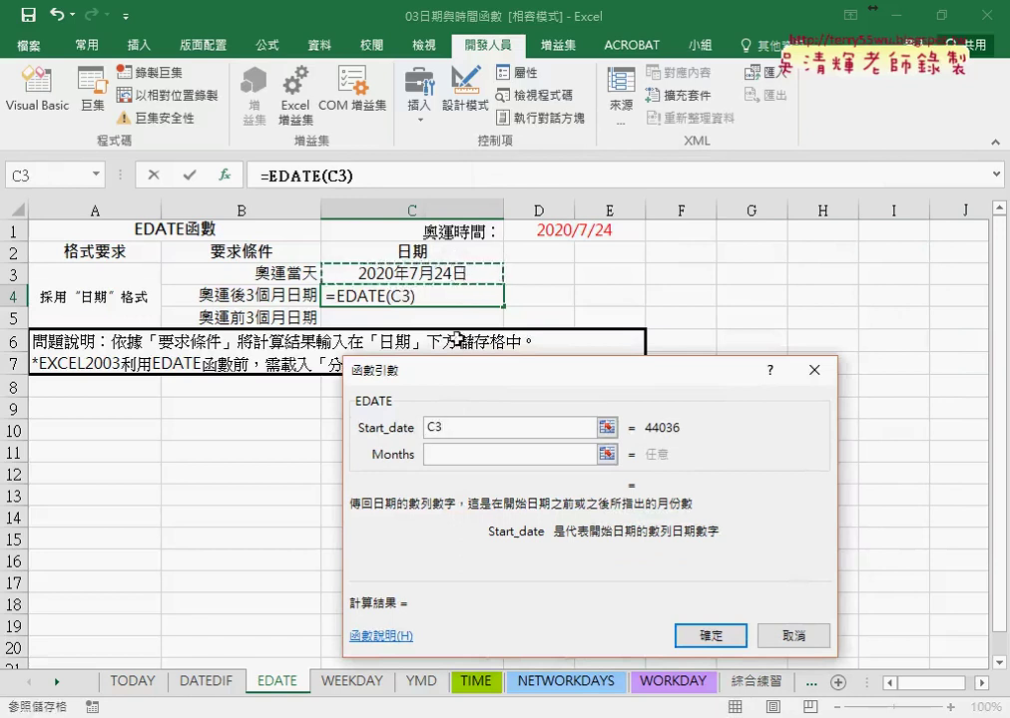
left_click(454, 452)
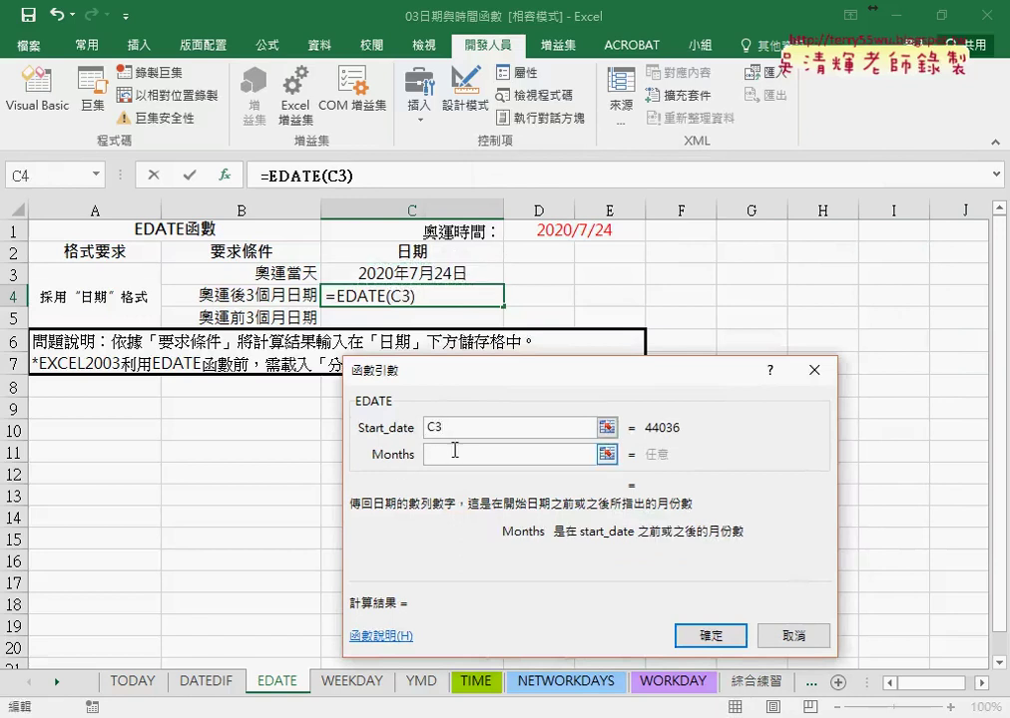
type("3")
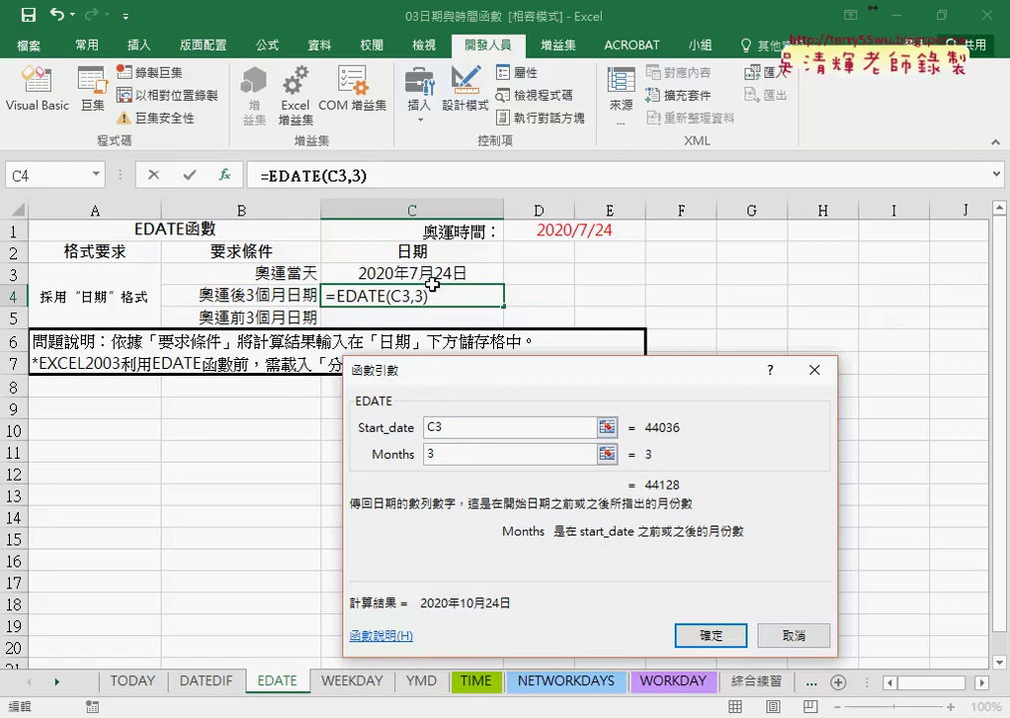
left_click(707, 636)
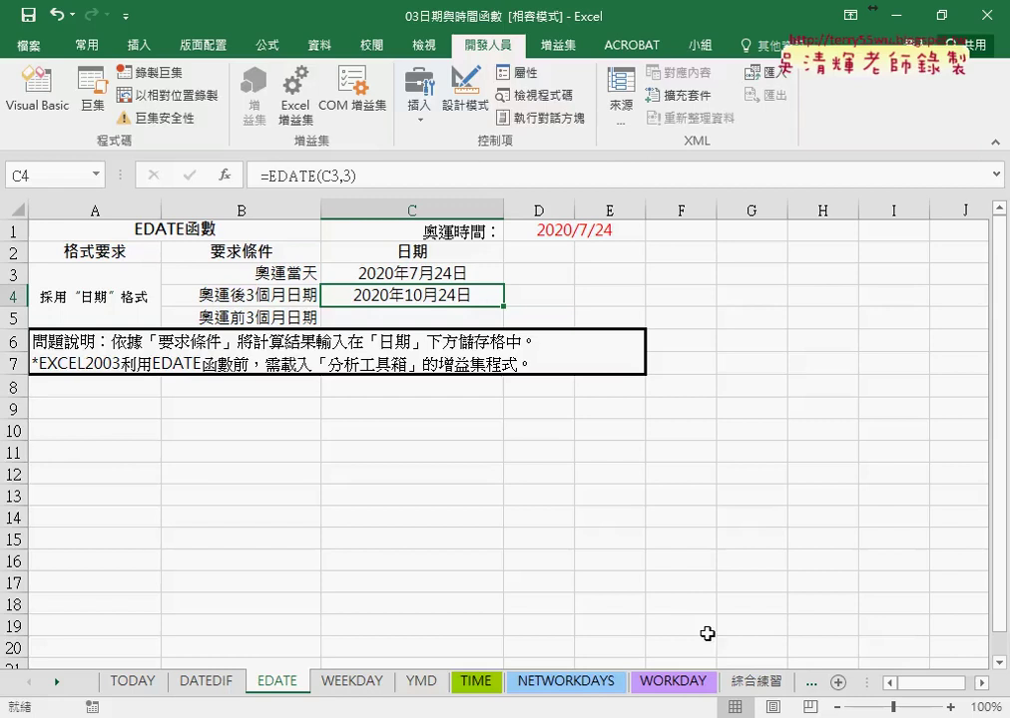
- Enter =EDATE(C3,-3) in C5 so it shows 2020年4月24日
left_click(402, 320)
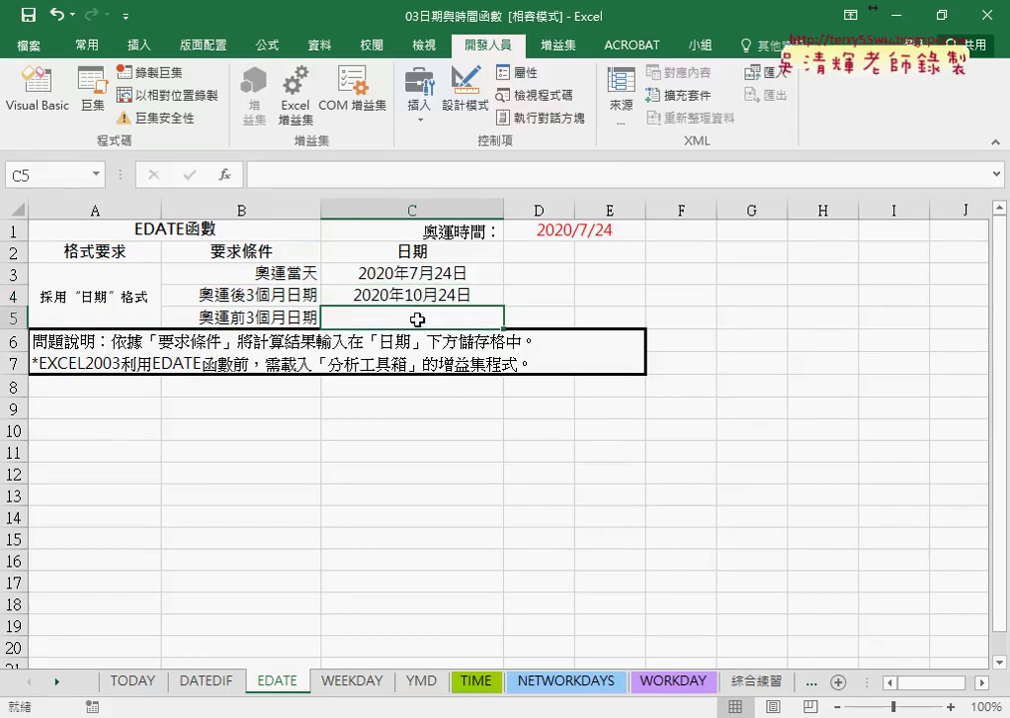
left_click(224, 174)
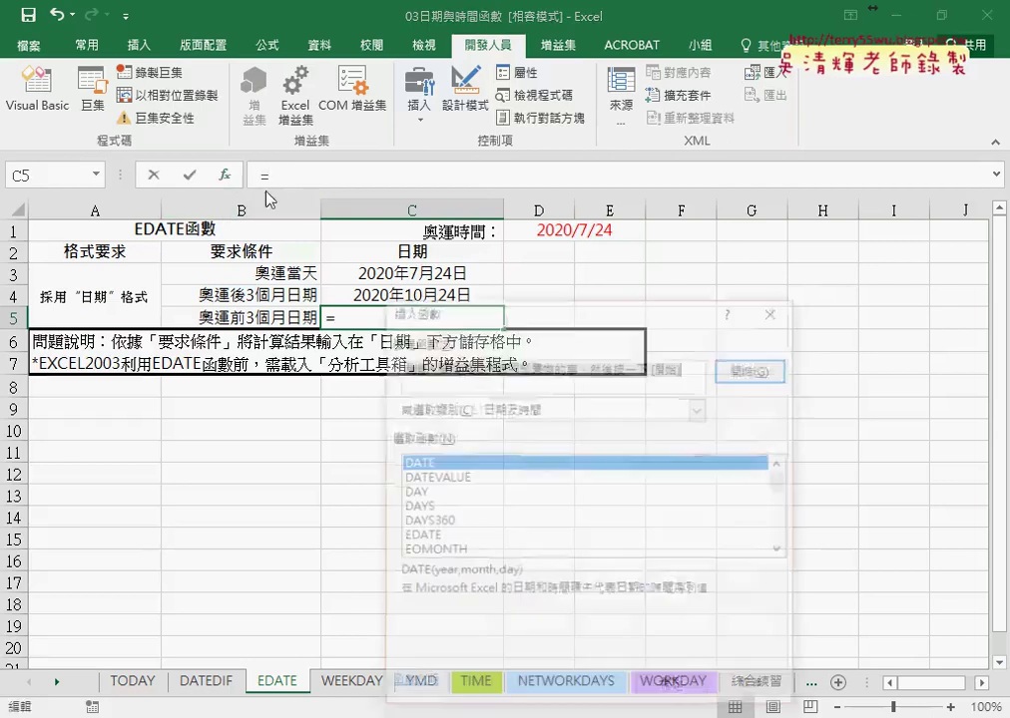
left_click(432, 538)
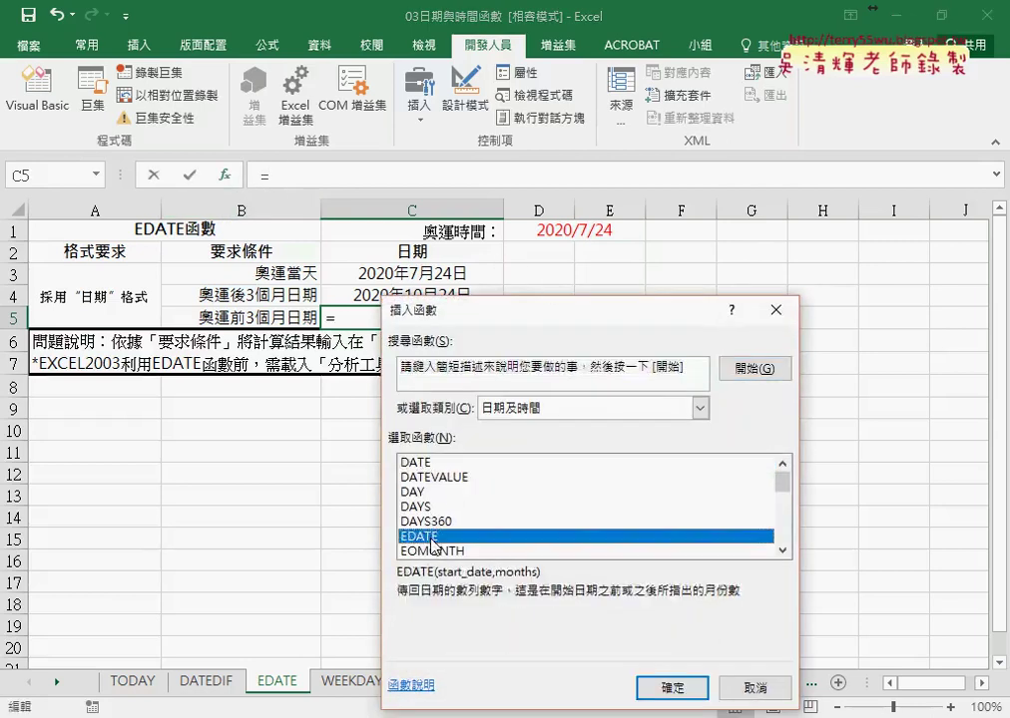
double_click(433, 537)
left_click_drag(438, 381, 474, 381)
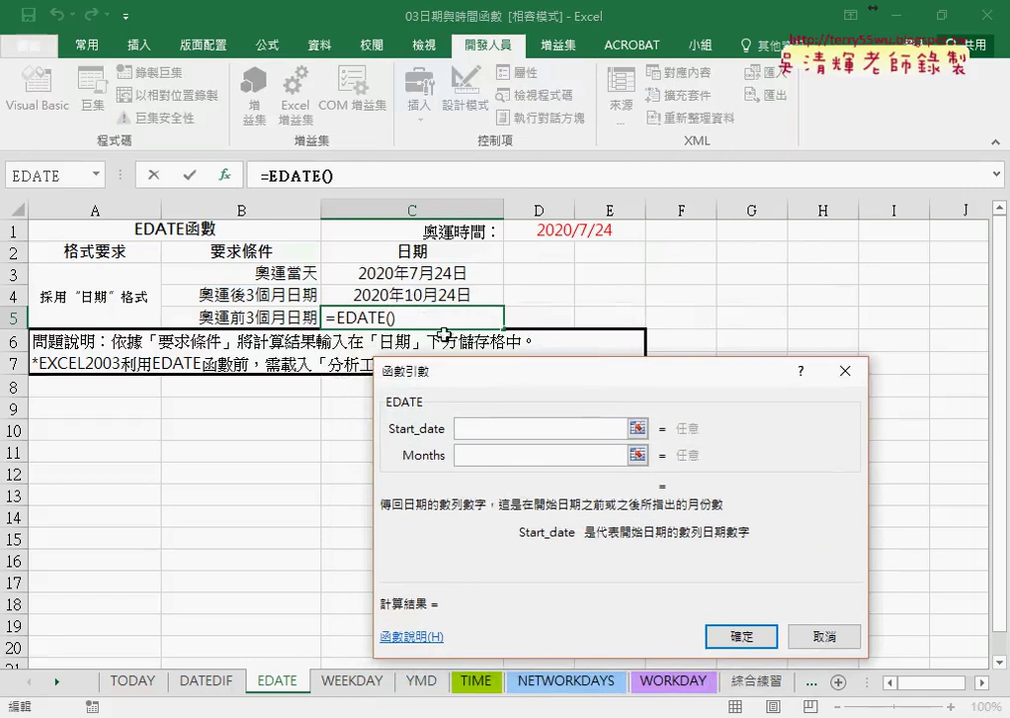
left_click(415, 275)
left_click(467, 450)
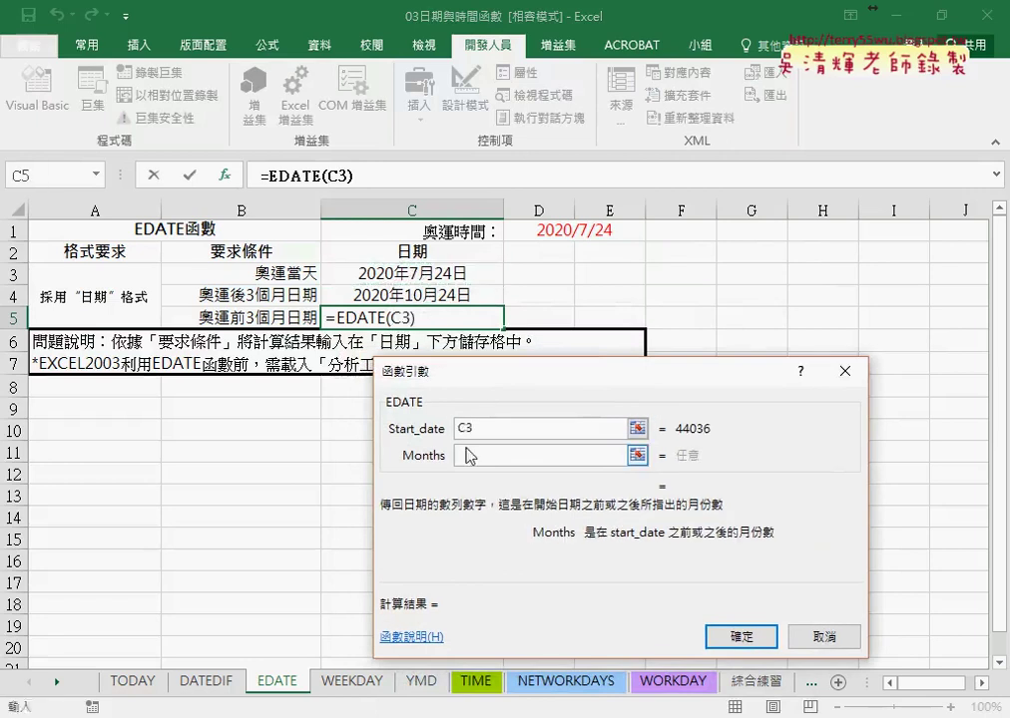
type("-3")
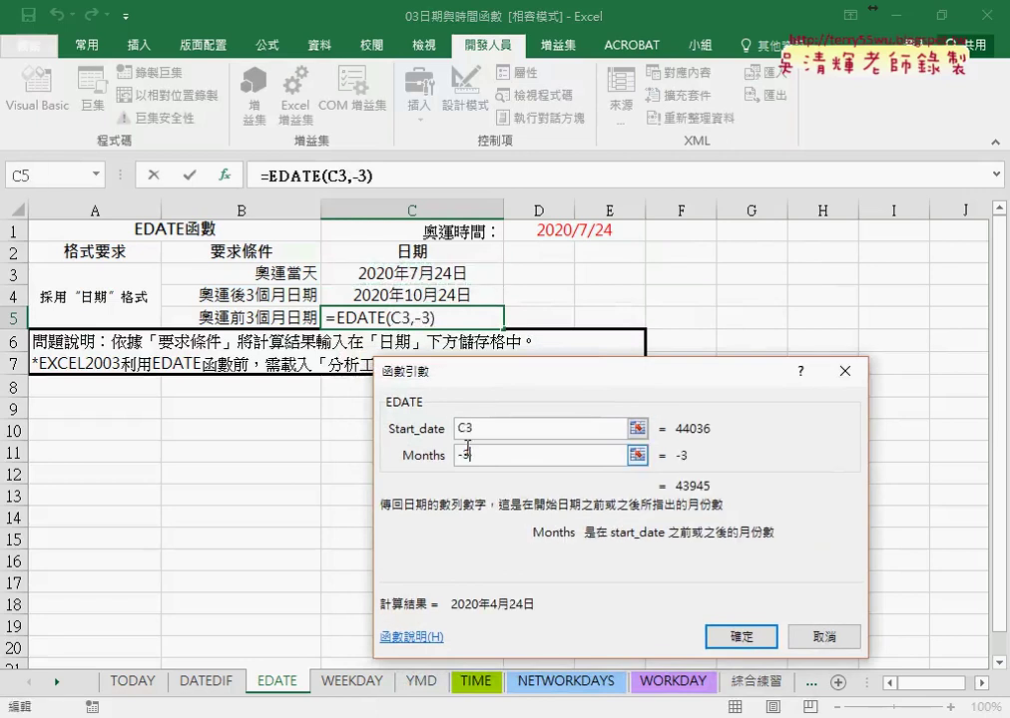
left_click(729, 636)
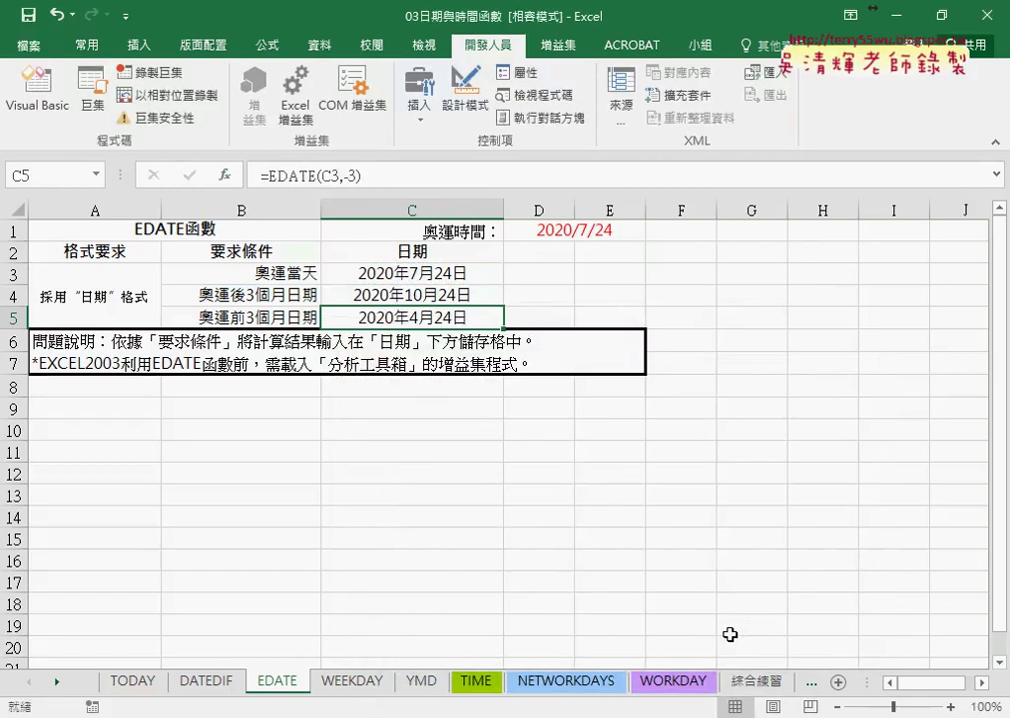
- Change C5 to =EDATE(C3,-8), showing 2019年11月24日, then go to the 綜合練習 sheet
left_click(354, 177)
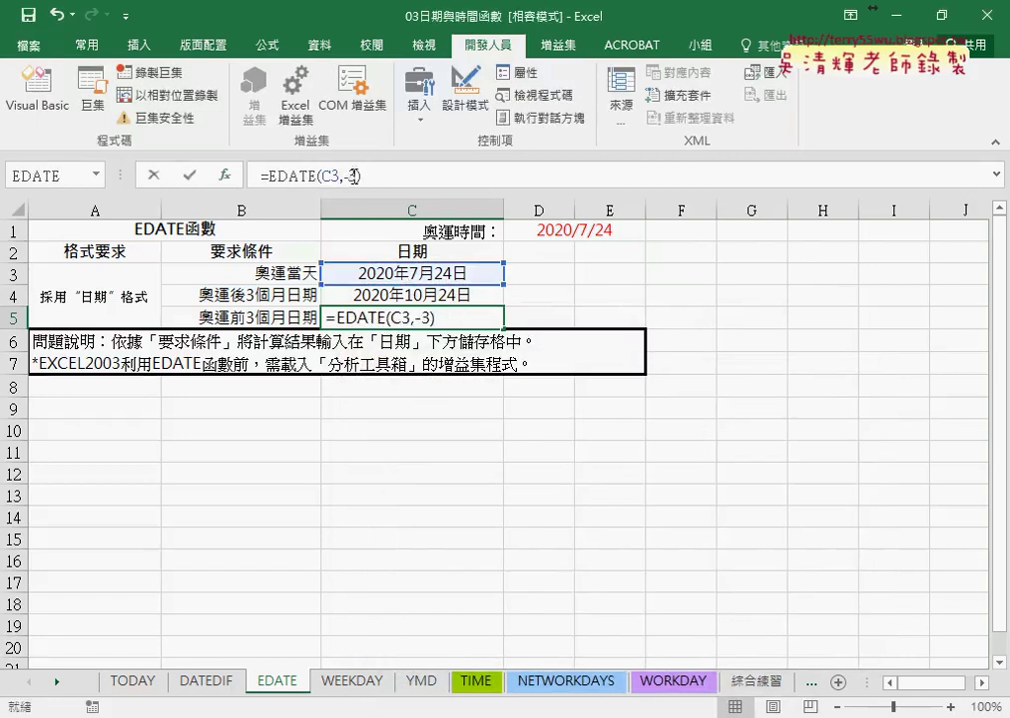
key("BackSpace")
type("8")
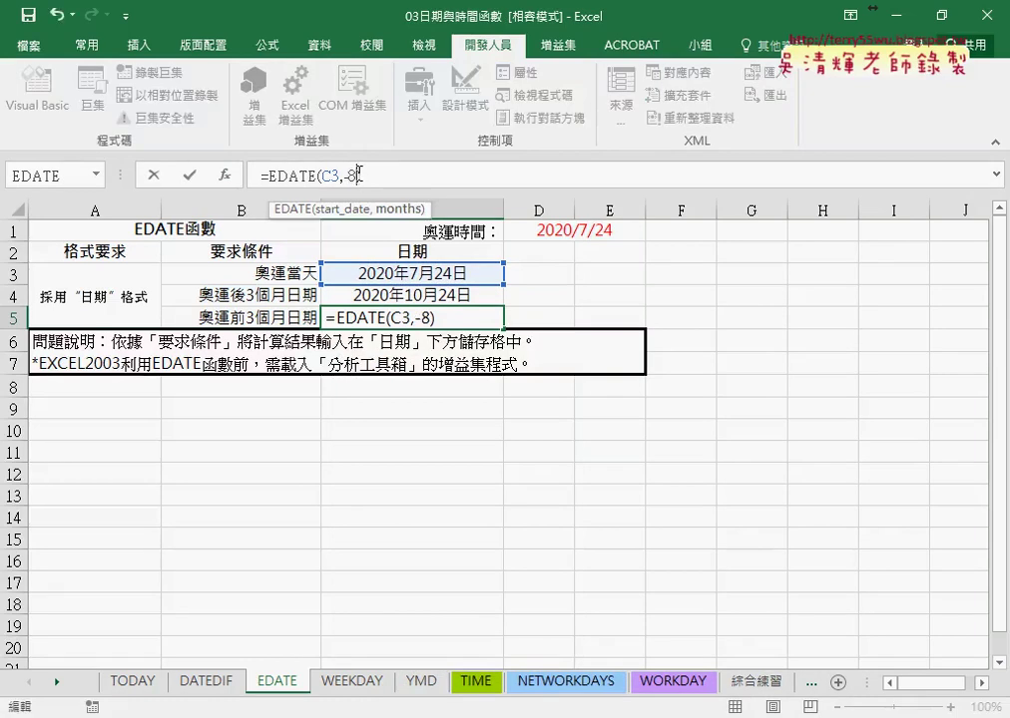
left_click(193, 176)
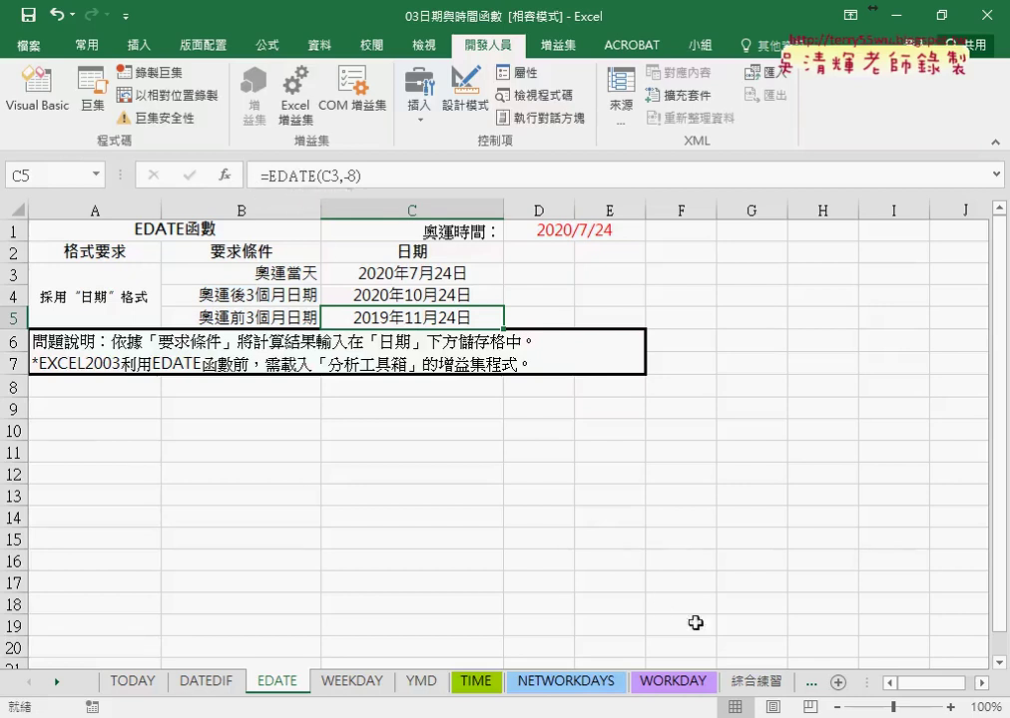
left_click(743, 684)
- Enter =EDATE(A2,1) in B2 and fill it across row 2 to L2
left_click(225, 176)
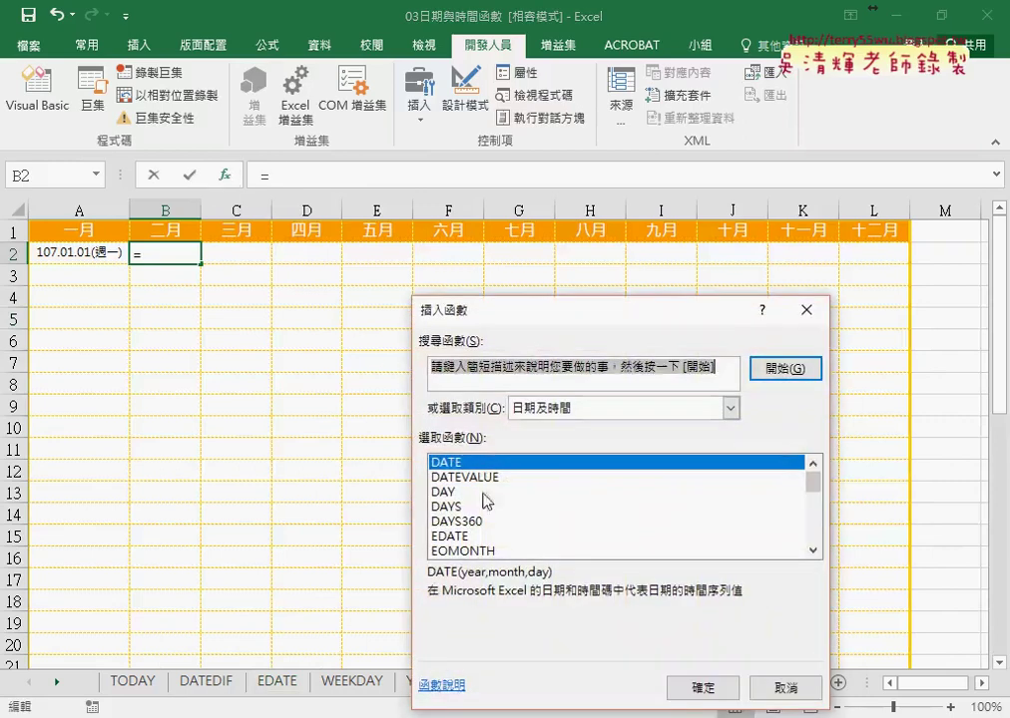
left_click(456, 538)
double_click(456, 538)
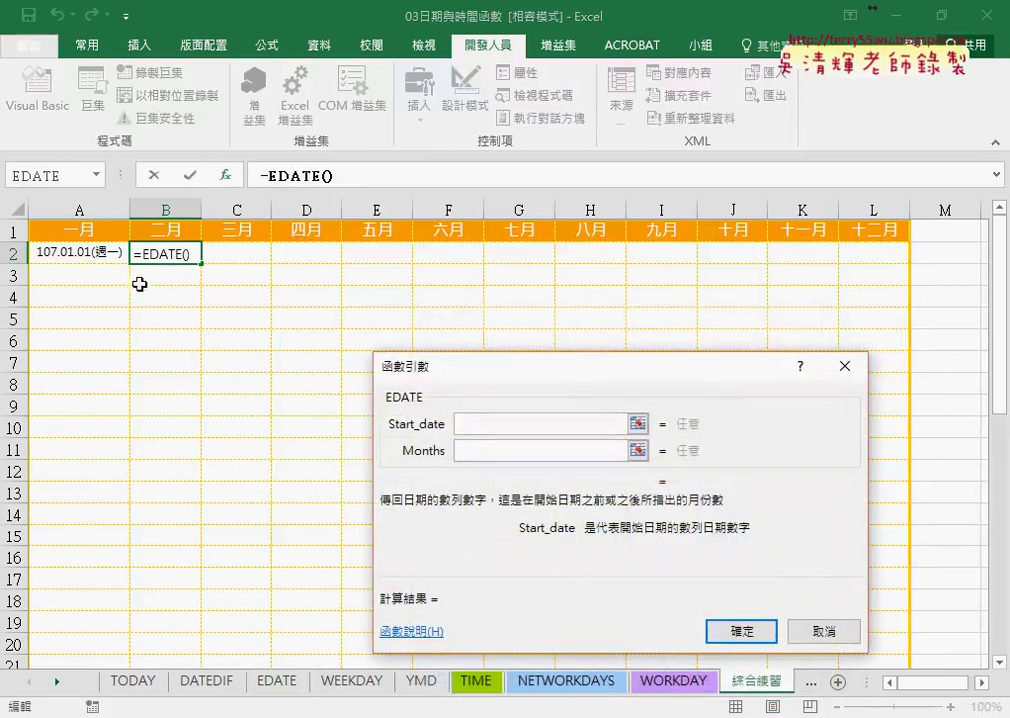
left_click(100, 253)
left_click(462, 451)
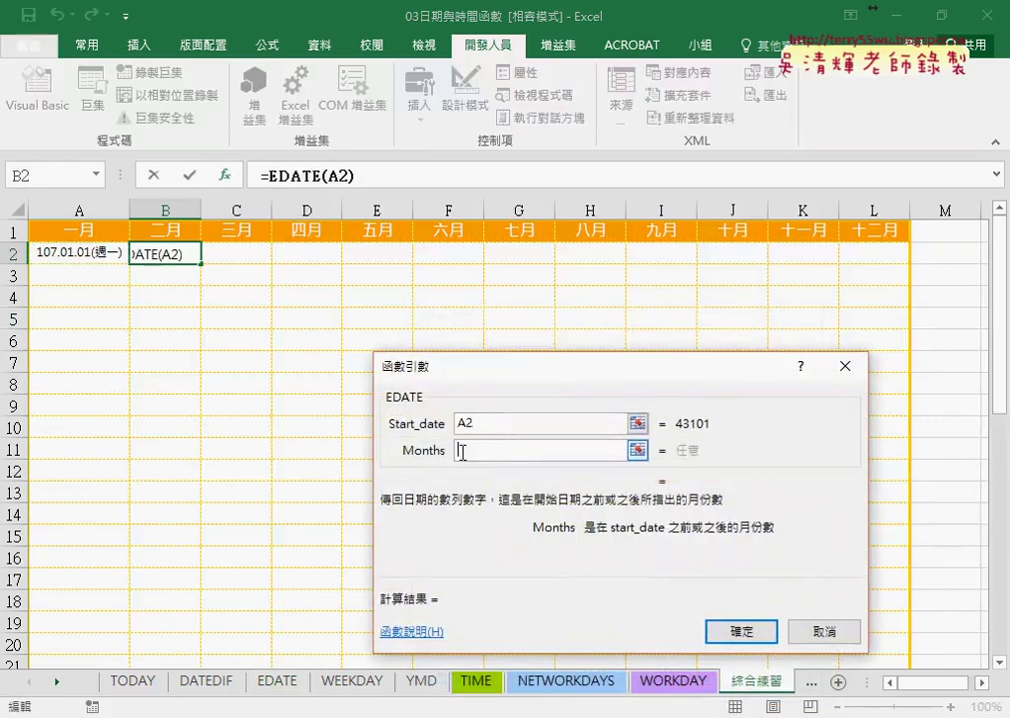
type("1")
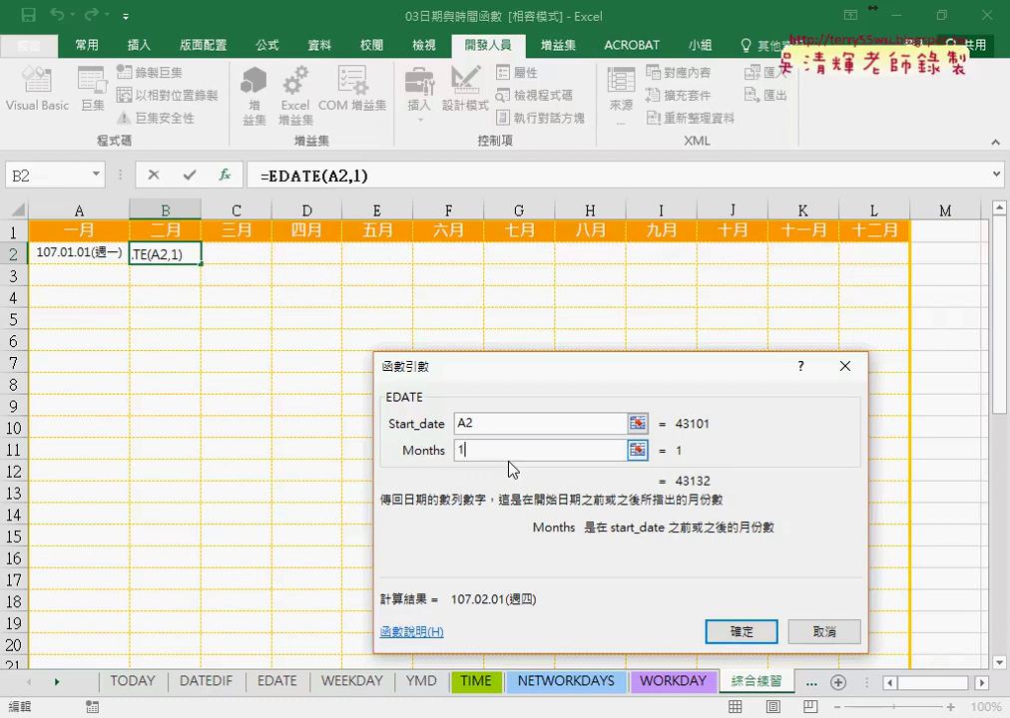
left_click(748, 633)
left_click_drag(239, 263, 949, 268)
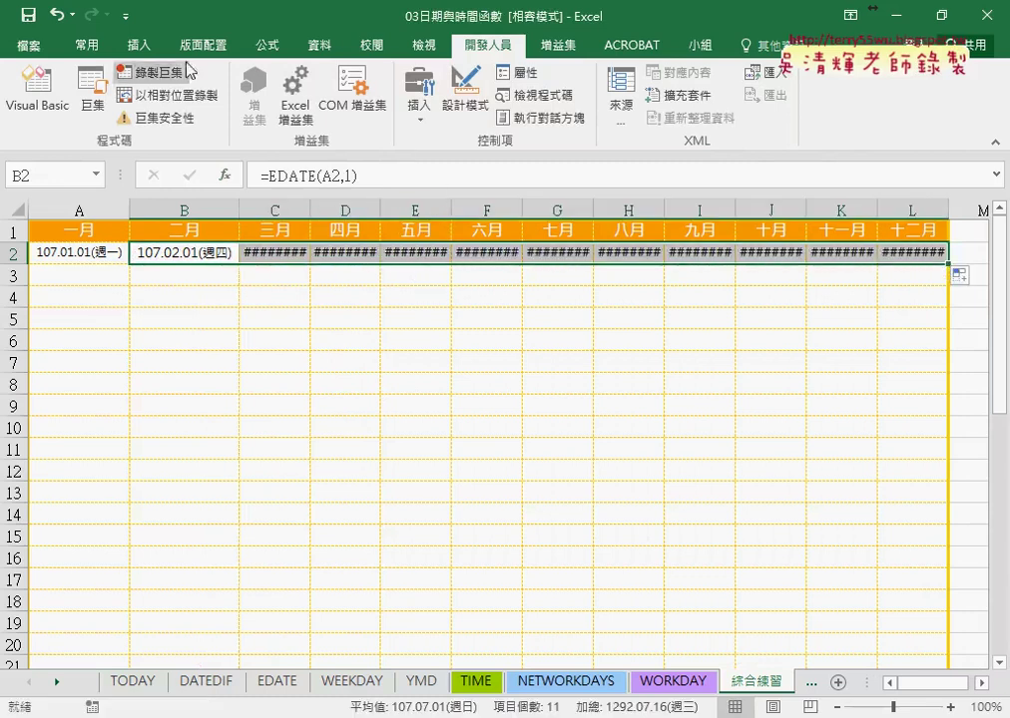
- AutoFit the column widths so the first-of-month dates in row 2 display instead of ####
left_click(99, 49)
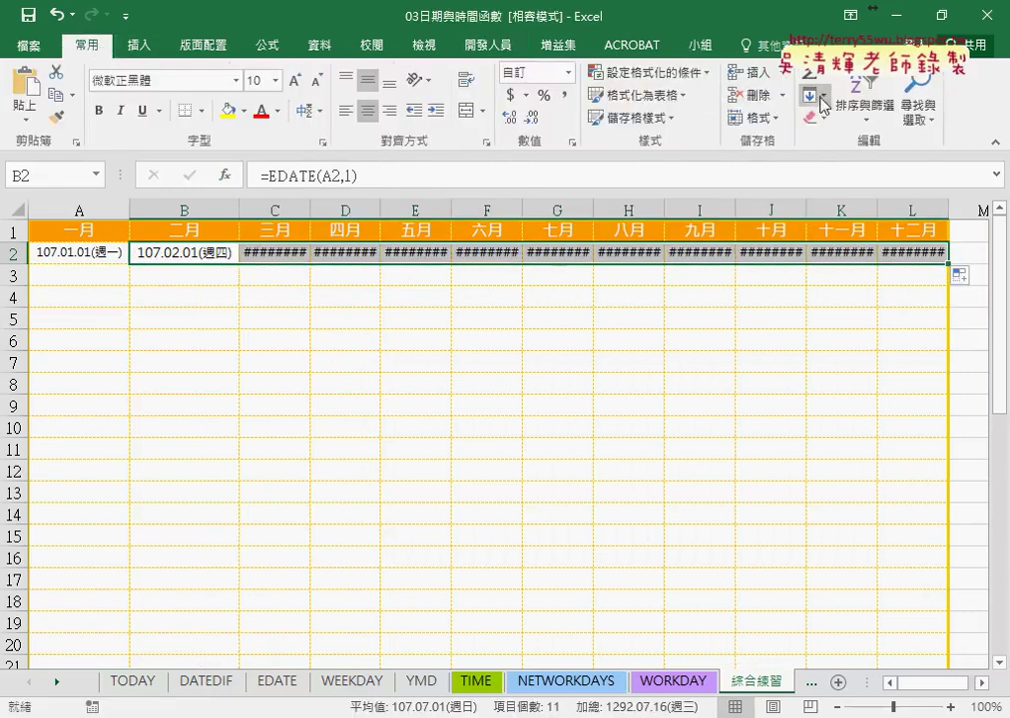
left_click(782, 124)
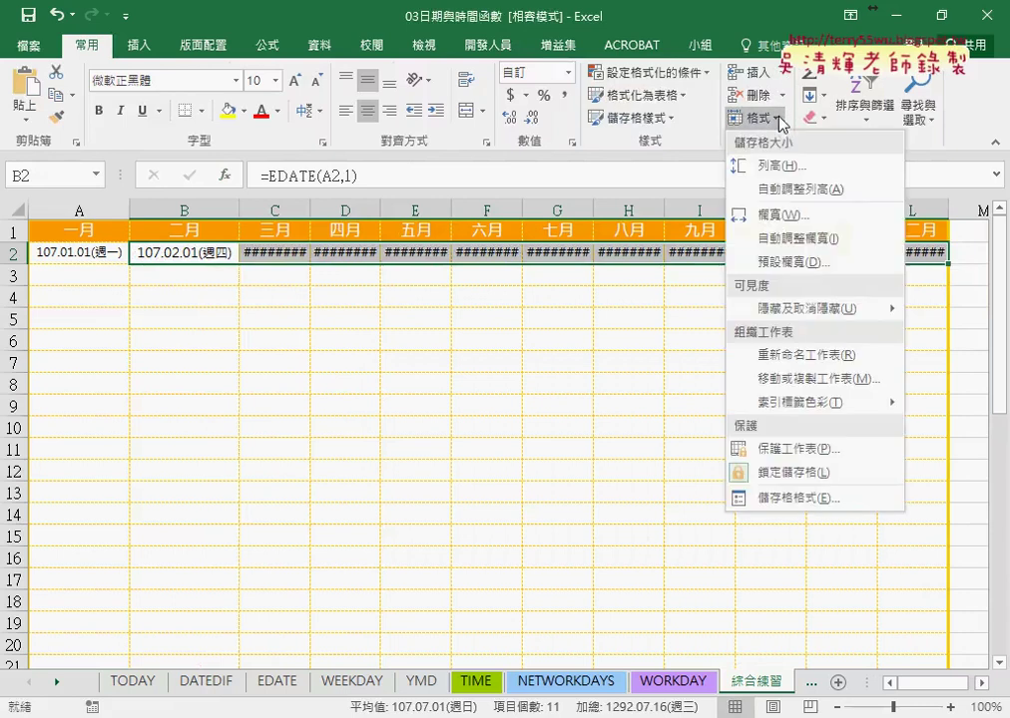
left_click(816, 243)
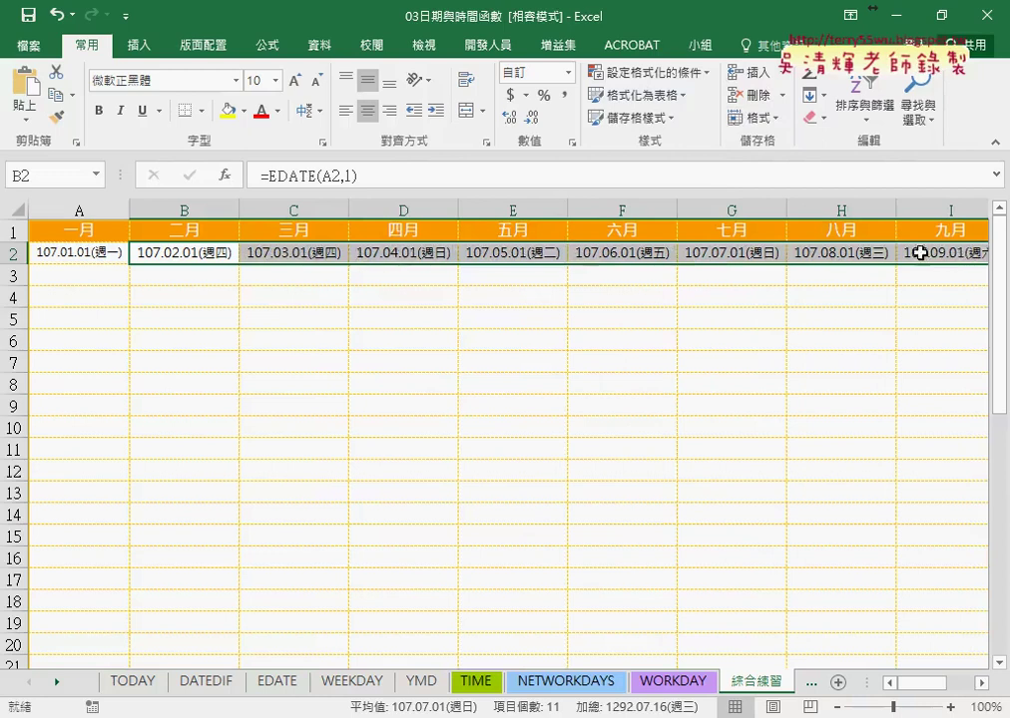
left_click(181, 254)
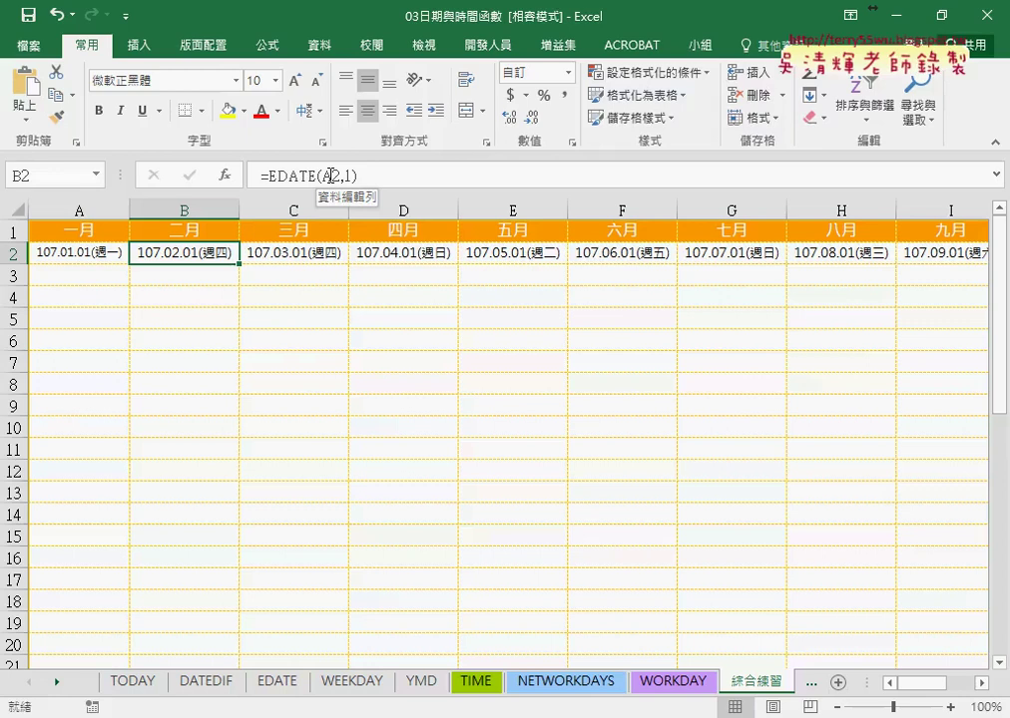
left_click(296, 254)
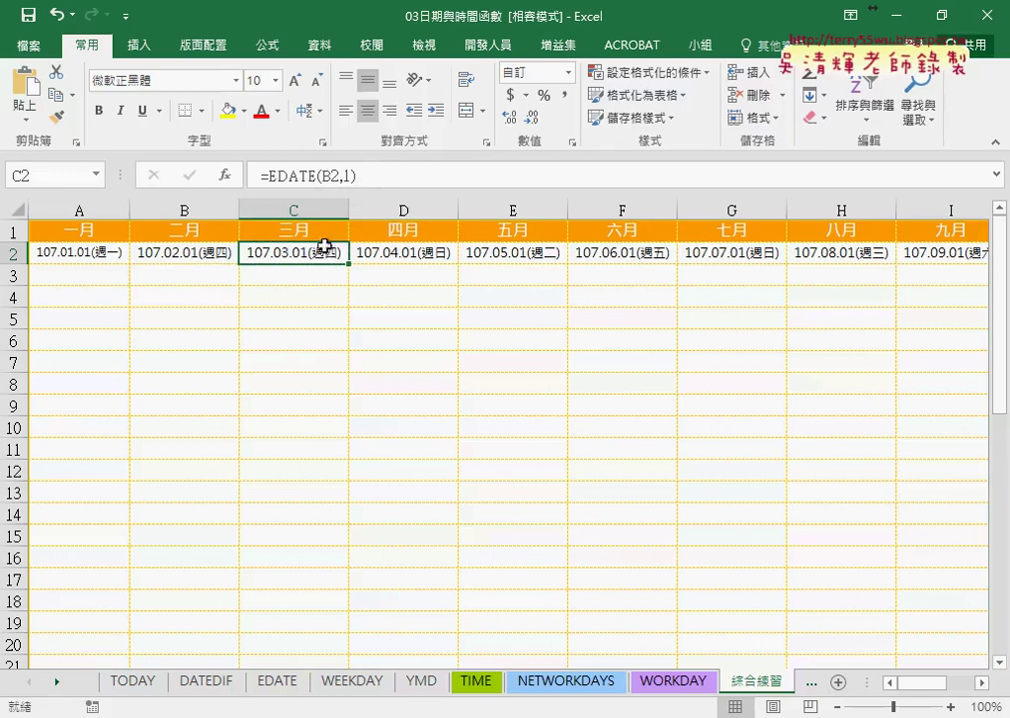
left_click(400, 252)
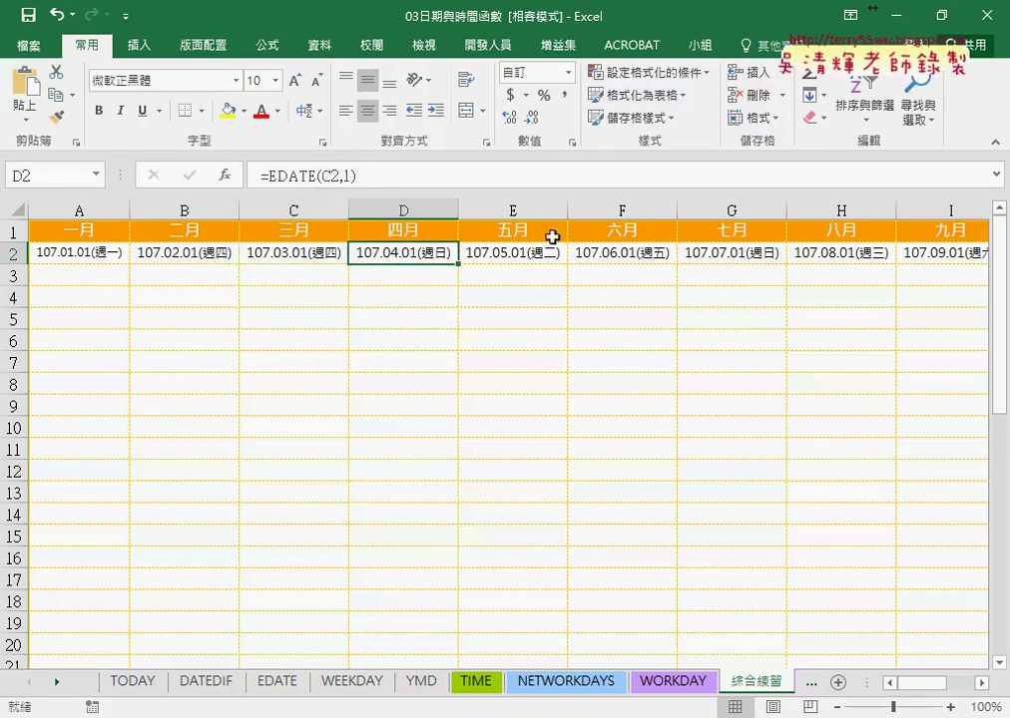
left_click(361, 174)
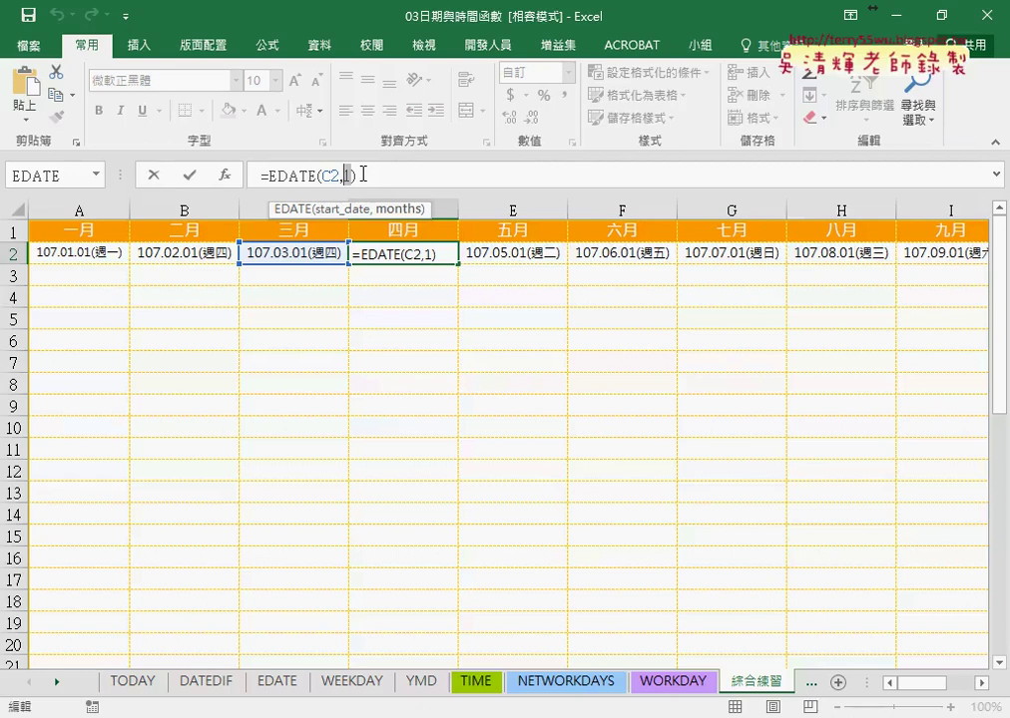
left_click(152, 176)
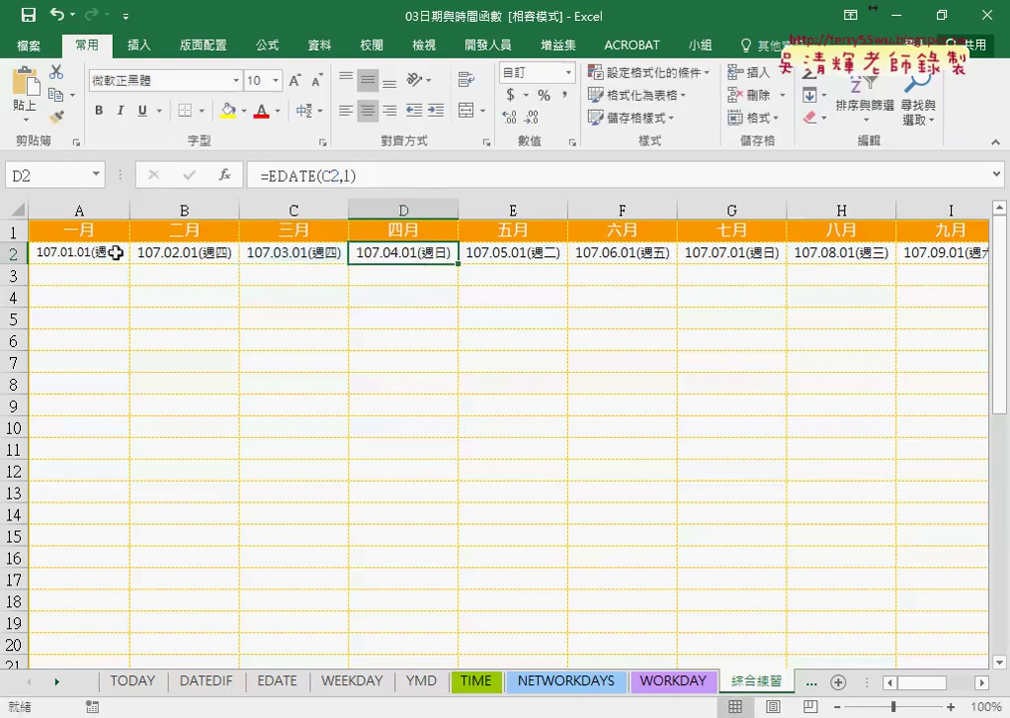
left_click(81, 275)
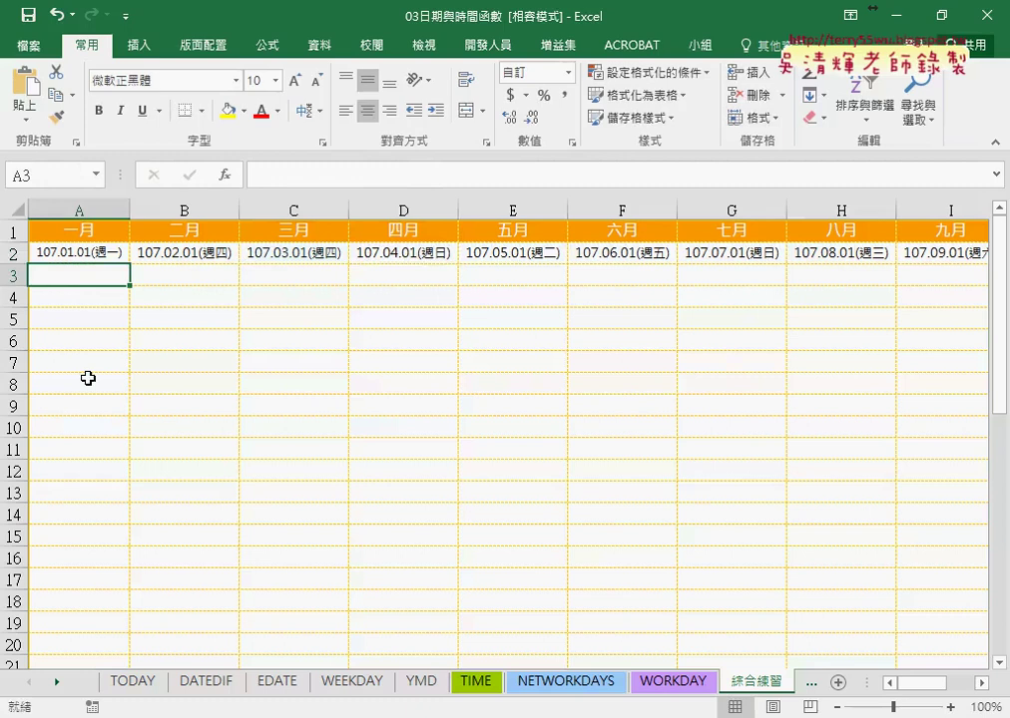
- Enter =A2+1 in A3 so it shows 107.01.02(週二)
type("=")
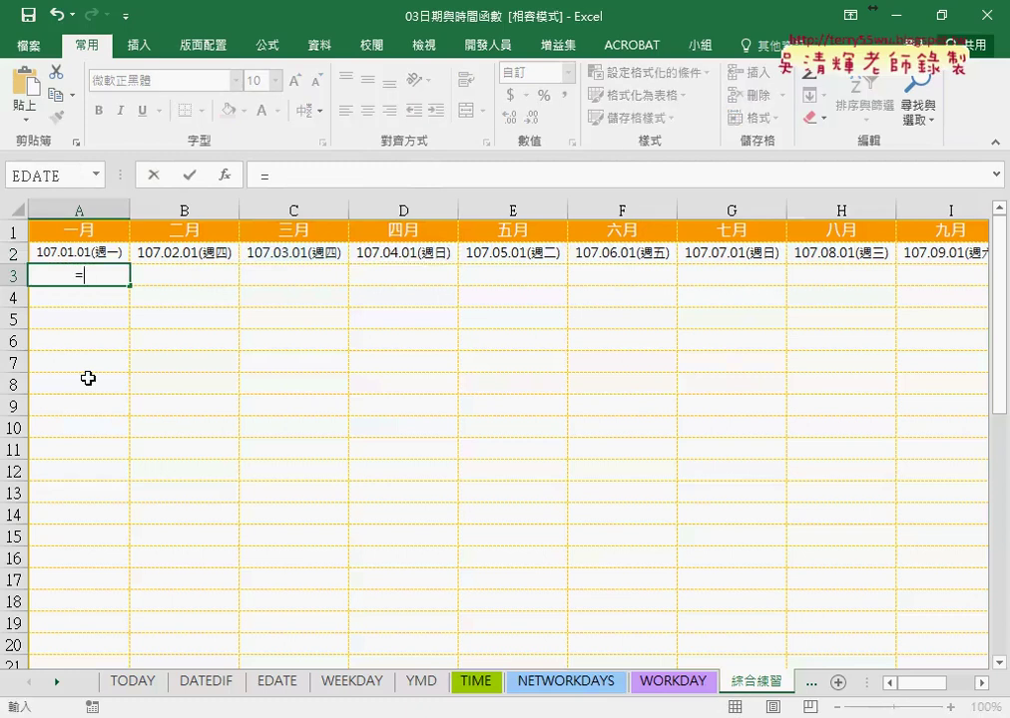
left_click(112, 254)
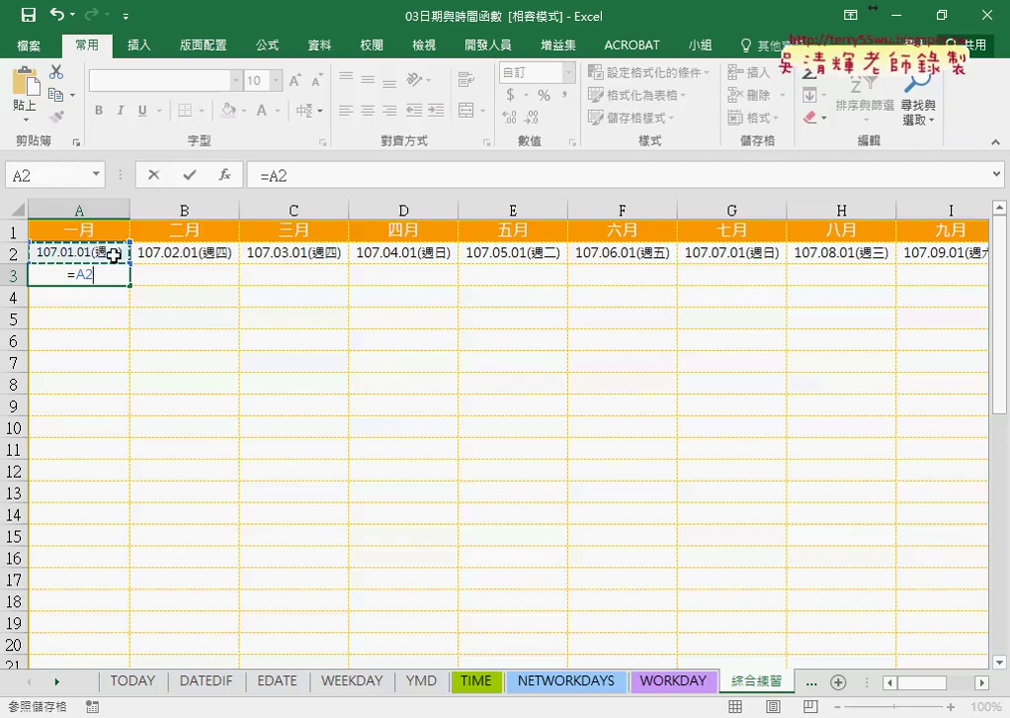
type("+1")
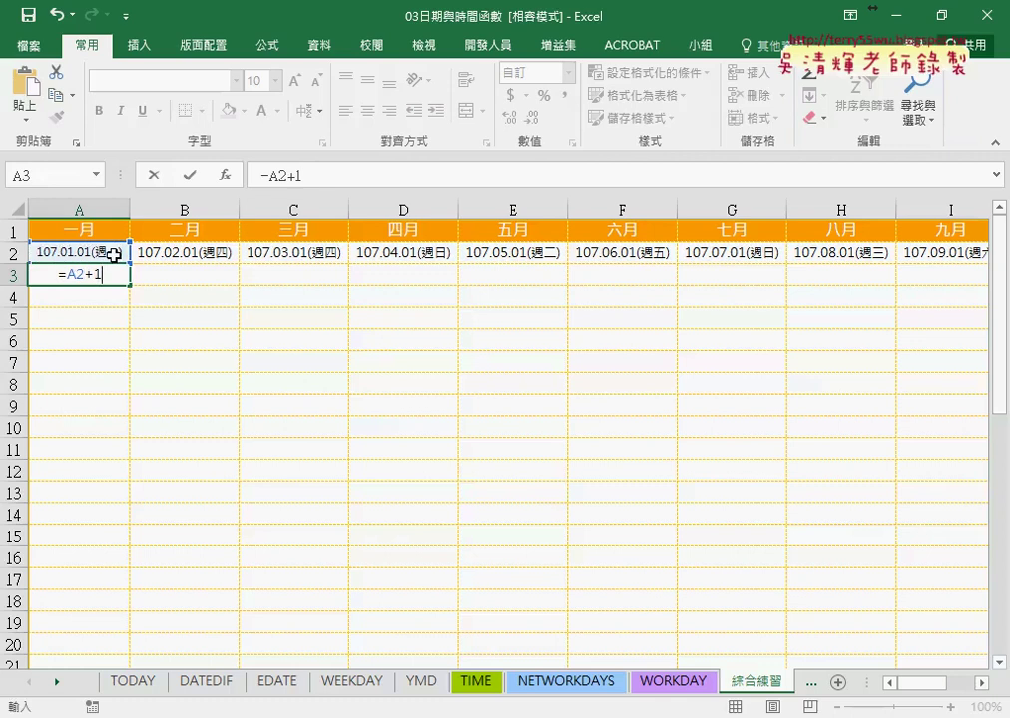
left_click(192, 178)
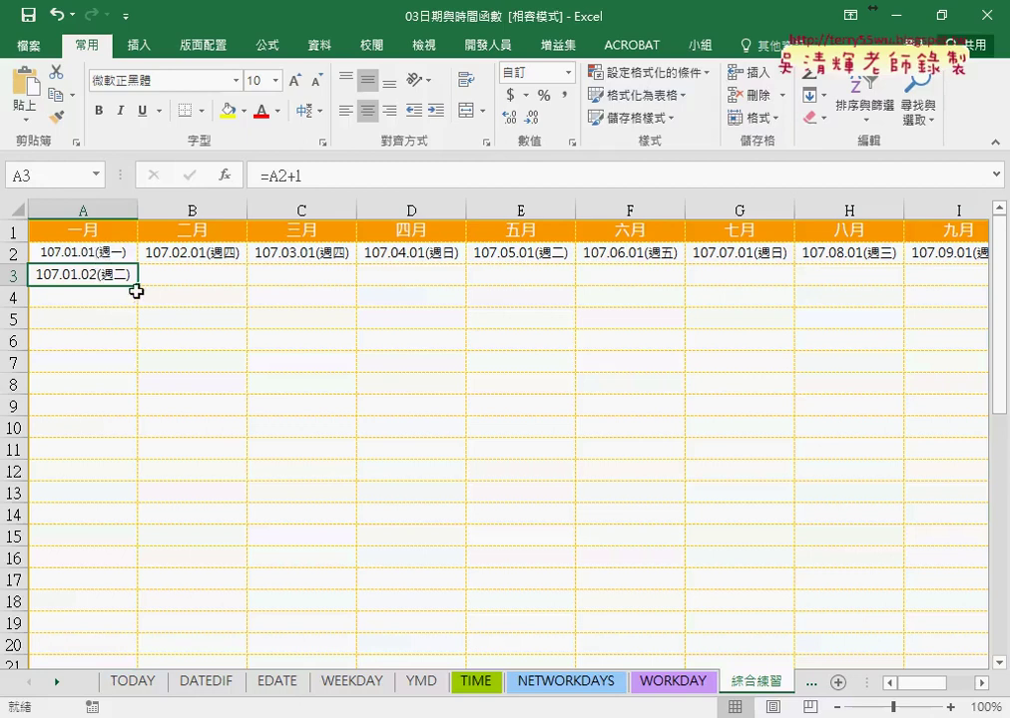
- Fill =A2+1 down to row 32, then copy the daily columns across through column L
mouse_move(132, 290)
left_mouse_down()
mouse_move(143, 494)
mouse_move(143, 458)
left_mouse_up()
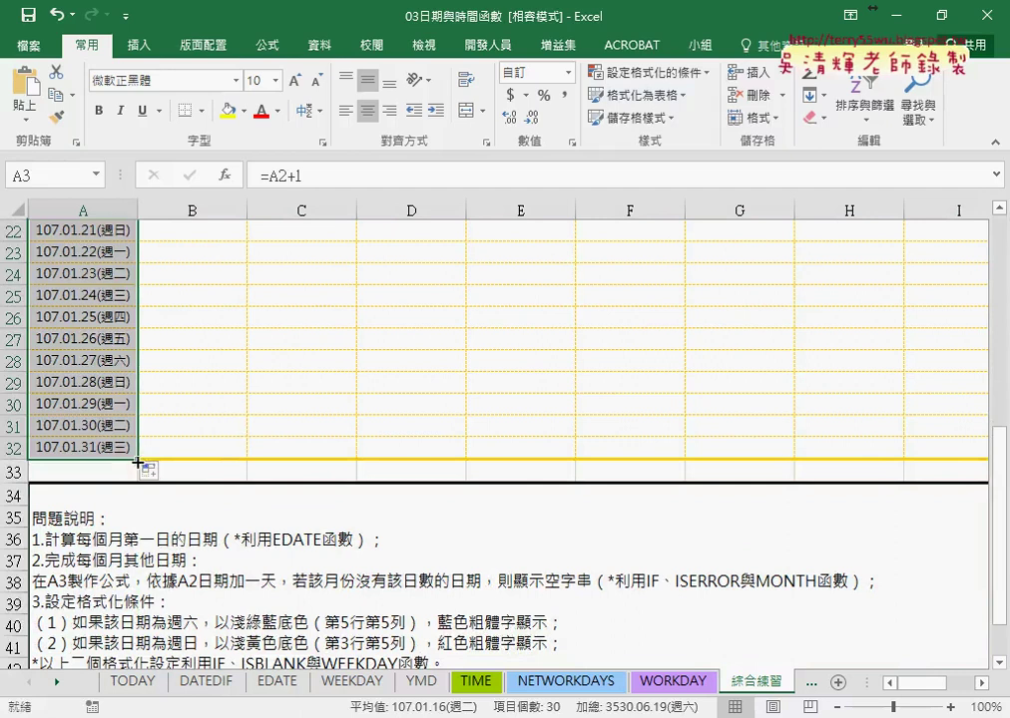
left_click_drag(140, 460, 244, 462)
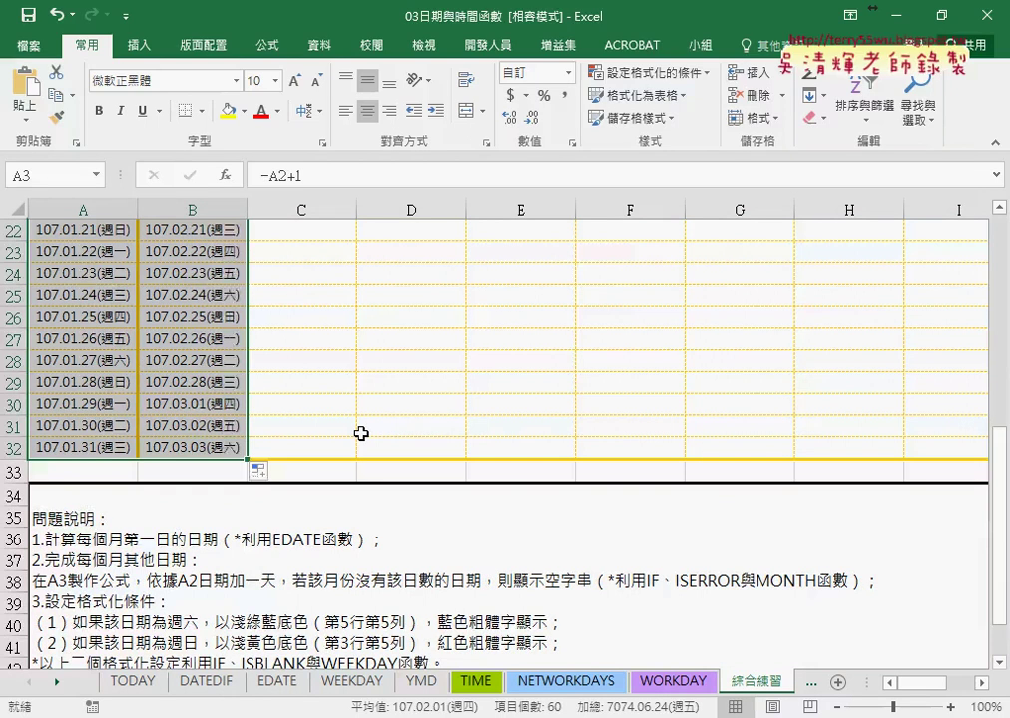
scroll(354, 434, "up", 5)
scroll(355, 434, "up", 2)
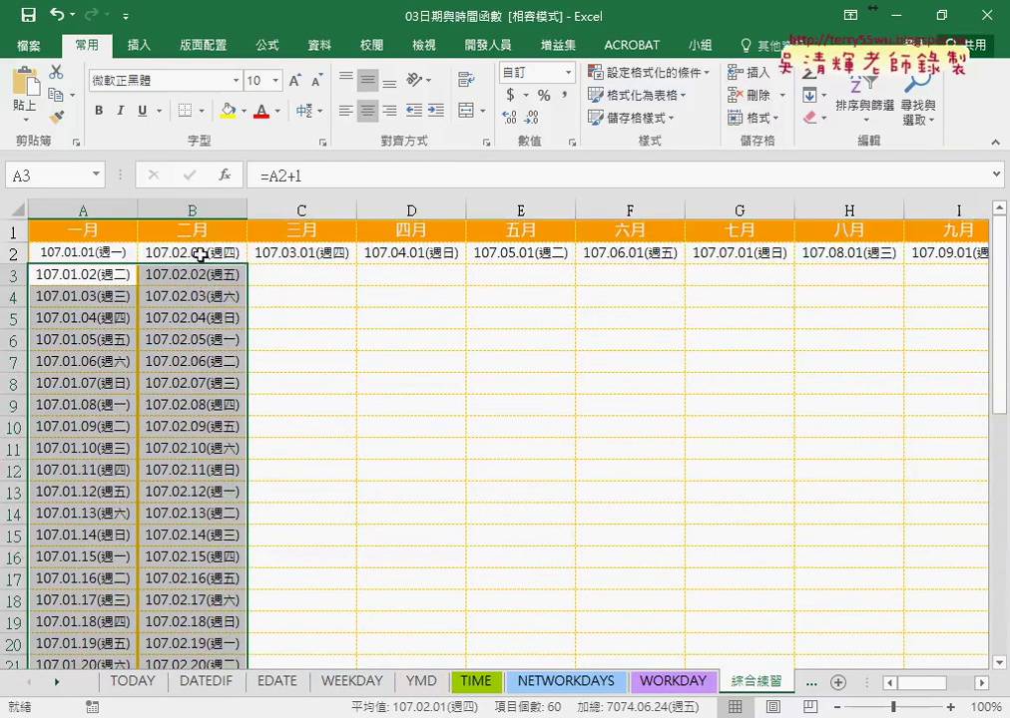
scroll(208, 352, "down", 3)
scroll(207, 352, "down", 3)
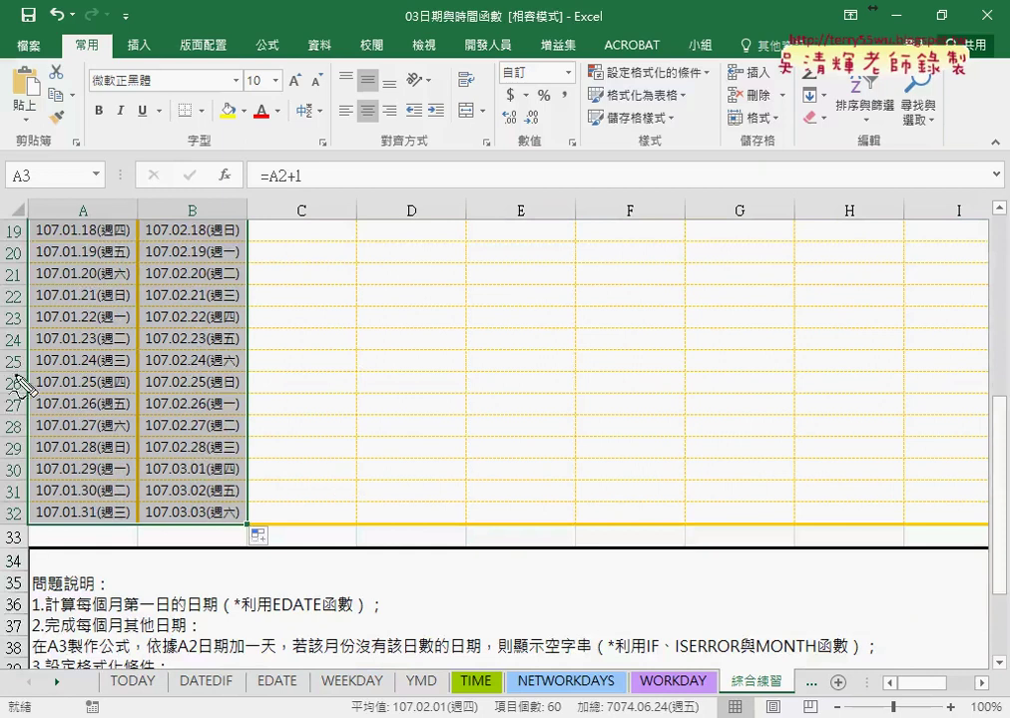
left_click_drag(137, 469, 137, 539)
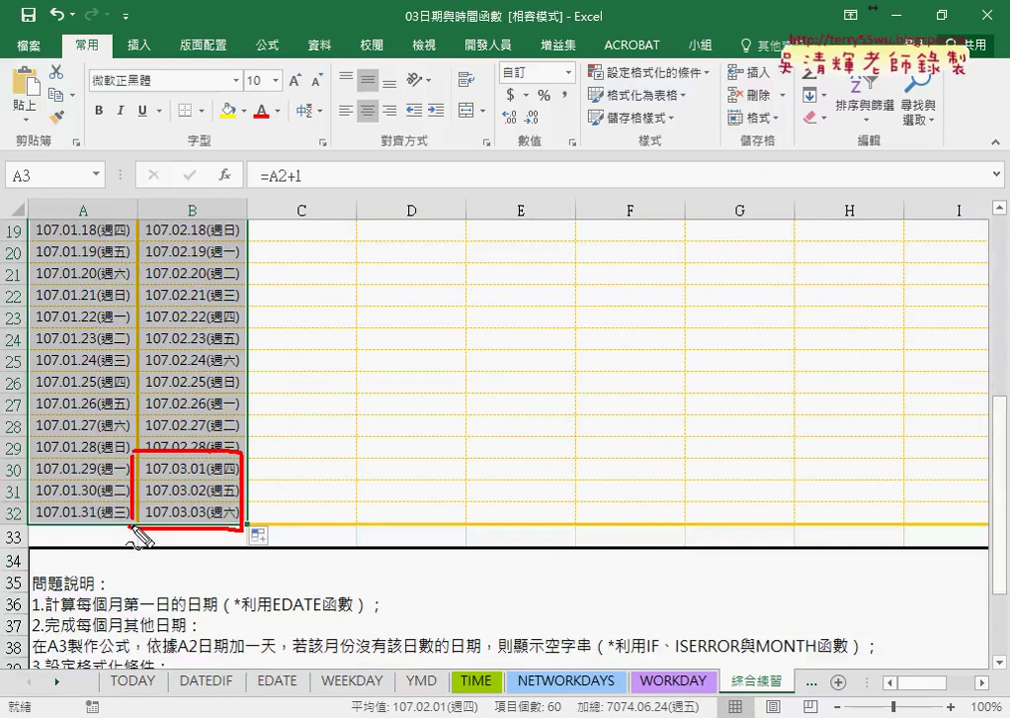
key("Escape")
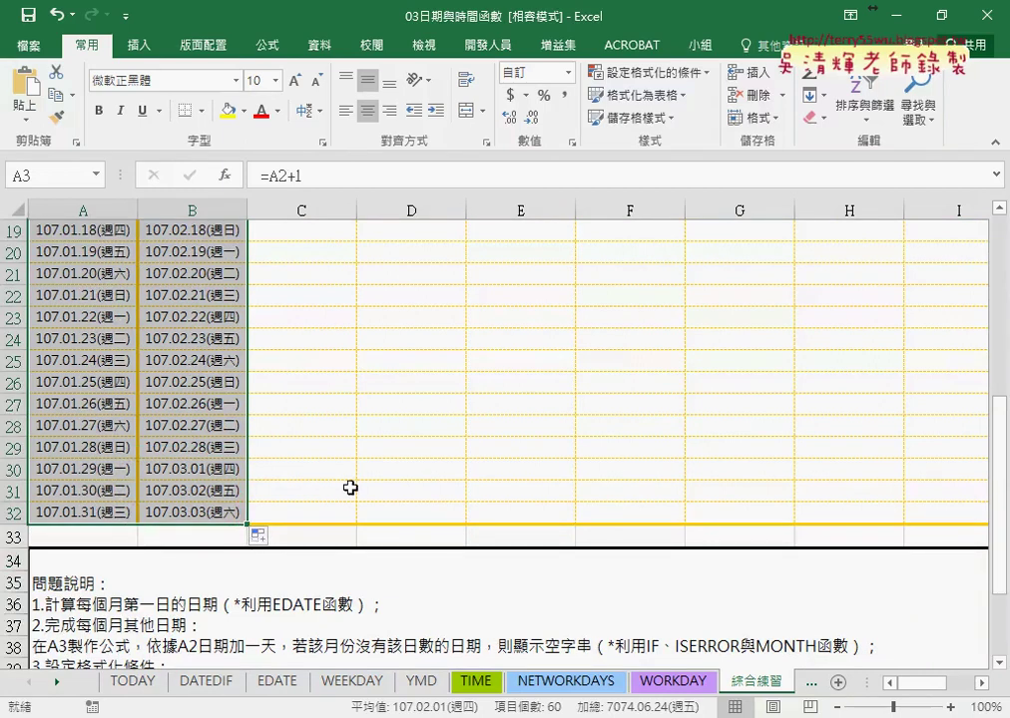
mouse_move(250, 523)
left_mouse_down()
mouse_move(1006, 526)
mouse_move(981, 519)
left_mouse_up()
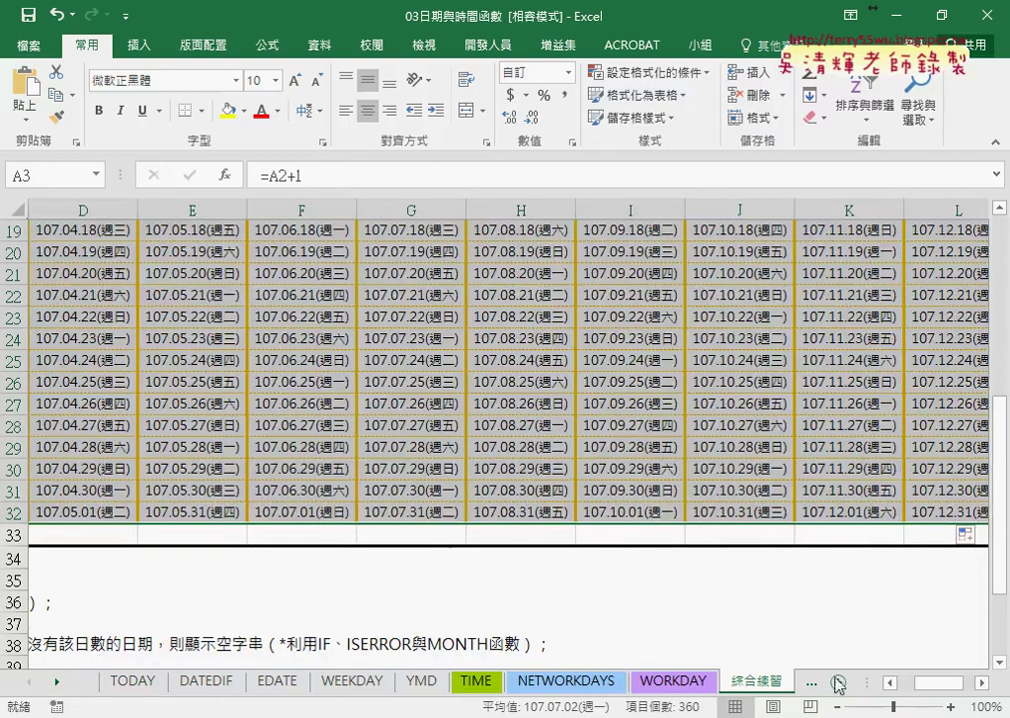
left_click_drag(940, 683, 903, 683)
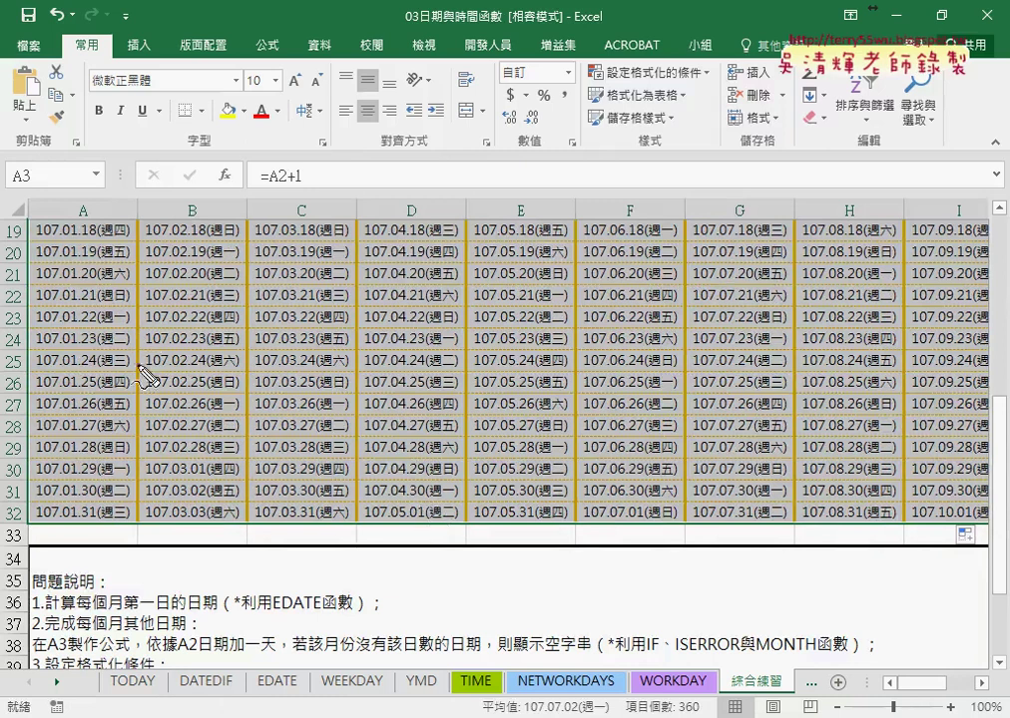
mouse_move(131, 454)
left_mouse_down()
mouse_move(130, 524)
mouse_move(240, 454)
mouse_move(244, 529)
left_mouse_up()
left_click_drag(120, 529, 244, 529)
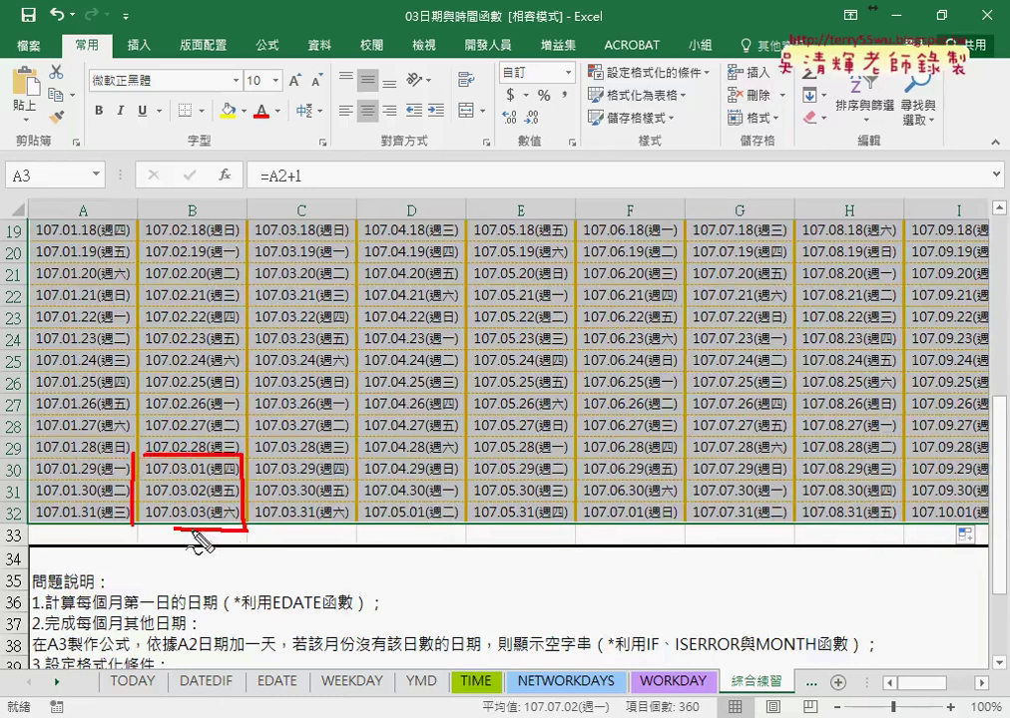
mouse_move(354, 499)
left_mouse_down()
mouse_move(354, 524)
mouse_move(461, 515)
mouse_move(461, 493)
left_mouse_up()
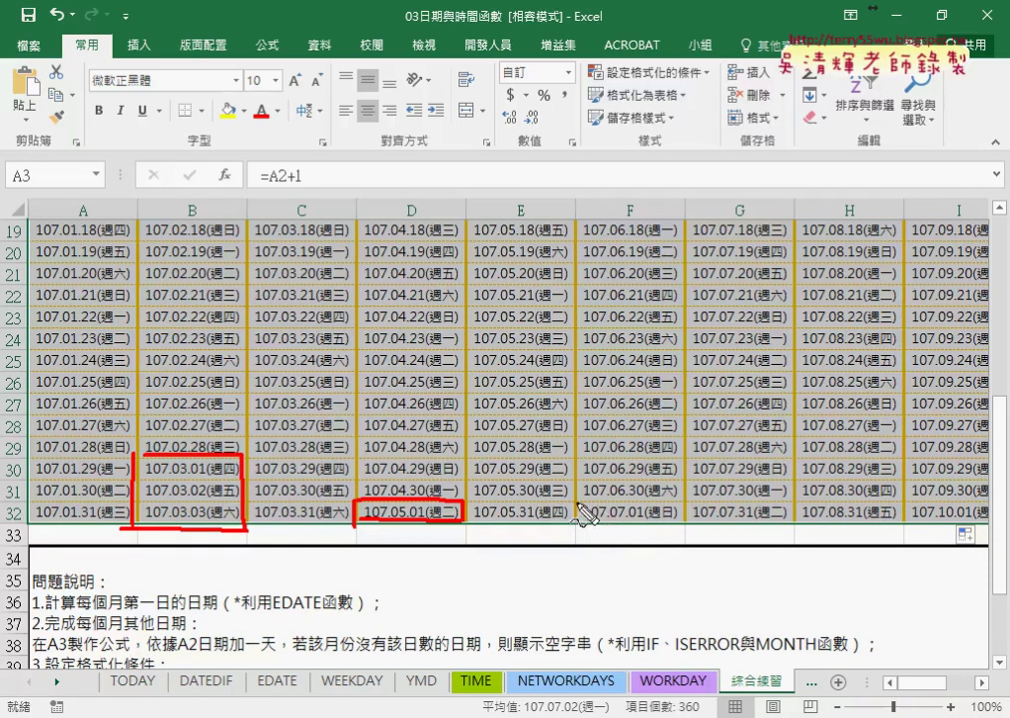
left_click_drag(579, 504, 583, 521)
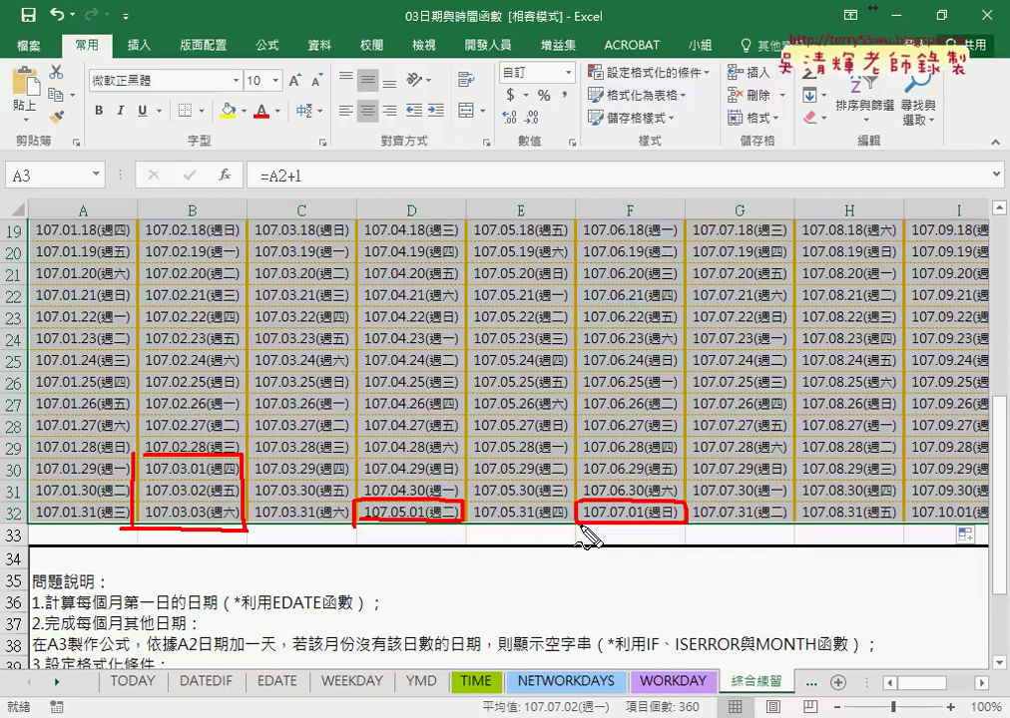
key("Escape")
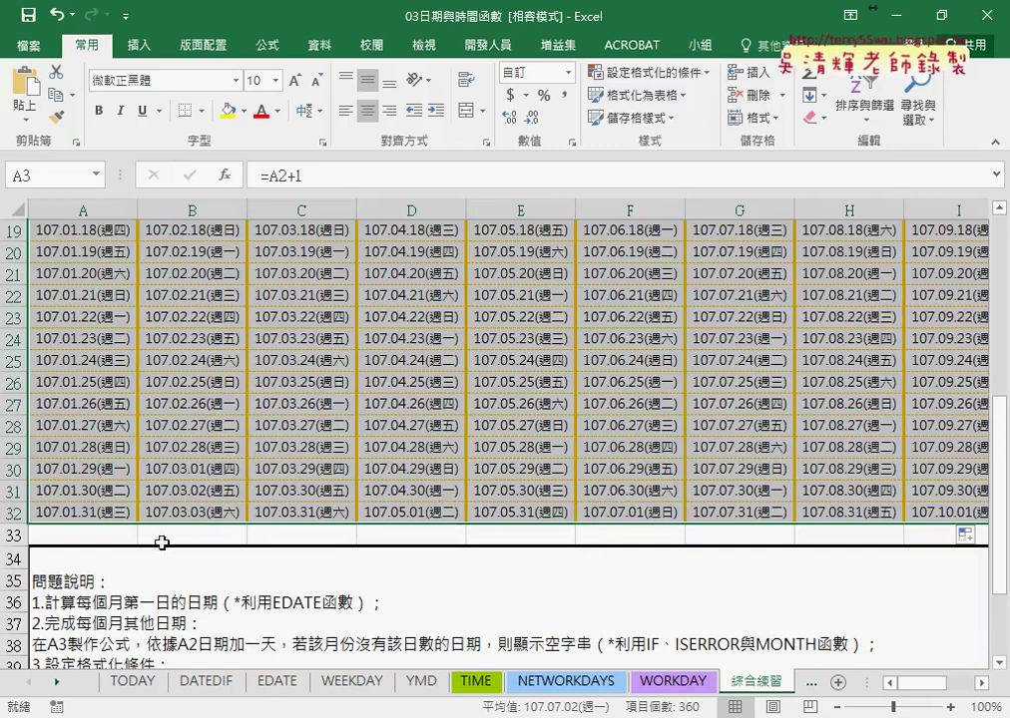
- Inspect the formulas in B29 and B30, then select A3 at the top of the sheet
left_click(192, 450)
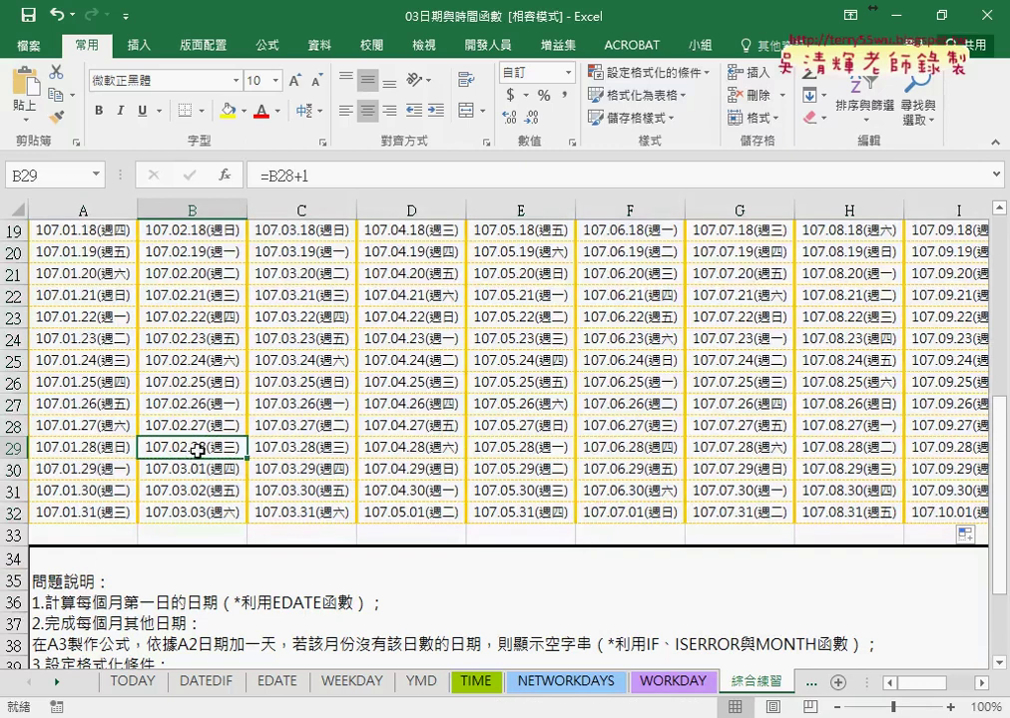
left_click(199, 470)
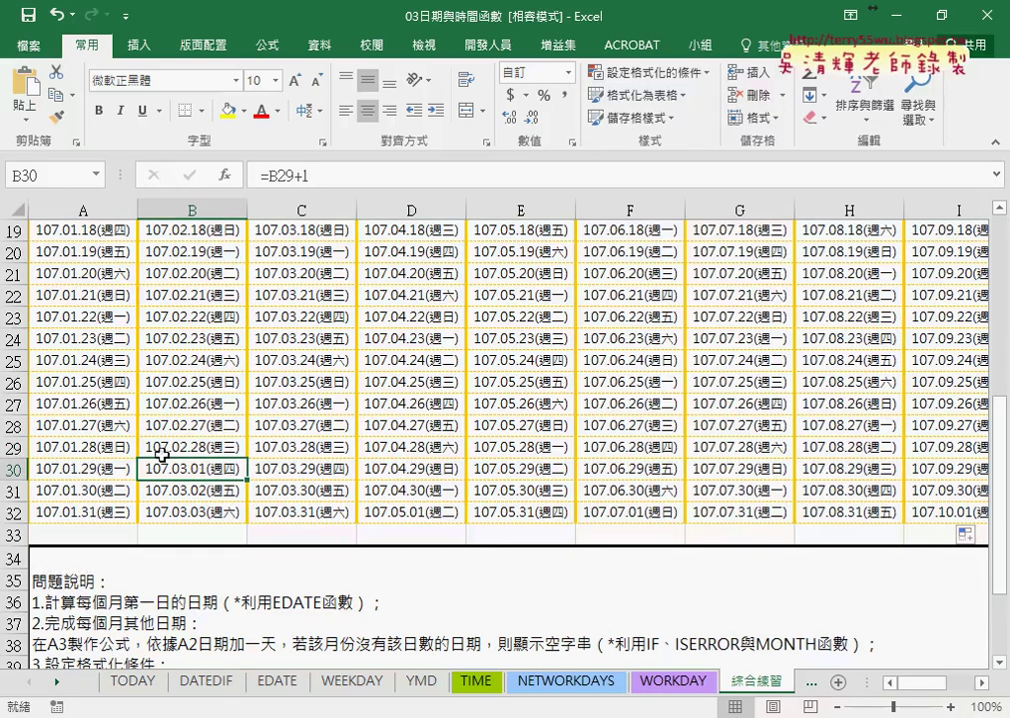
scroll(145, 423, "up", 5)
scroll(108, 292, "up", 1)
left_click(101, 275)
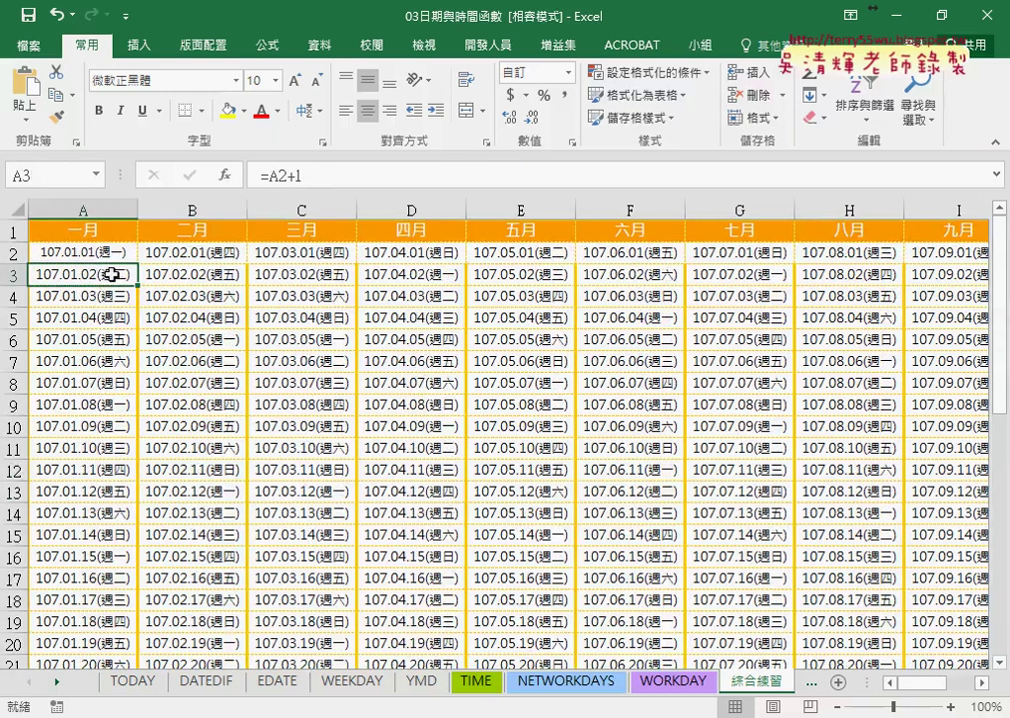
- Insert the IF function from the Logical category into A3's formula
left_click(227, 180)
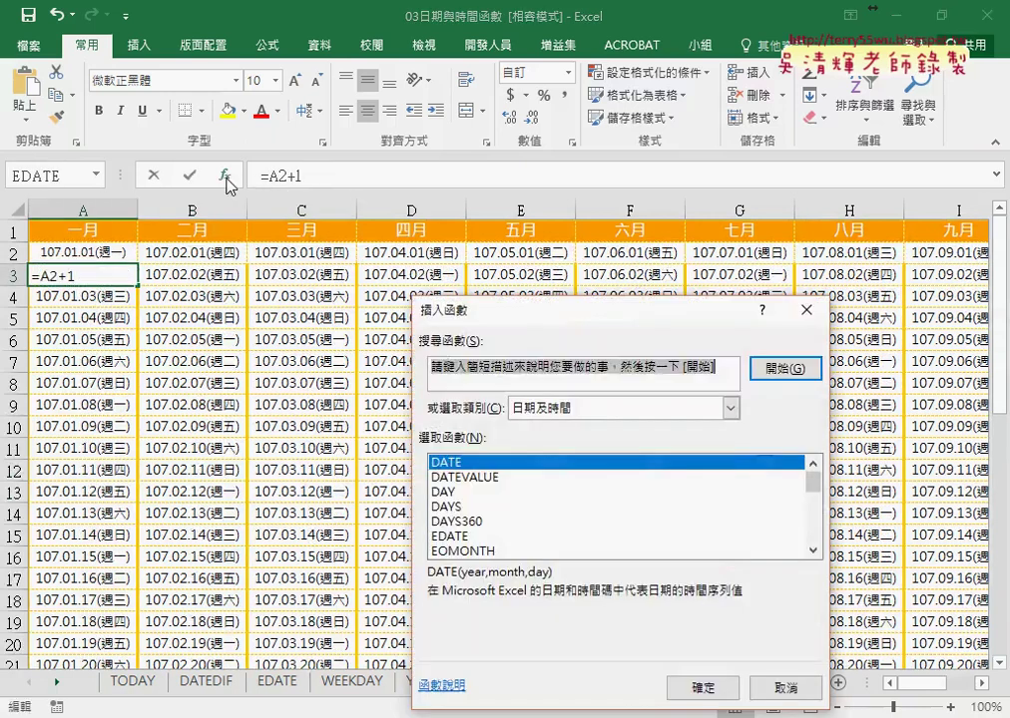
left_click(732, 408)
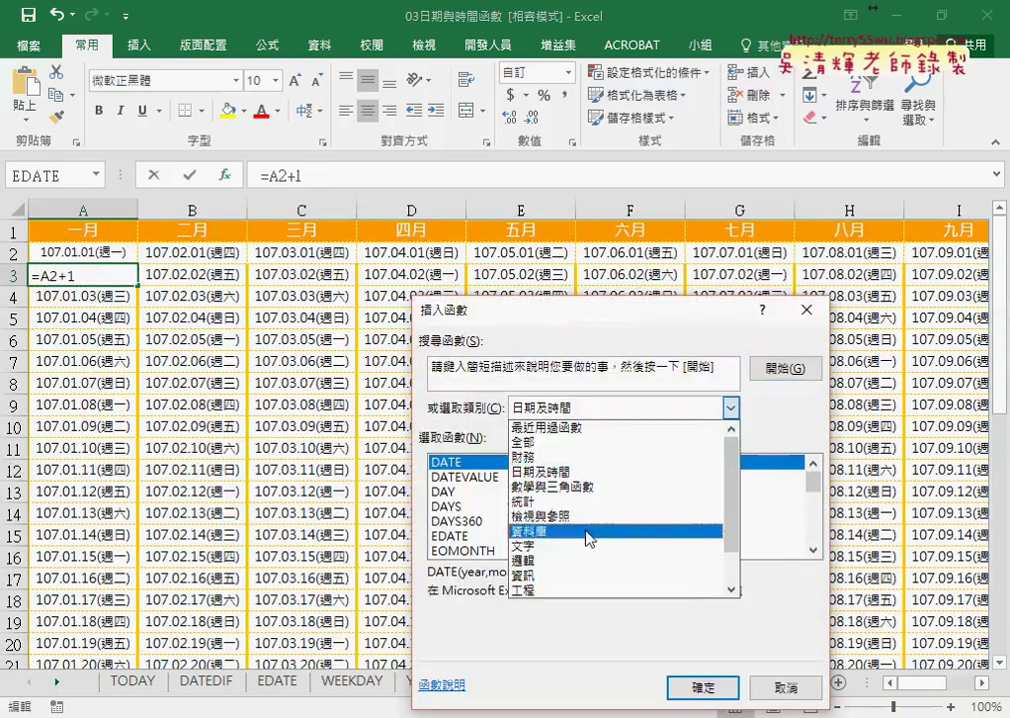
left_click(584, 561)
double_click(438, 492)
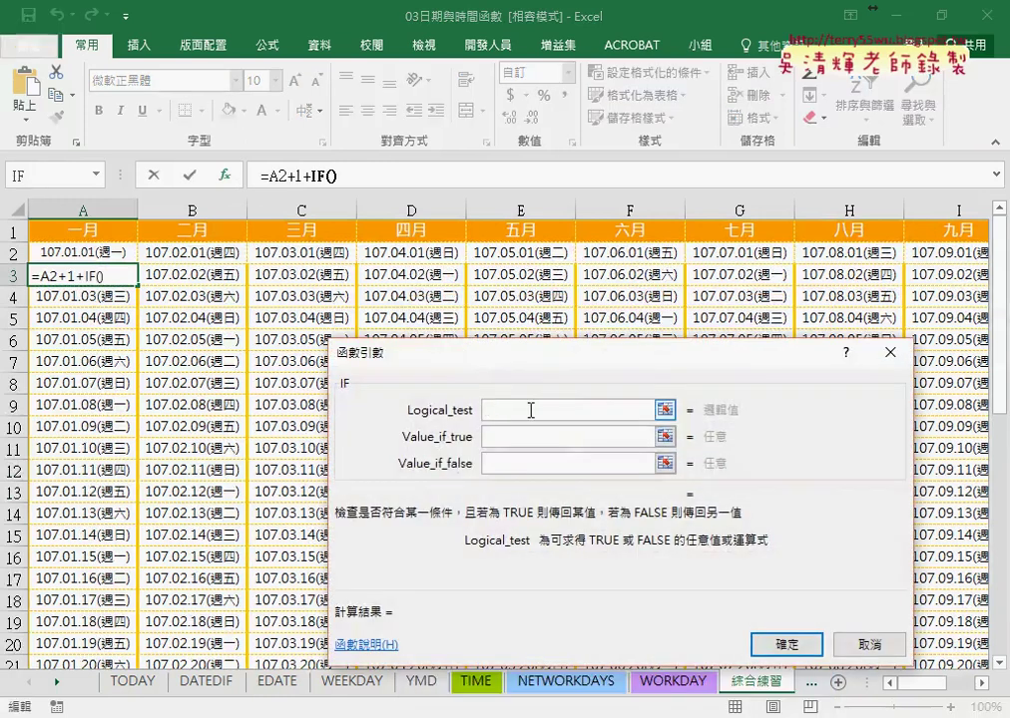
- Enter month(A2)<>month(A2+1) as the IF logical test
type("mont")
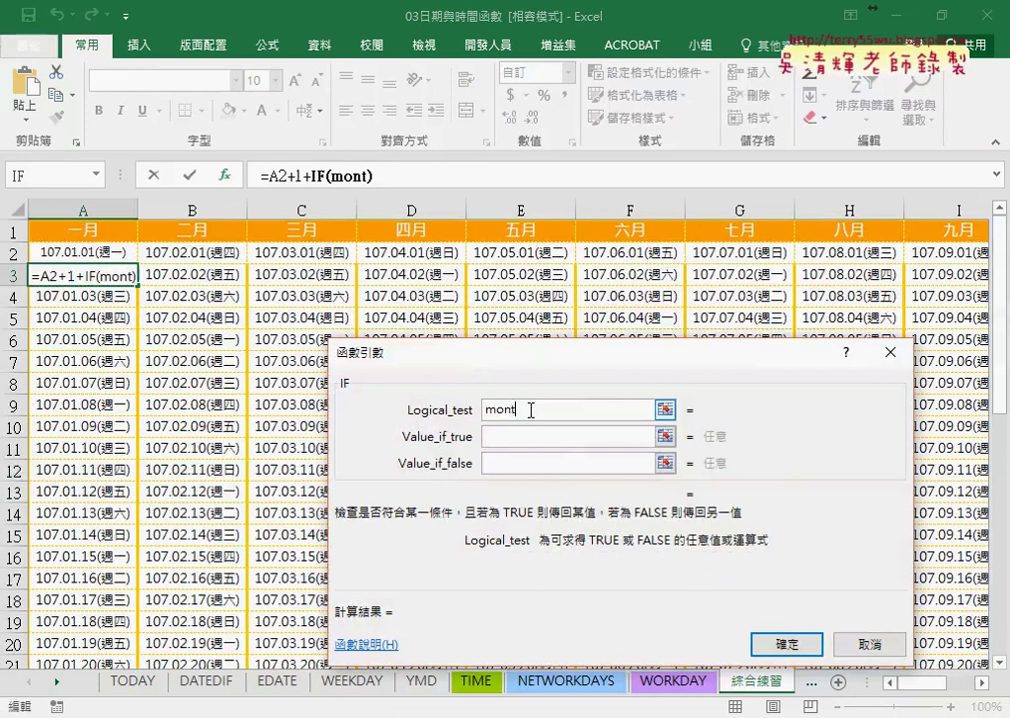
type("h(")
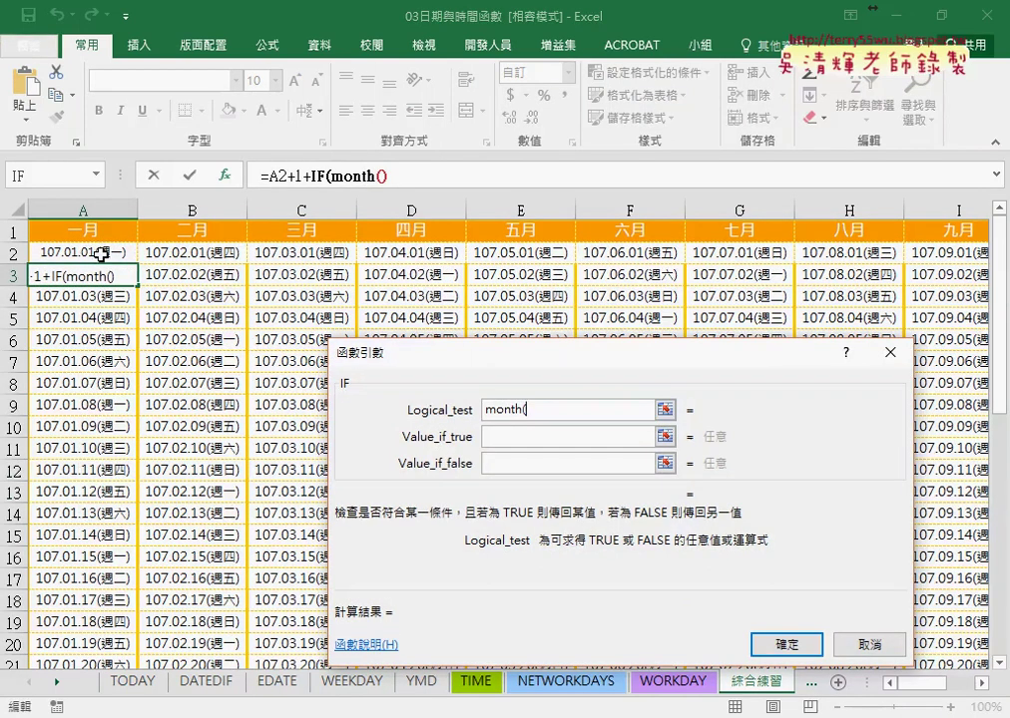
type("A2)")
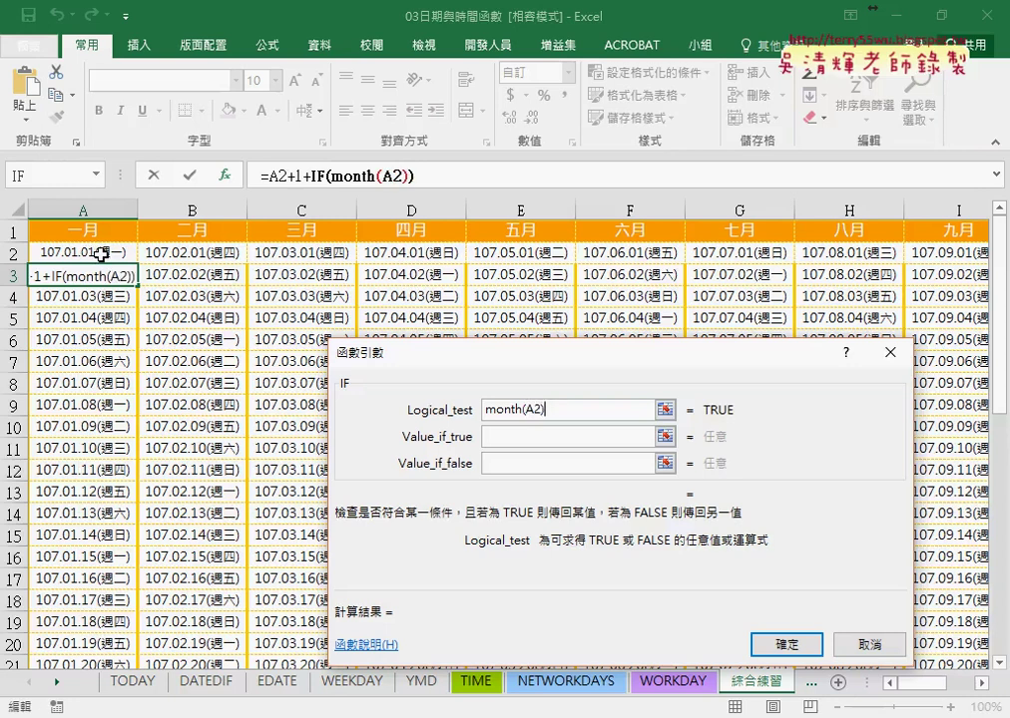
key("shift+Home")
key("ctrl+c")
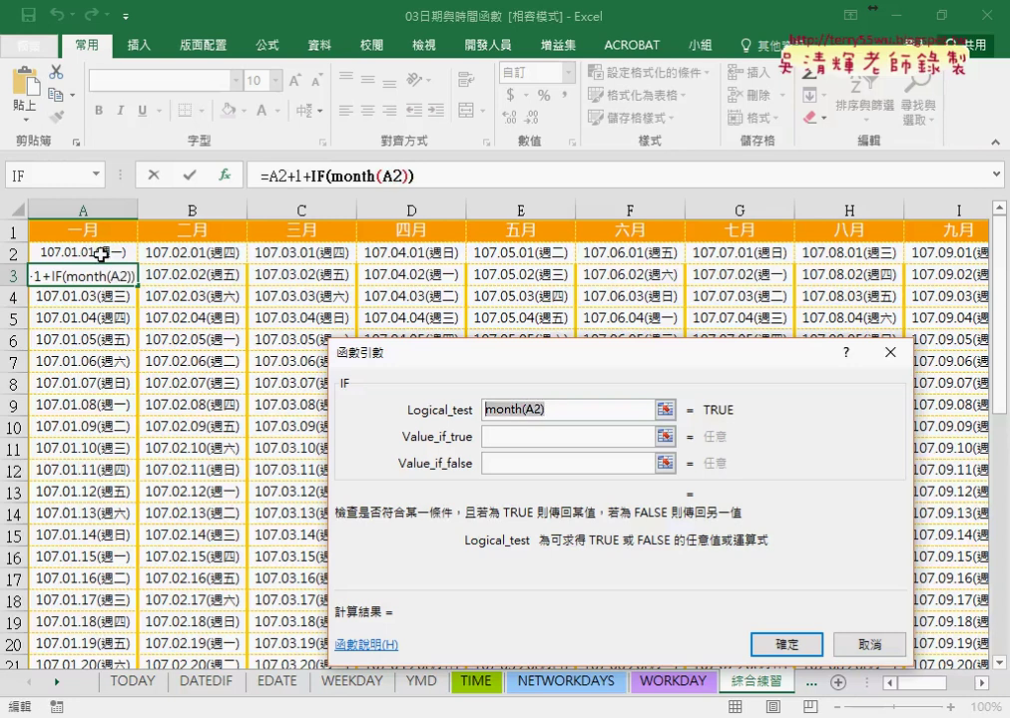
key("Right")
key("End")
type("<>")
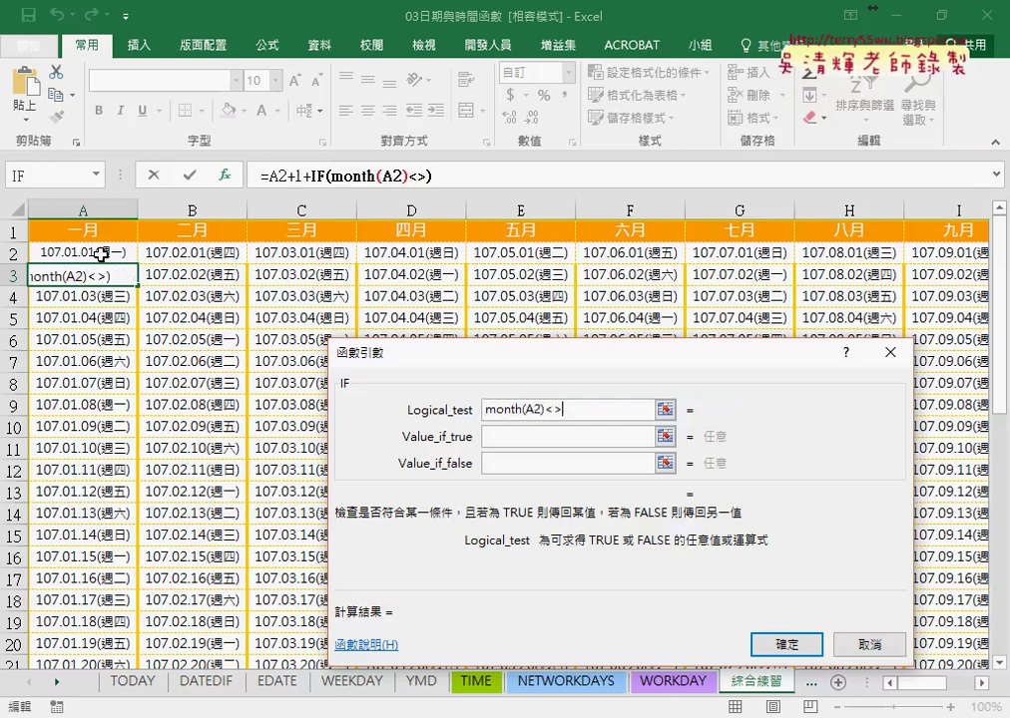
key("ctrl+v")
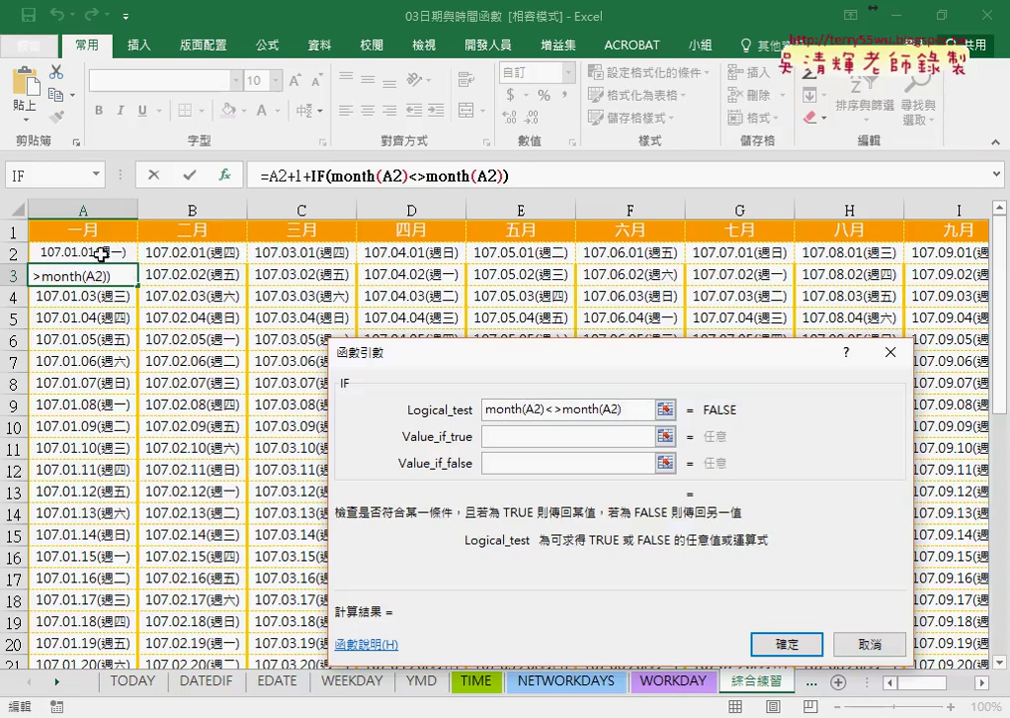
key("Left")
type("+1")
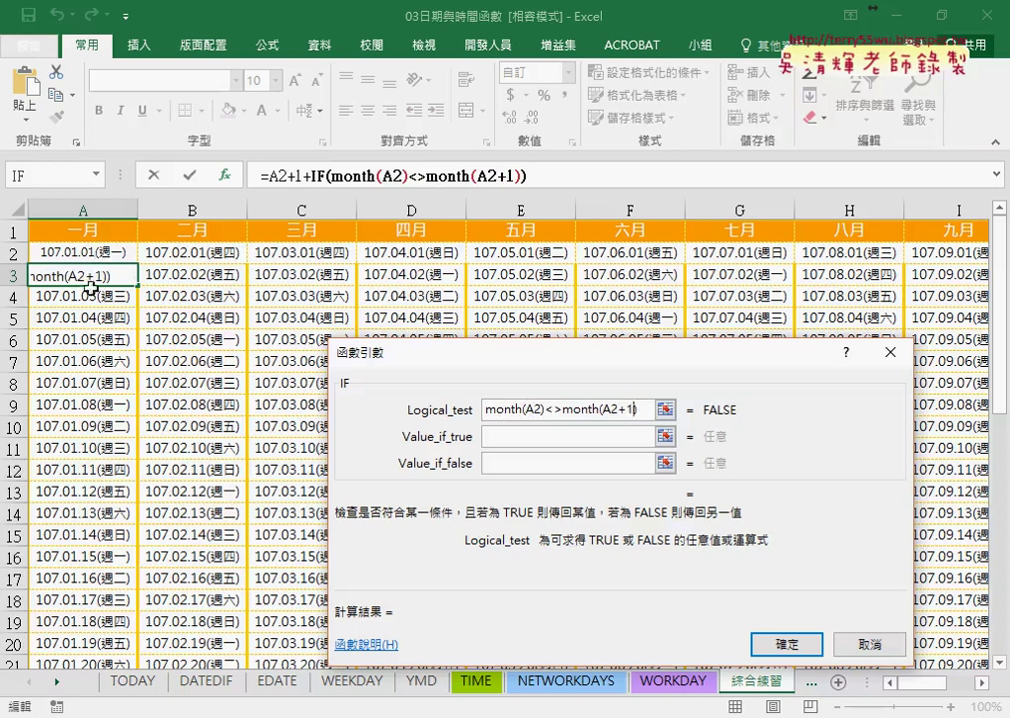
- Set the IF to return "" when true and A2+1 when false
left_click(507, 434)
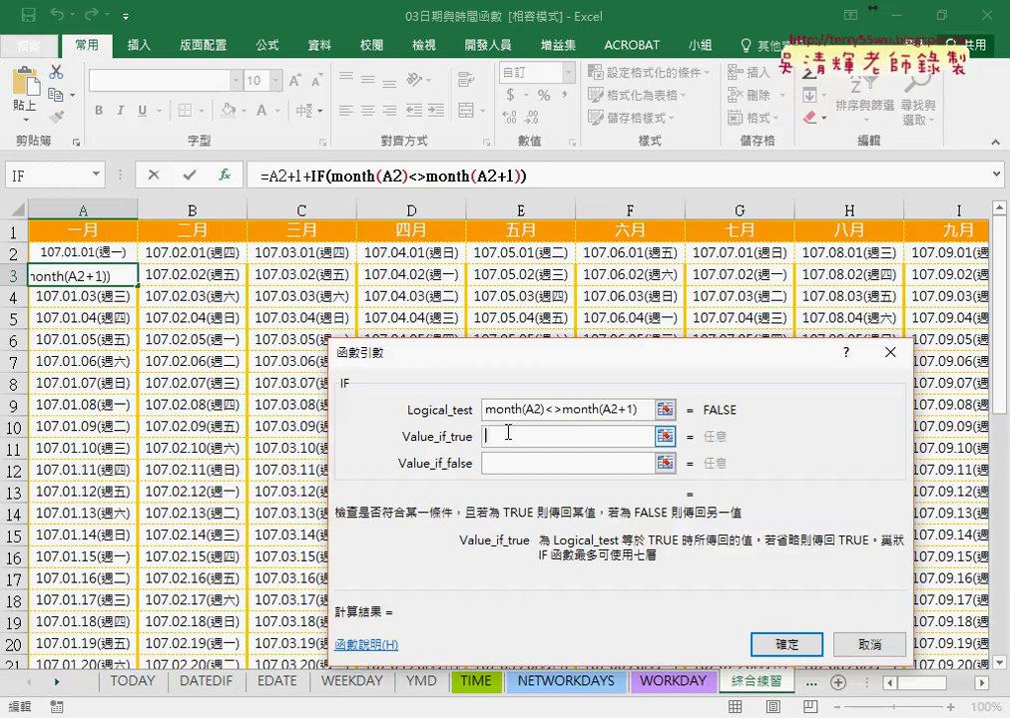
type("\"\"")
key("Tab")
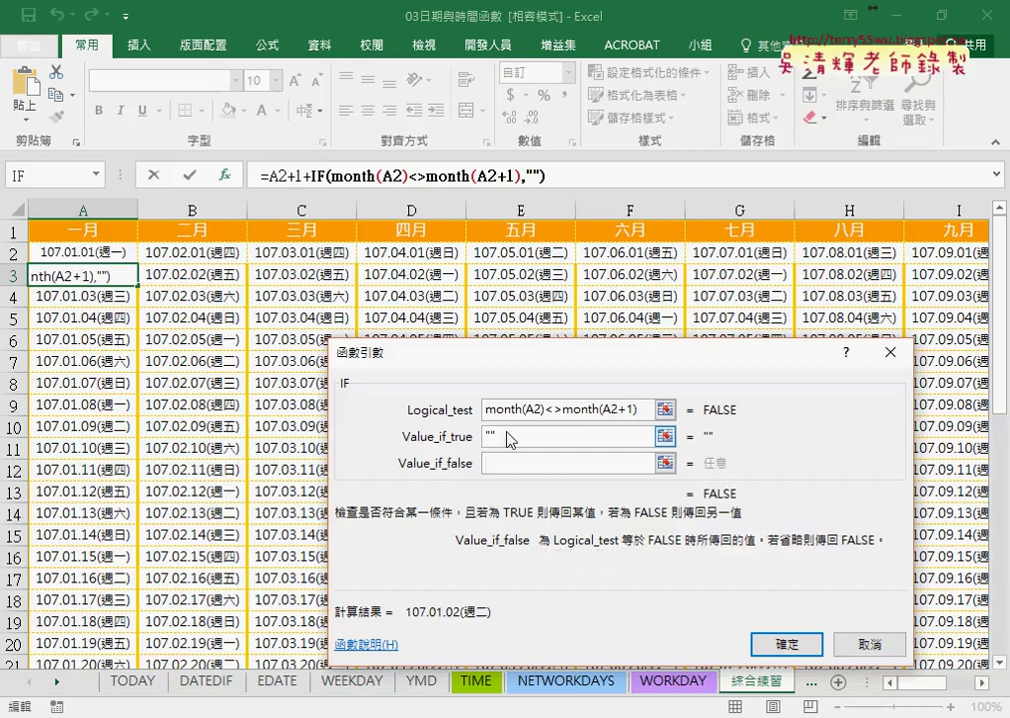
type("A2+1")
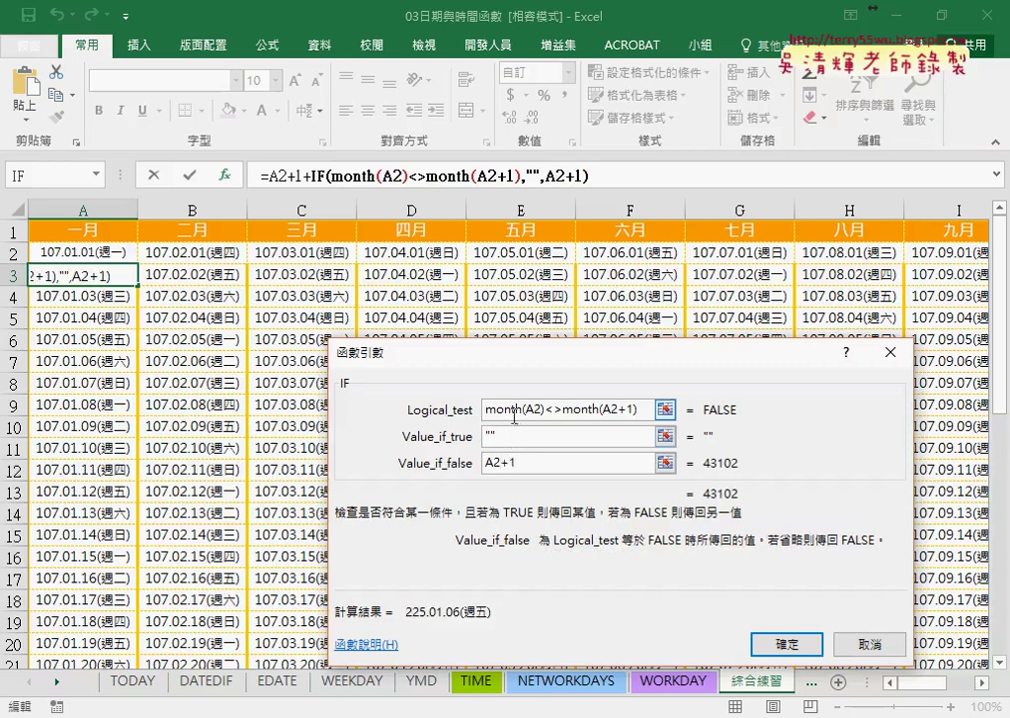
- Try = in place of <> in the logical test, then restore <>
mouse_move(643, 410)
left_mouse_down()
mouse_move(488, 410)
mouse_move(477, 437)
mouse_move(483, 463)
left_mouse_up()
left_click_drag(544, 410, 563, 411)
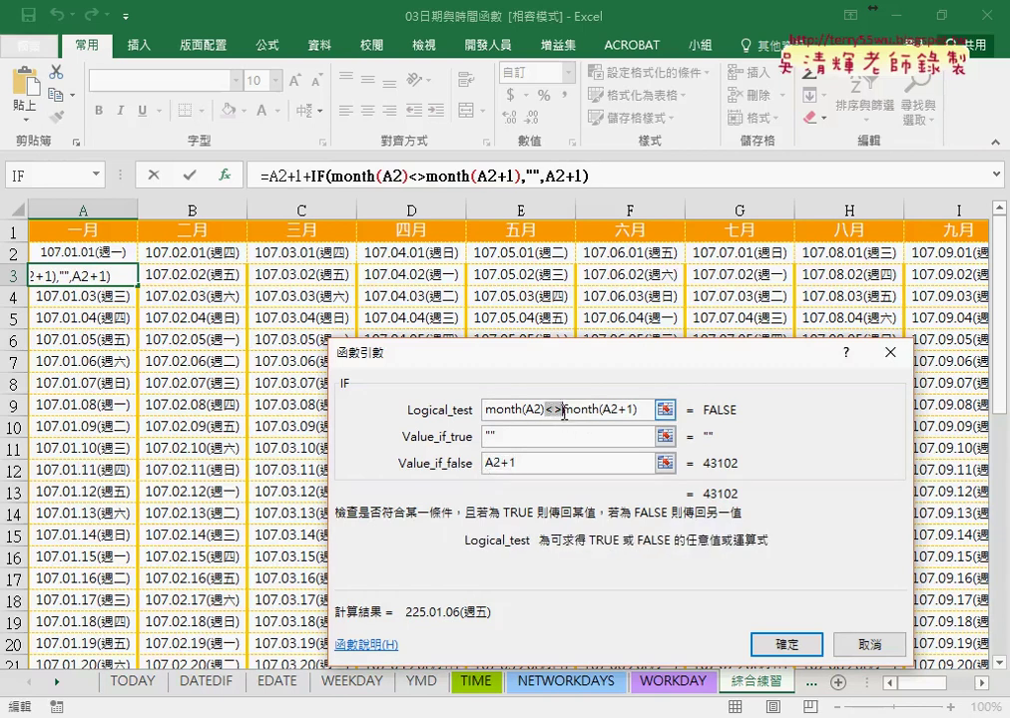
type("=")
mouse_move(519, 436)
left_mouse_down()
mouse_move(484, 440)
mouse_move(485, 463)
left_mouse_up()
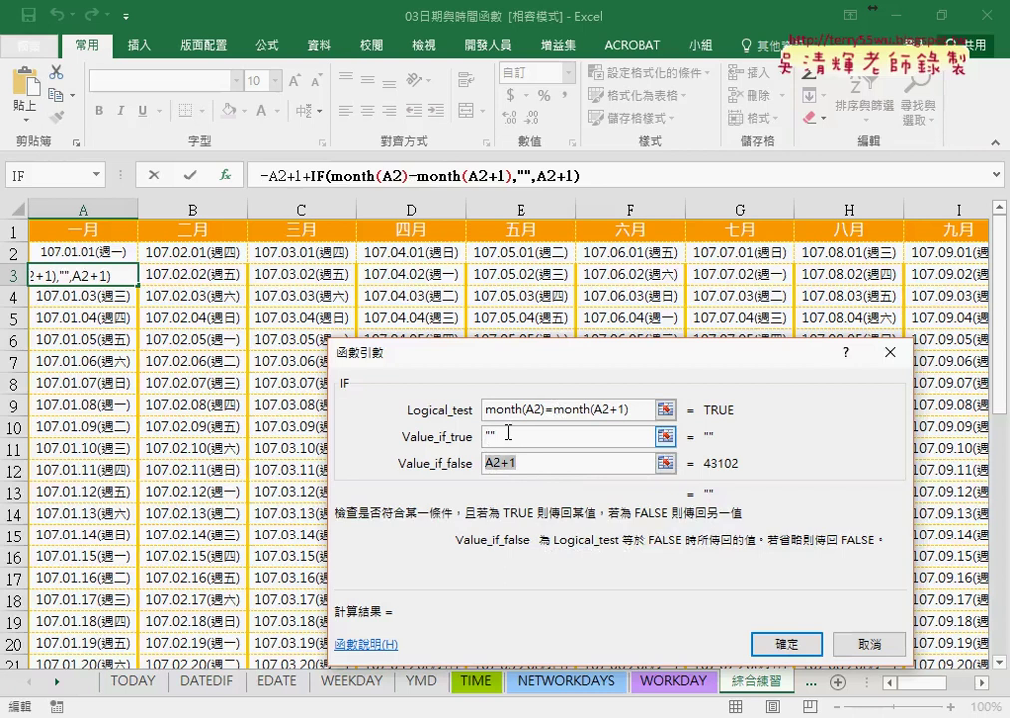
left_click_drag(547, 410, 553, 411)
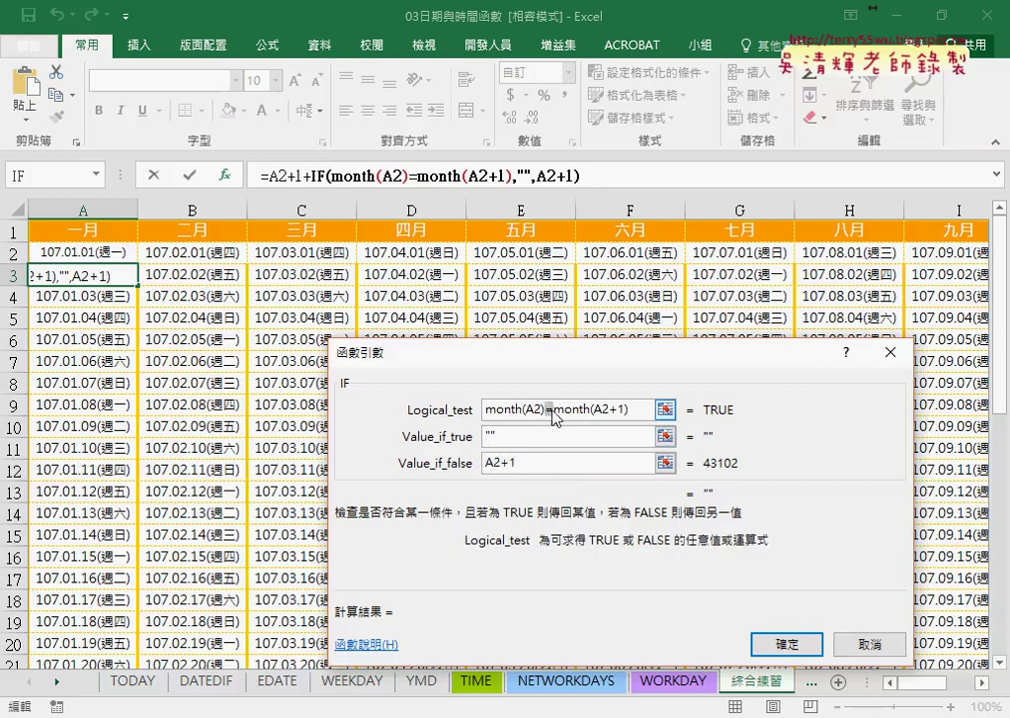
type("<")
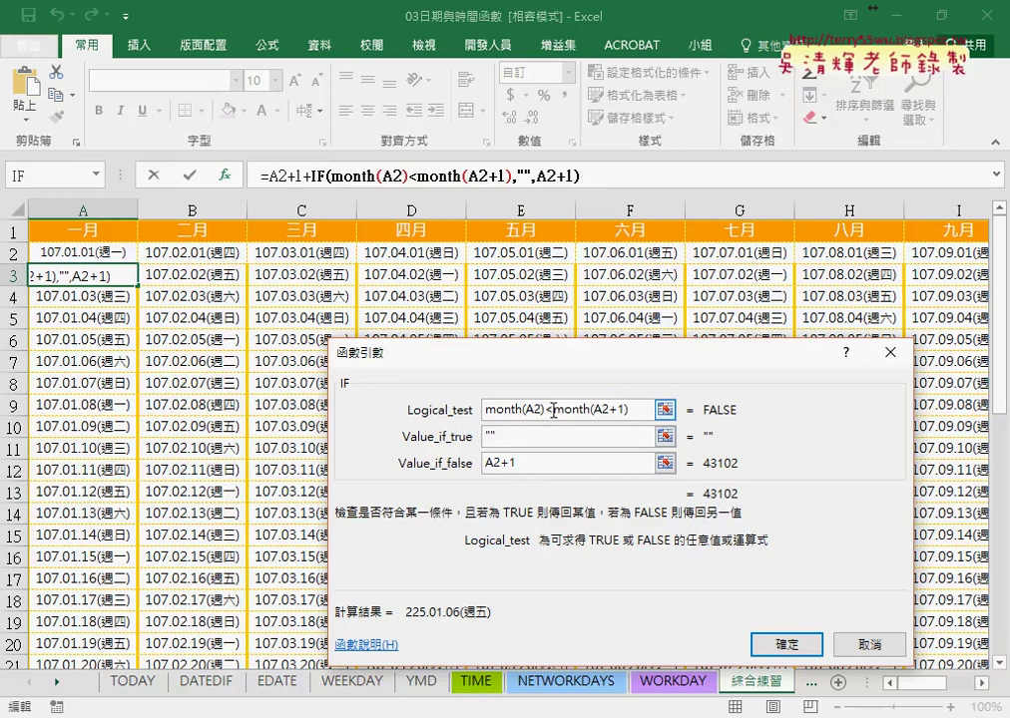
type(">")
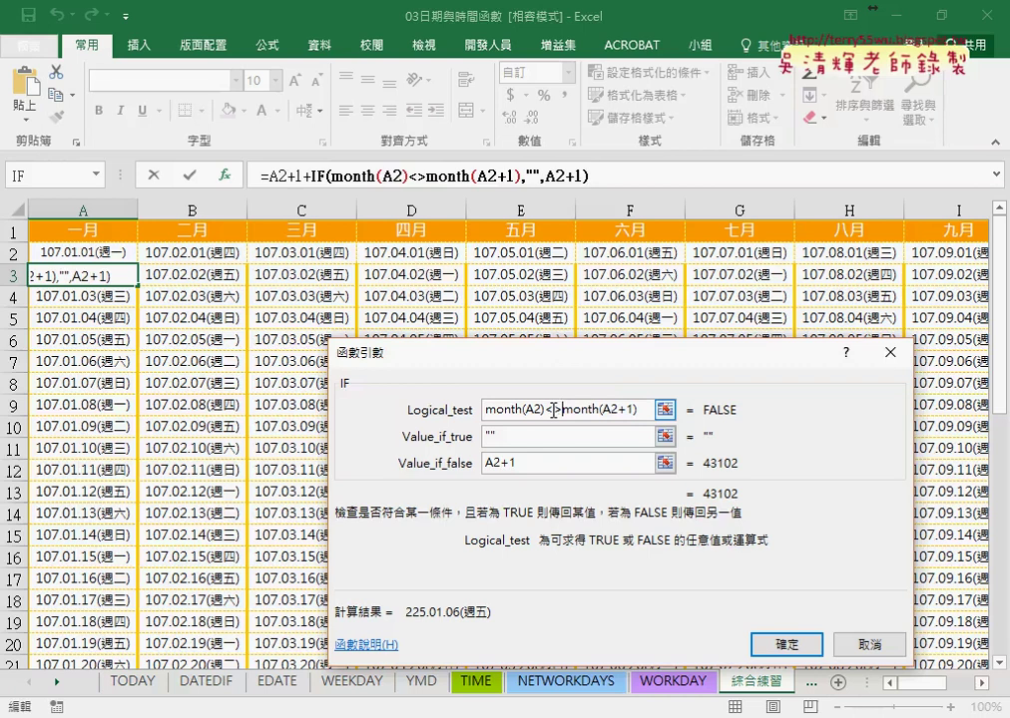
- Try >< as the operator, restore <>, and commit the IF formula to A3
key("BackSpace")
key("BackSpace")
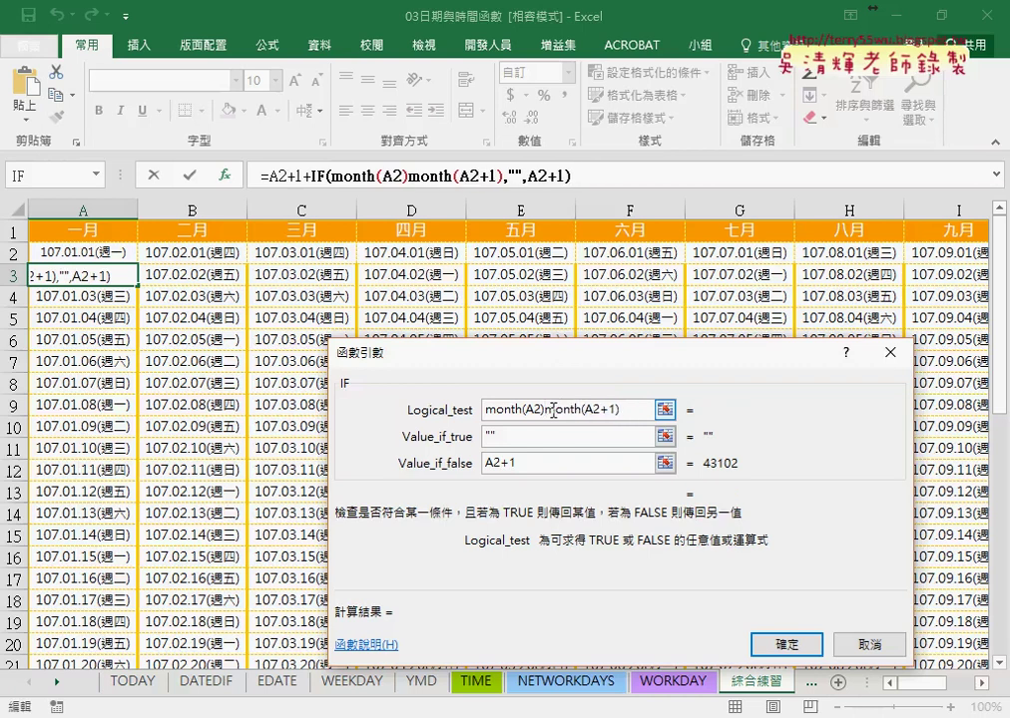
type("><")
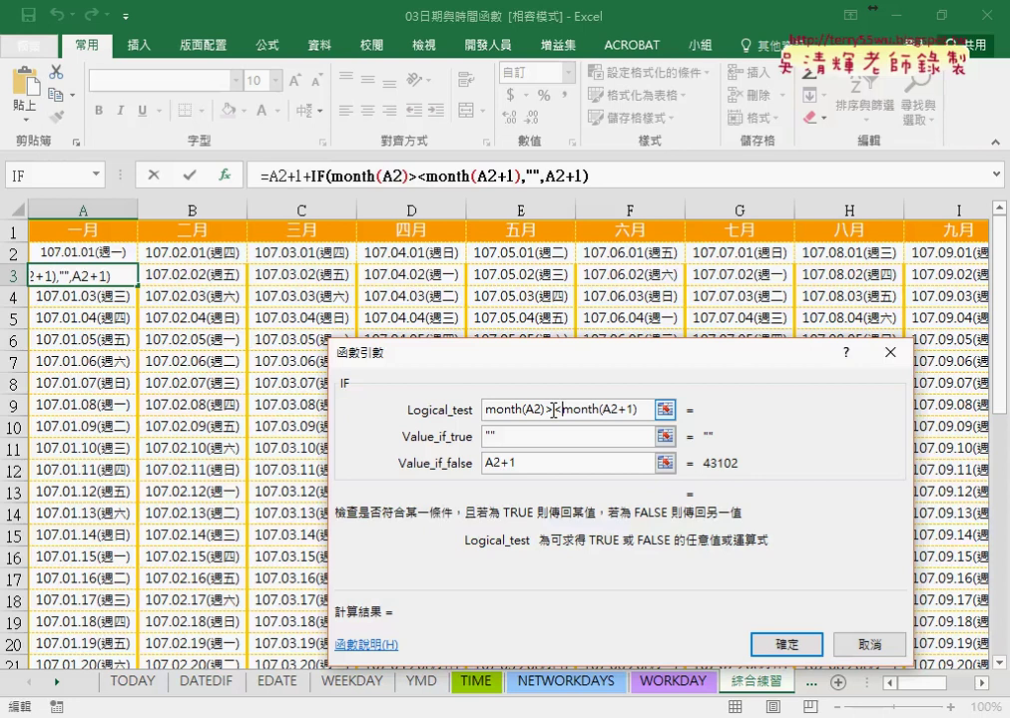
key("Delete")
key("BackSpace")
key("BackSpace")
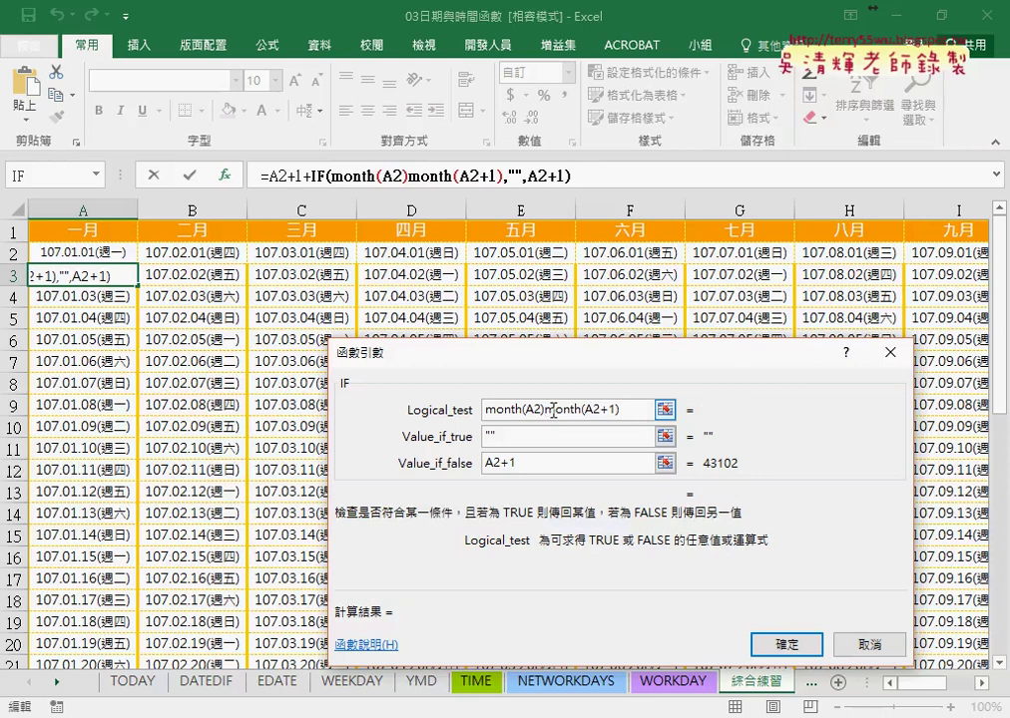
type(")<>")
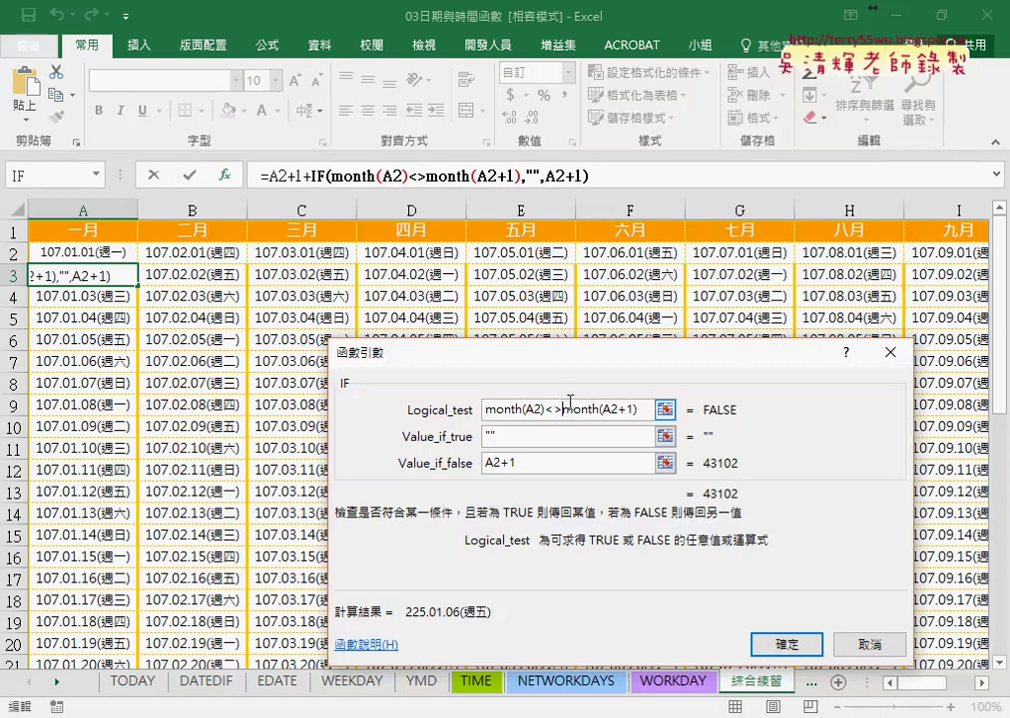
left_click(786, 644)
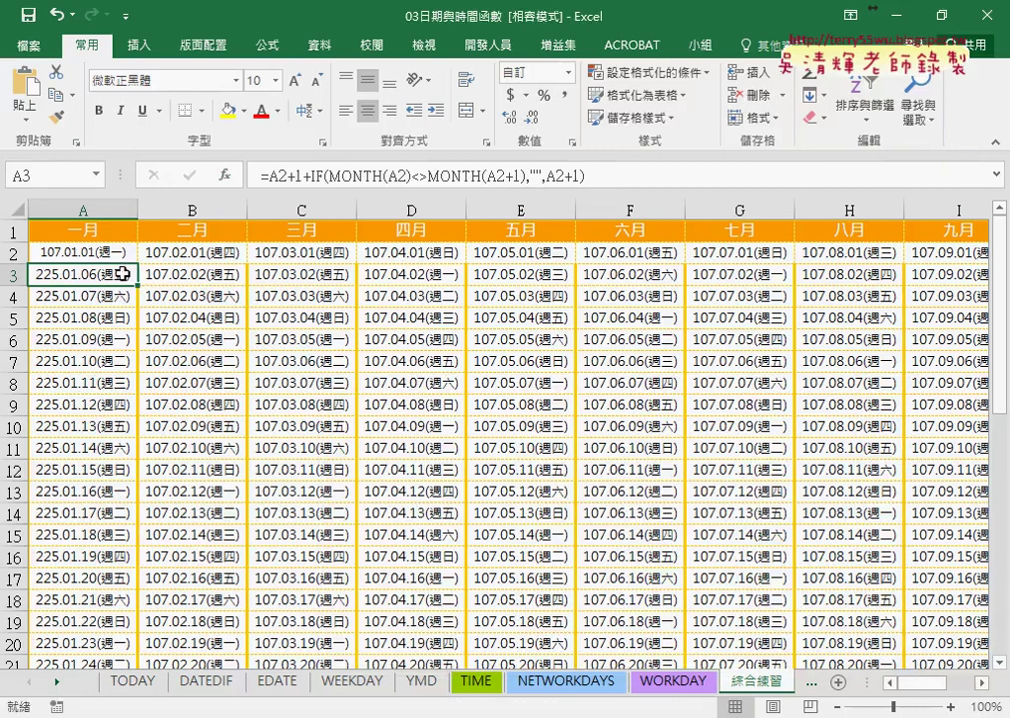
- Trim A3 to =IF(MONTH(A2)<>MONTH(A2+1),"",A2+1), fill it to A32, and copy into column B
left_click_drag(269, 176, 310, 175)
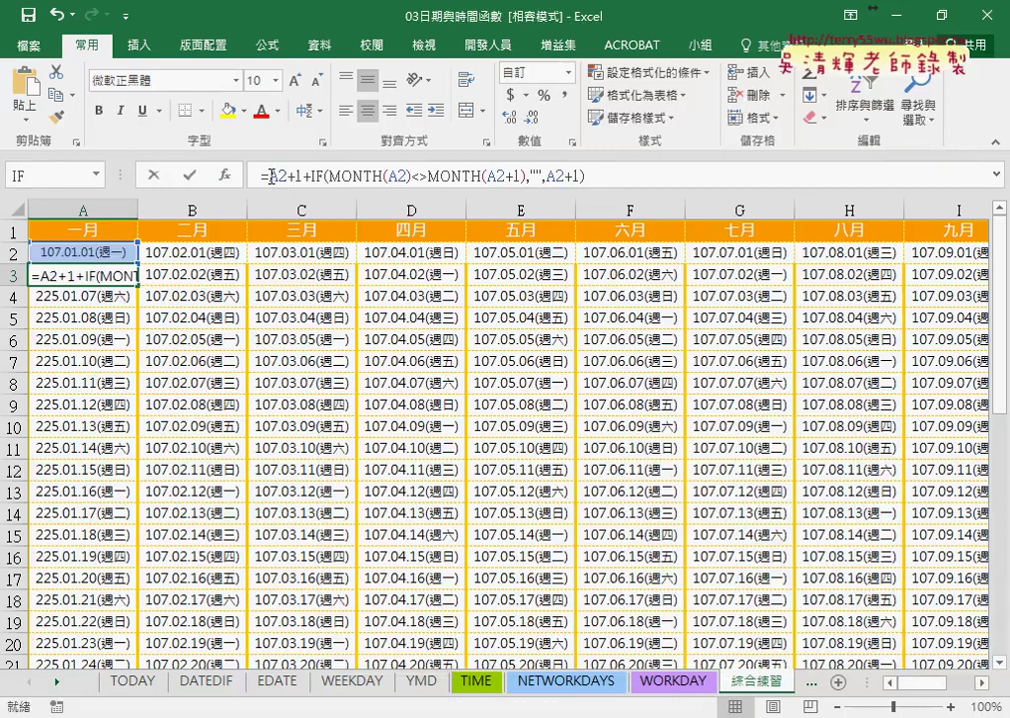
key("Delete")
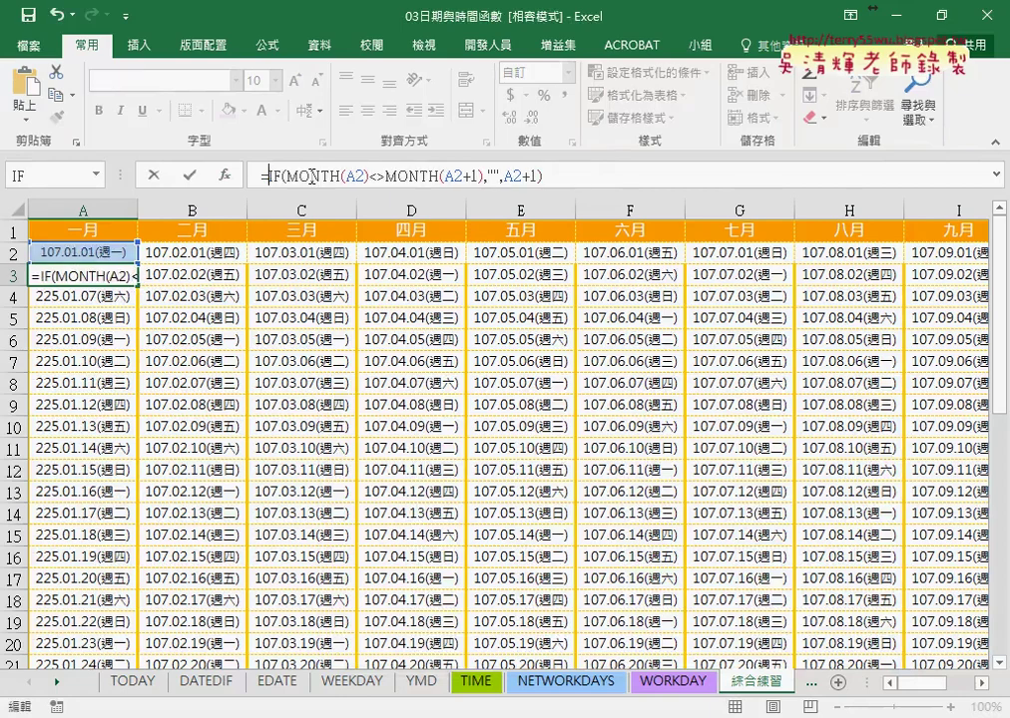
left_click(190, 176)
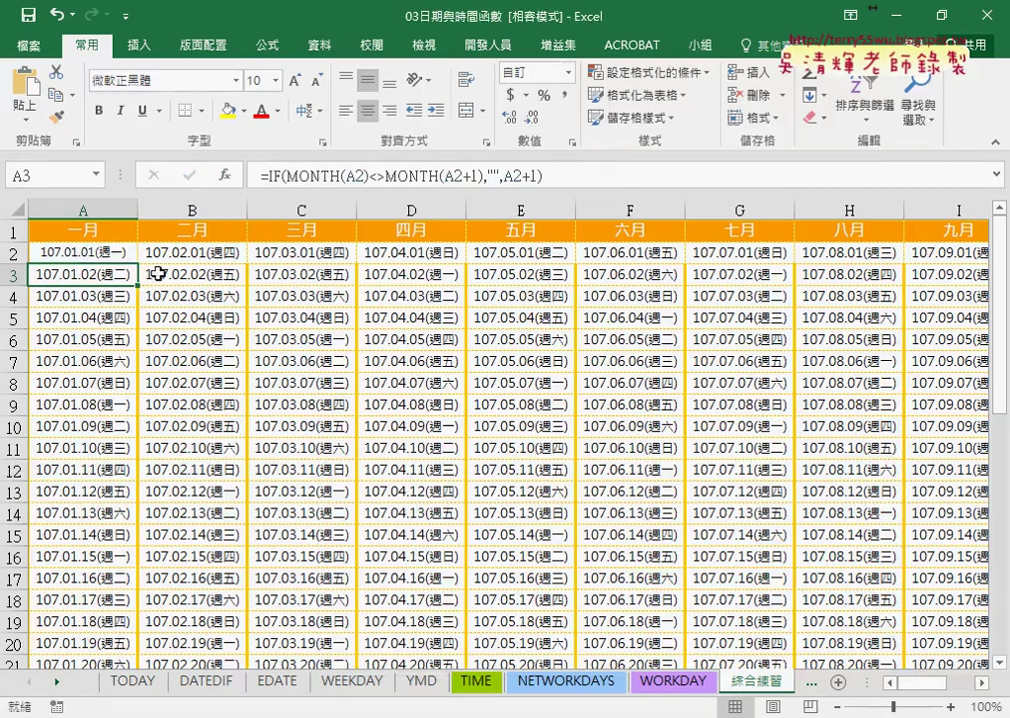
left_click_drag(135, 287, 136, 625)
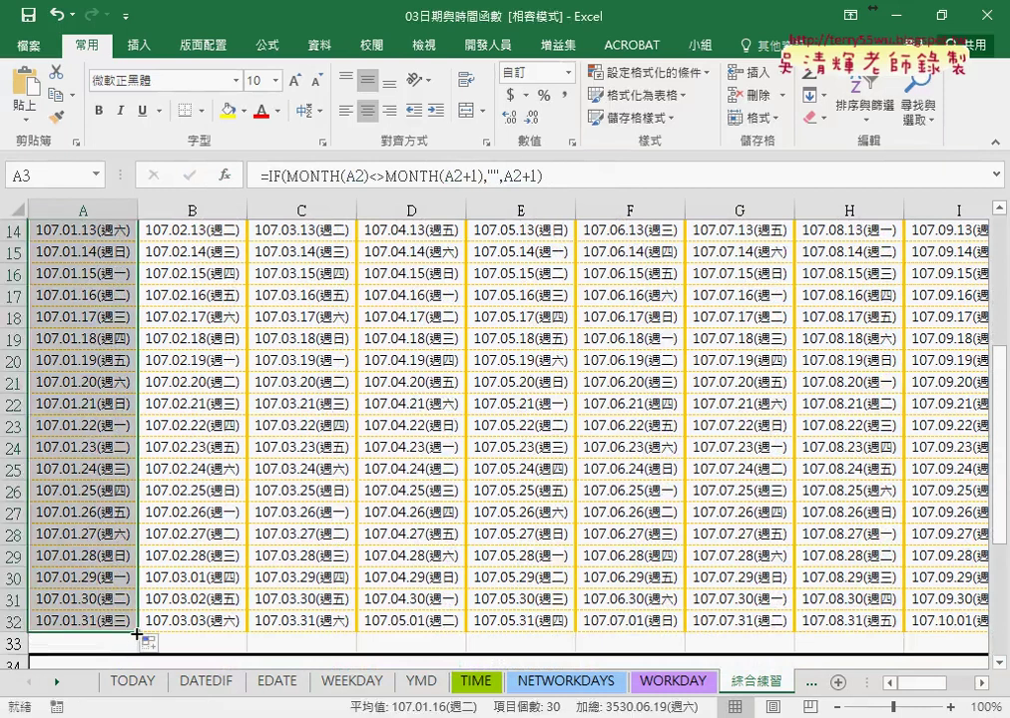
left_click_drag(137, 631, 228, 634)
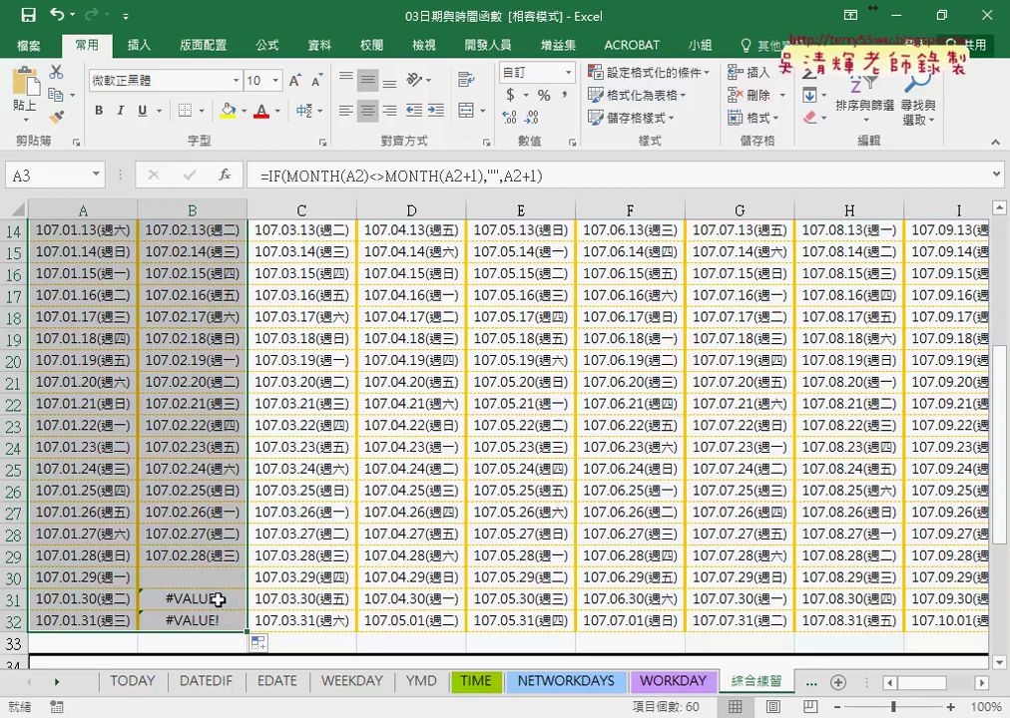
left_click(216, 599)
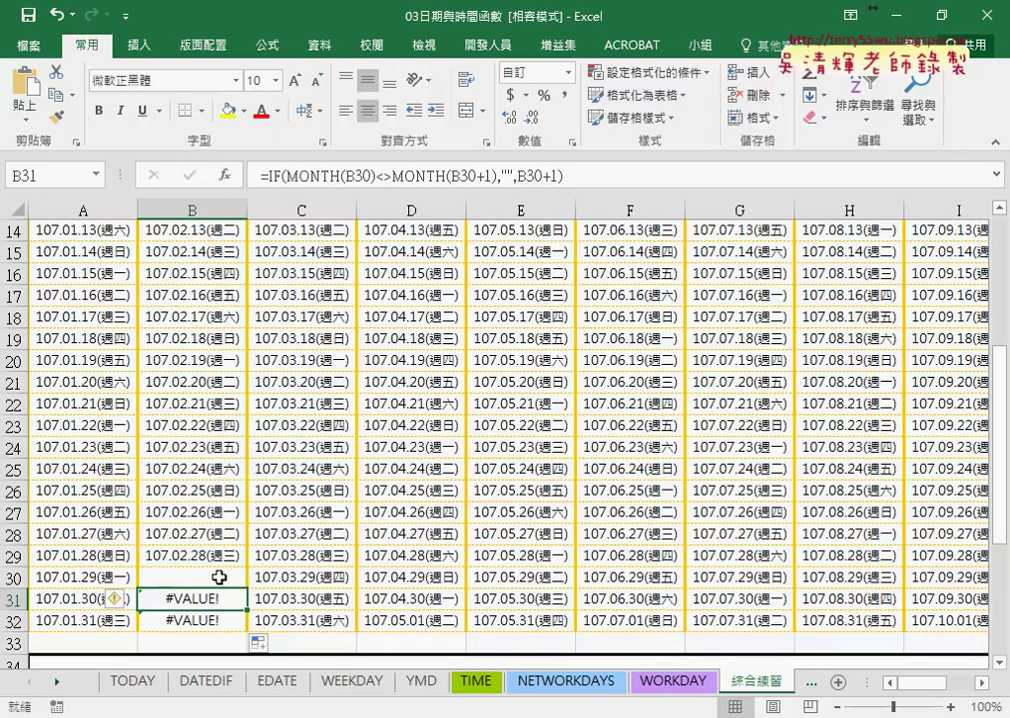
left_click_drag(205, 568, 190, 568)
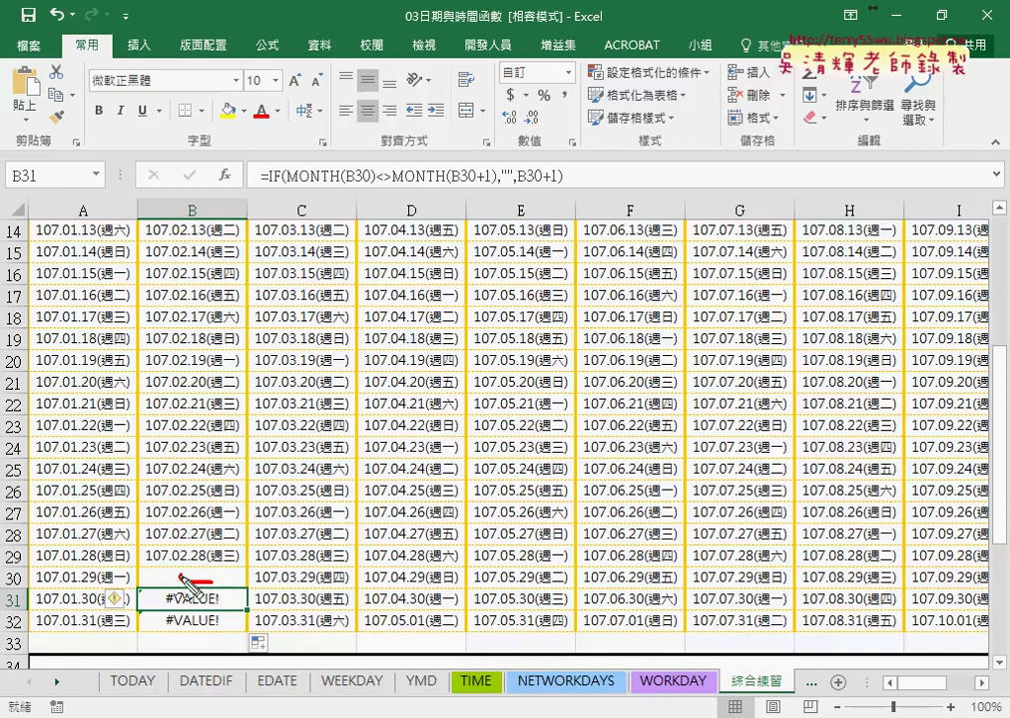
left_click_drag(290, 187, 373, 189)
mouse_move(311, 319)
left_mouse_down()
mouse_move(370, 160)
mouse_move(366, 182)
left_mouse_up()
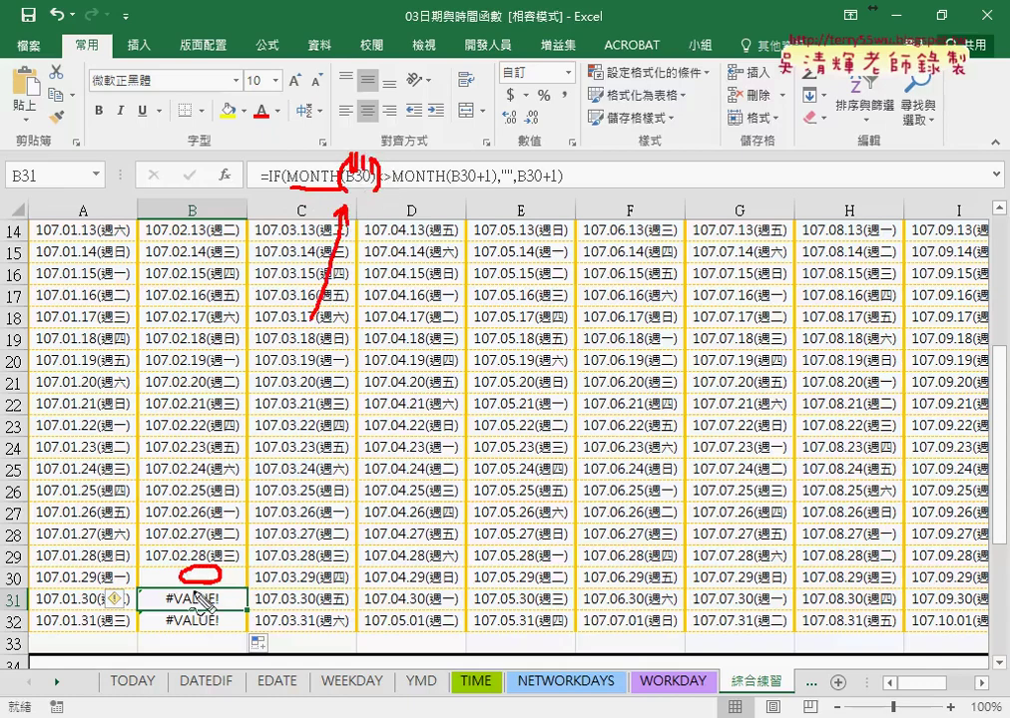
left_click_drag(186, 605, 215, 605)
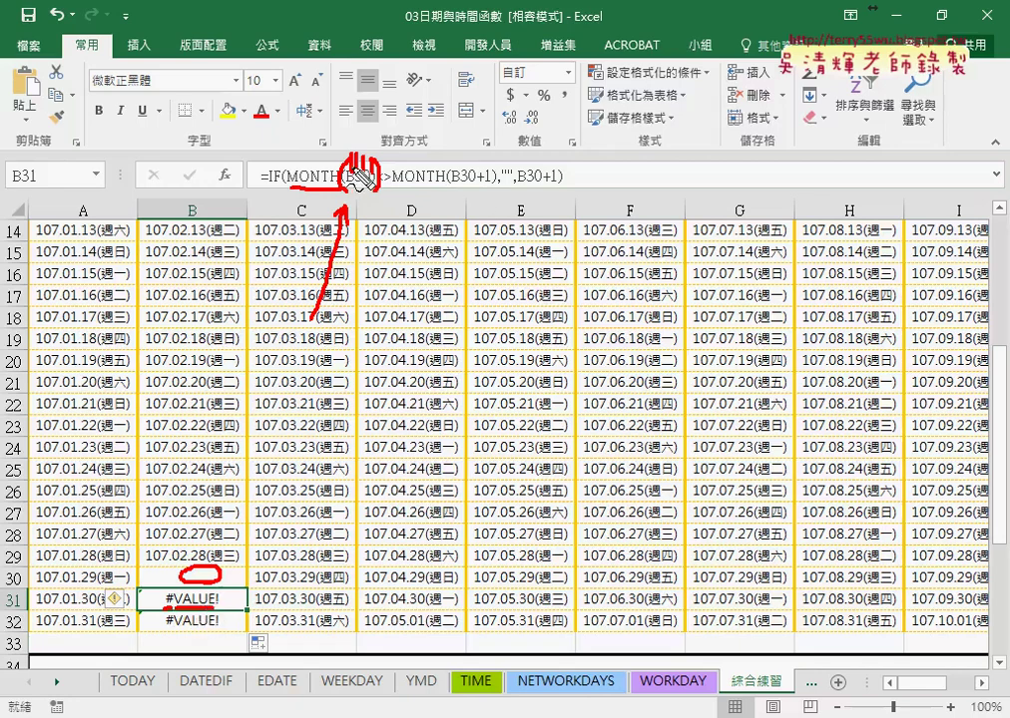
key("Escape")
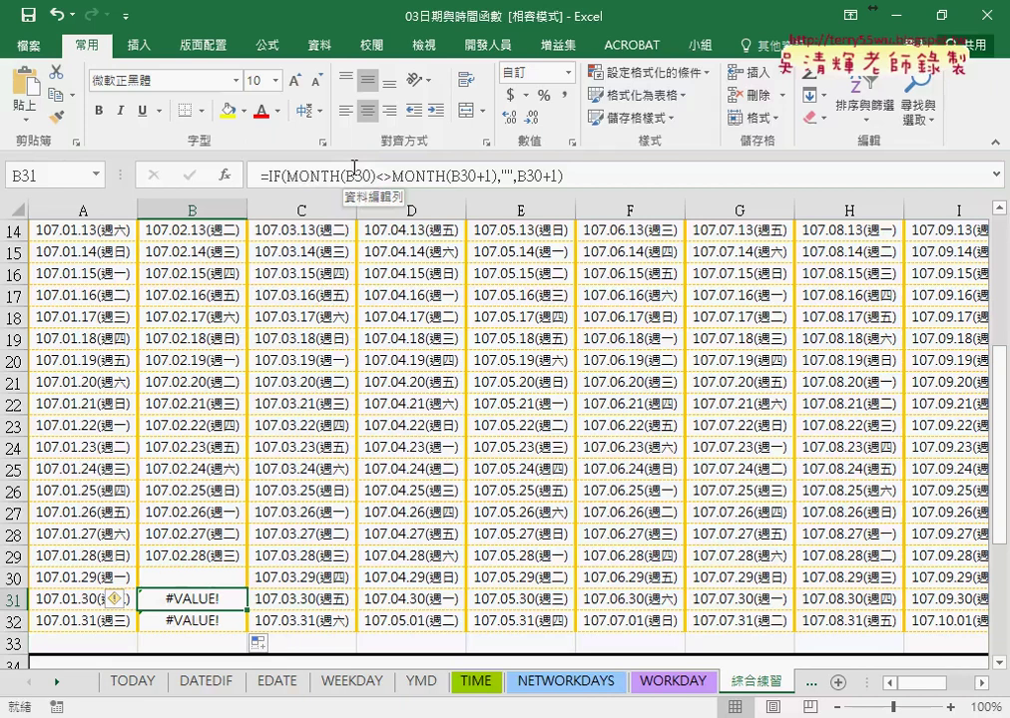
scroll(193, 368, "up", 5)
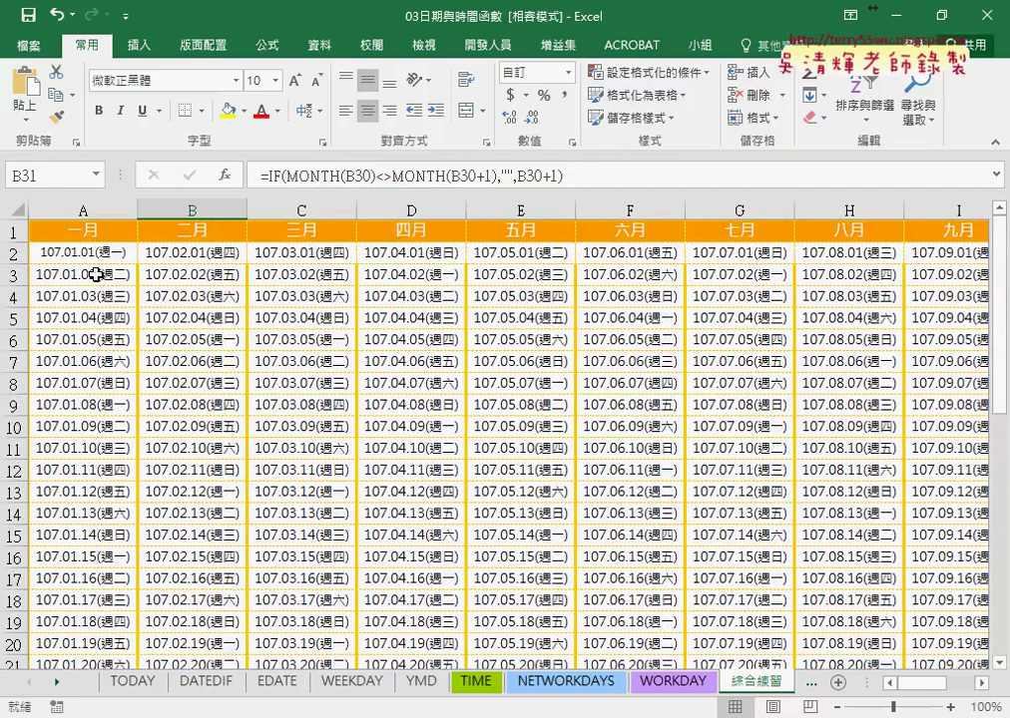
- Cut the IF expression out of A3's formula
left_click(95, 274)
left_click_drag(264, 177, 431, 177)
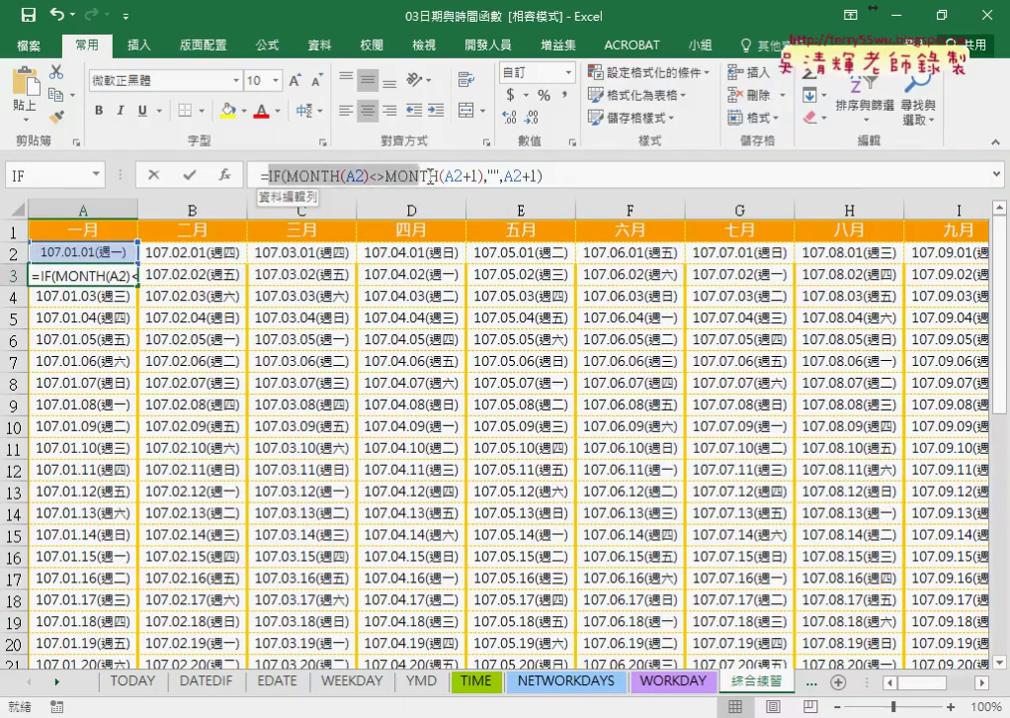
right_click(483, 177)
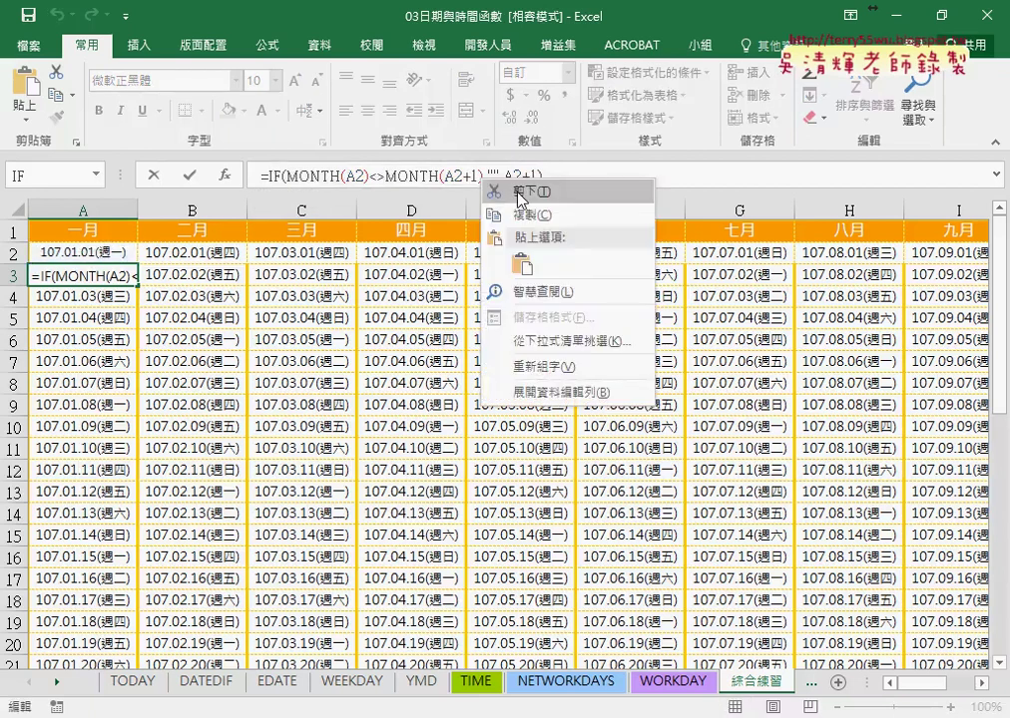
left_click(517, 198)
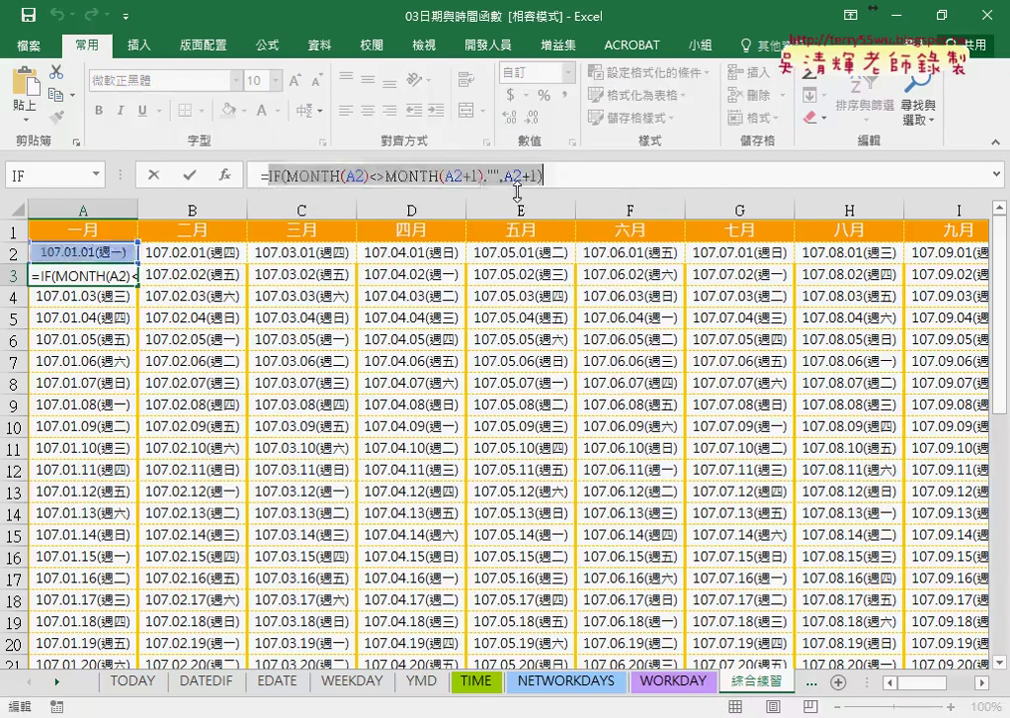
- Wrap it in IFERROR, with the IF expression as Value and "" as Value_if_error
left_click(224, 175)
mouse_move(484, 309)
left_mouse_down()
mouse_move(483, 234)
mouse_move(432, 146)
left_mouse_up()
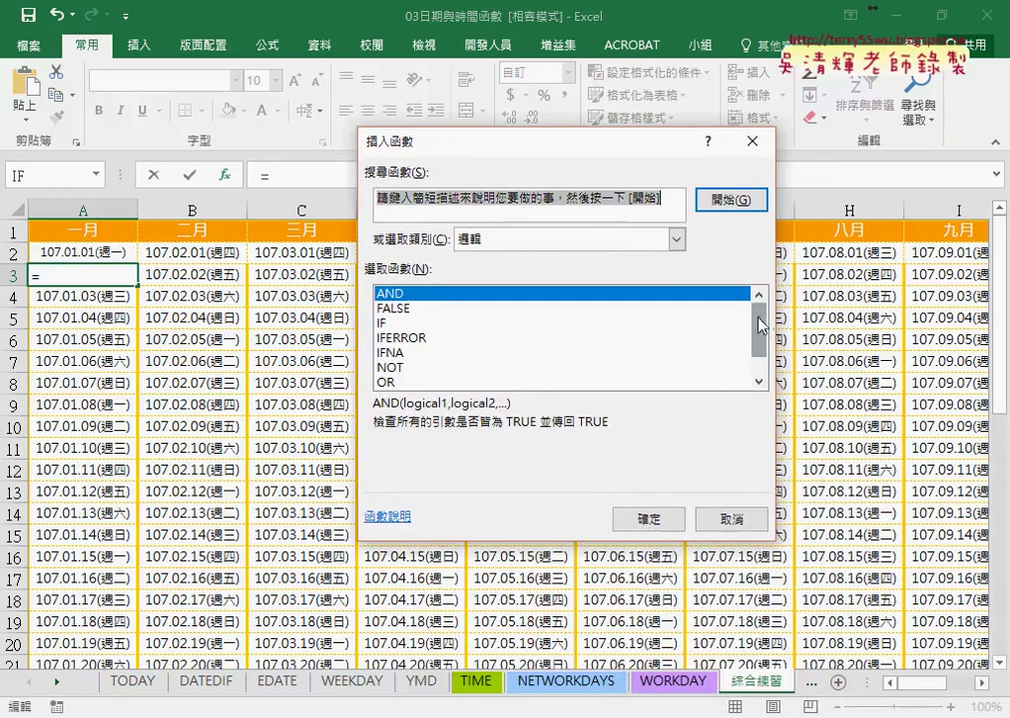
left_click(488, 339)
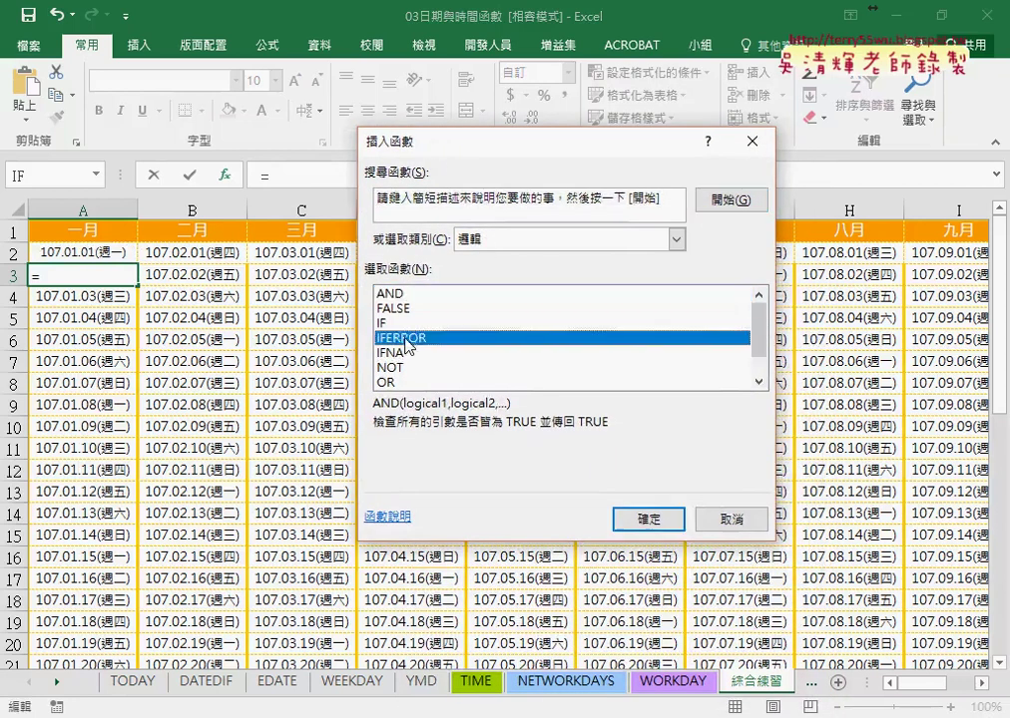
left_click(646, 523)
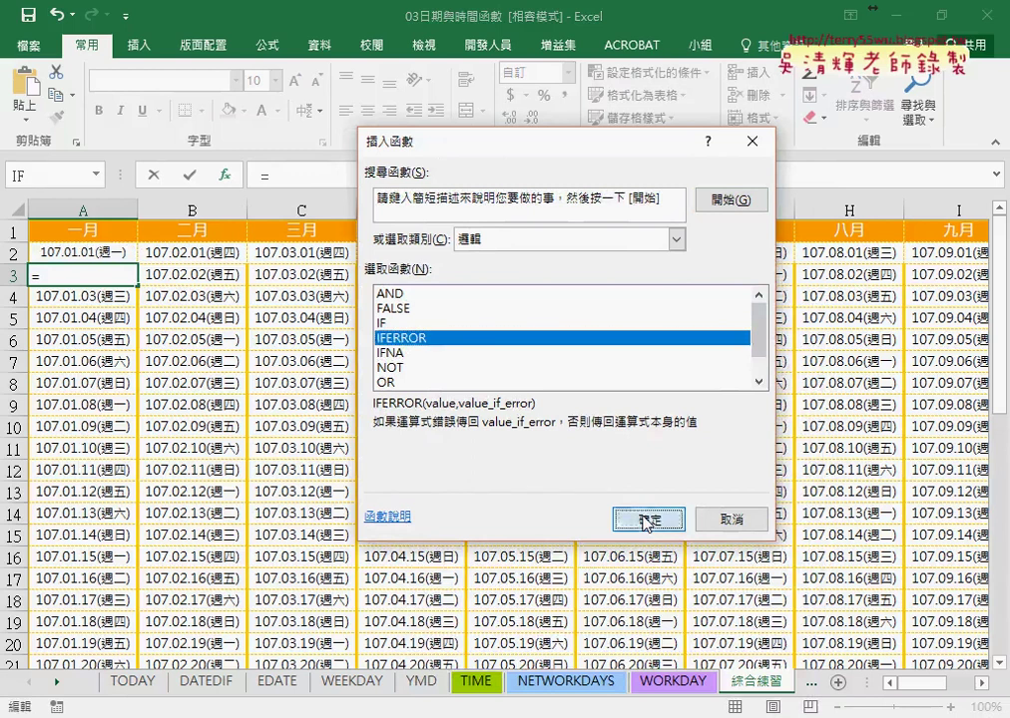
right_click(451, 257)
left_click(488, 318)
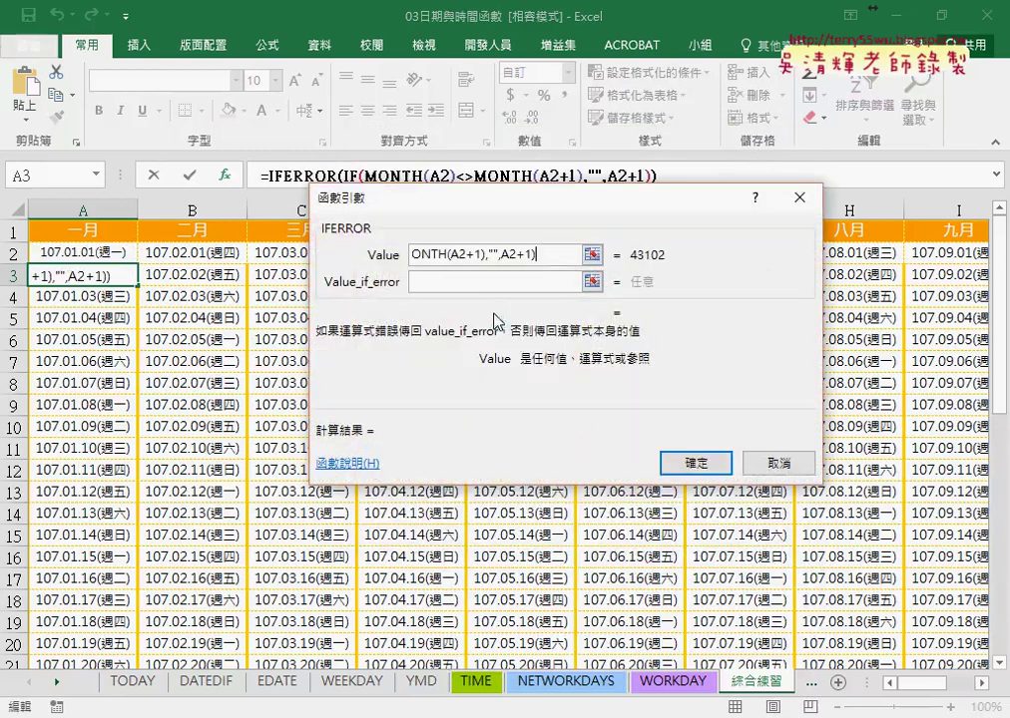
left_click(461, 285)
type("\"\"")
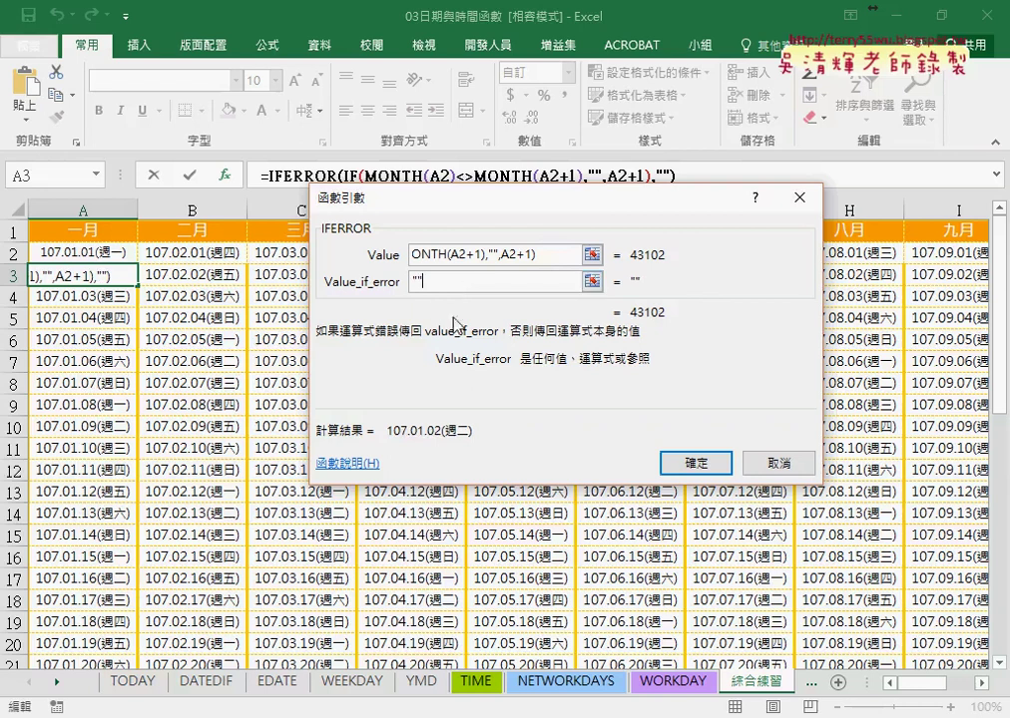
left_click(693, 461)
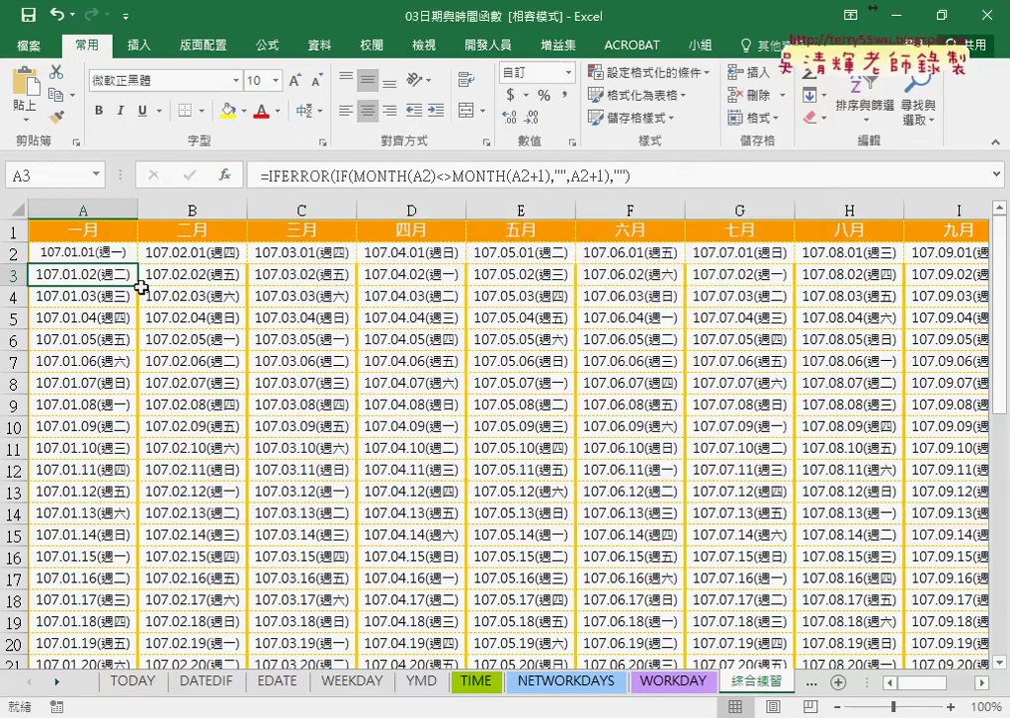
- Fill the IFERROR formula across A3:B32, then reopen A3's IFERROR arguments to review Value_if_error
mouse_move(138, 285)
left_mouse_down()
mouse_move(137, 658)
mouse_move(138, 638)
mouse_move(239, 634)
left_mouse_up()
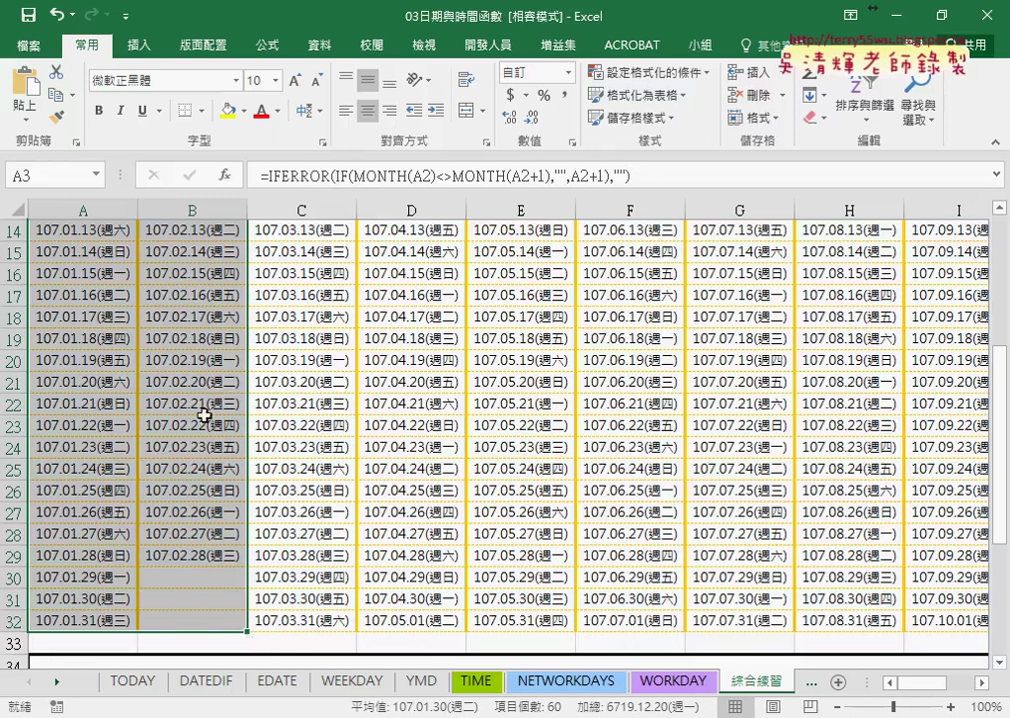
scroll(200, 399, "up", 5)
left_click(106, 275)
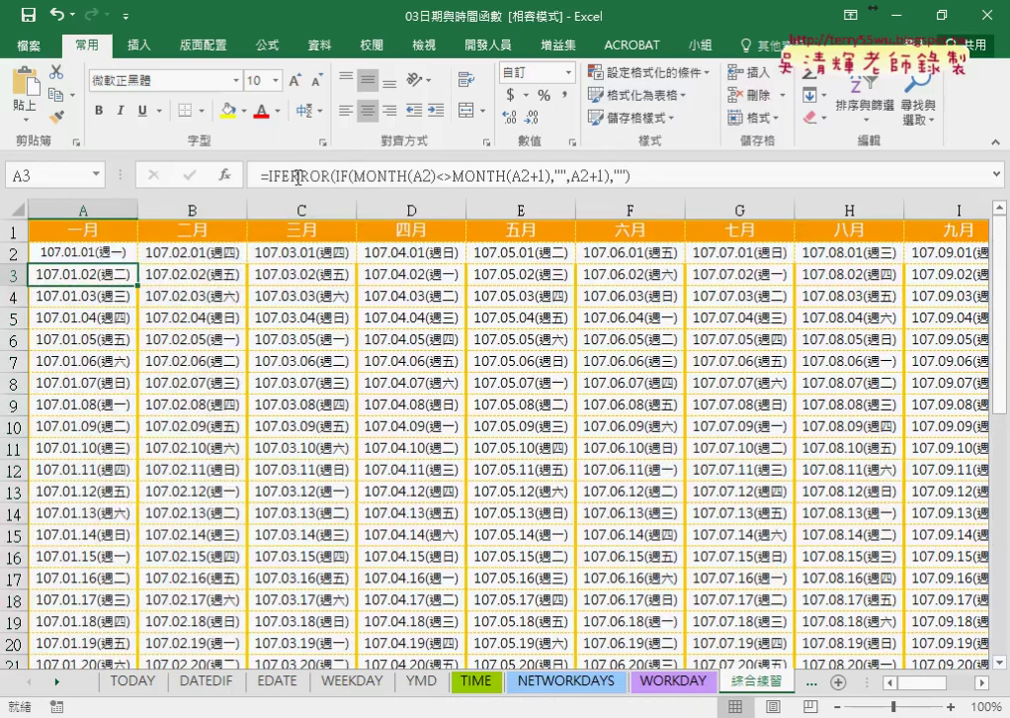
left_click_drag(335, 175, 550, 174)
left_click(310, 172)
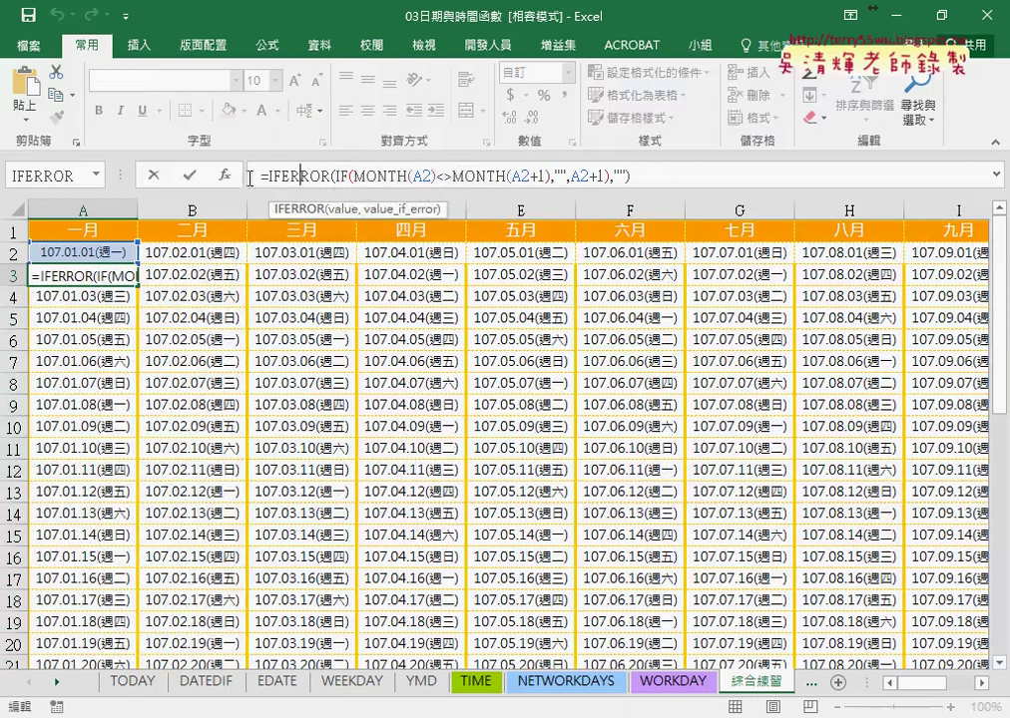
left_click(225, 175)
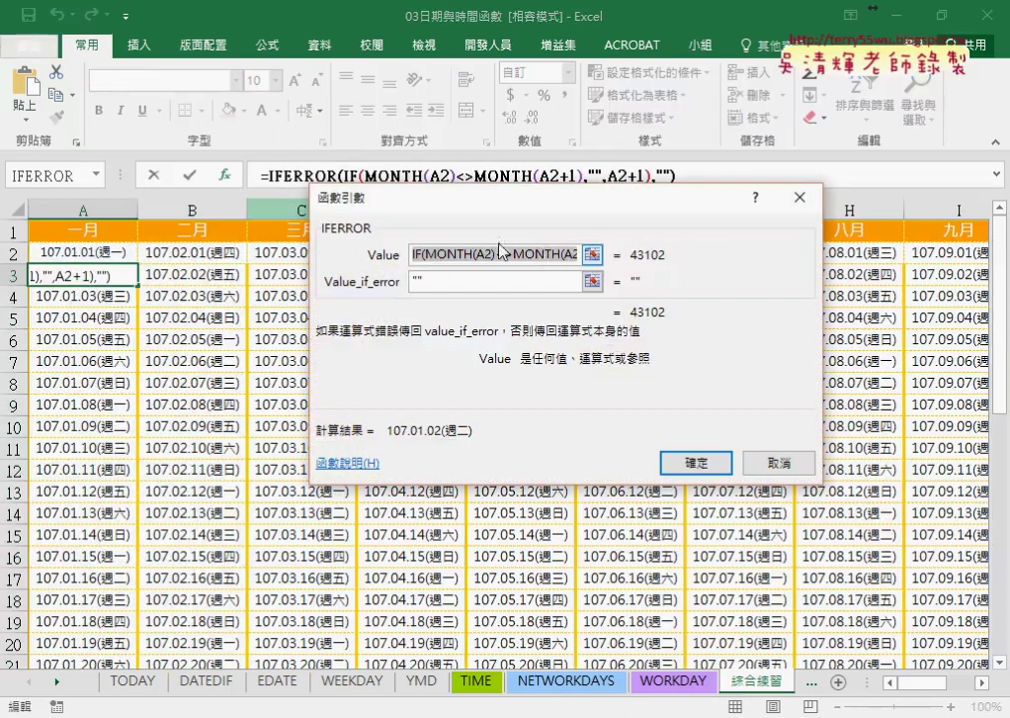
left_click(412, 282)
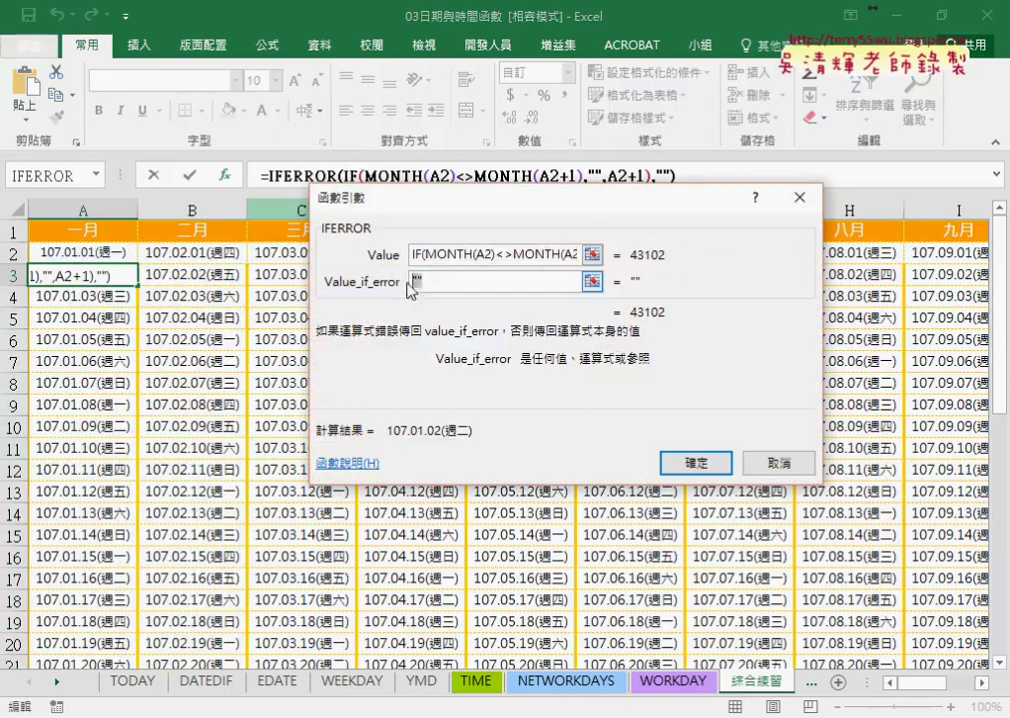